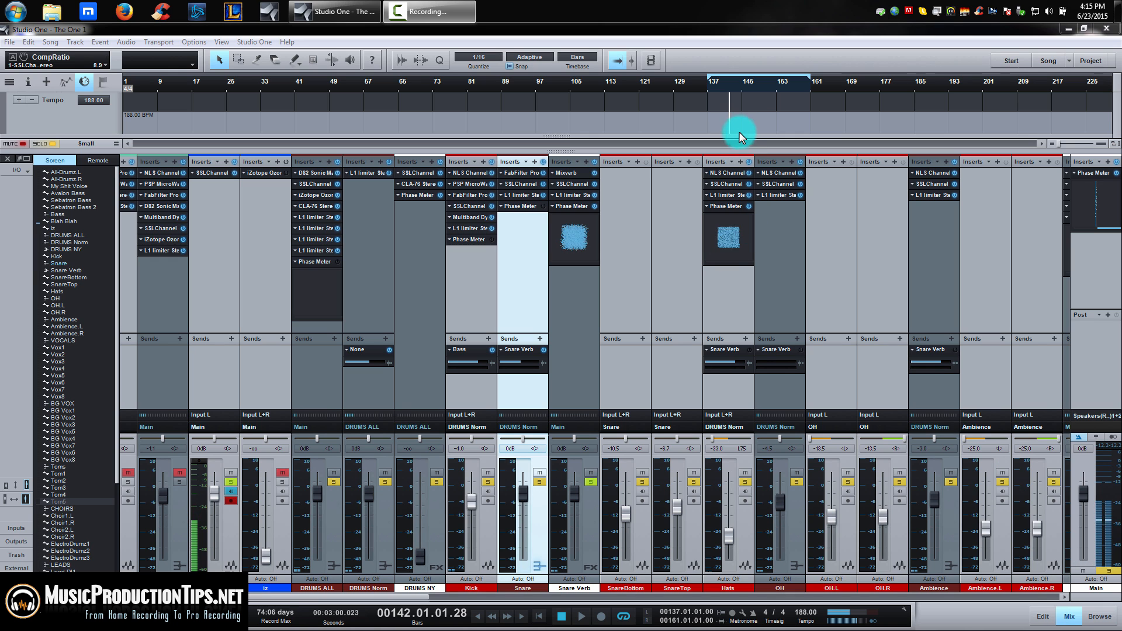
Step: Play the loop from bar 137 with the DRUMS ALL and Snare inserts bypassed, and audition the Snare channel's Snare Verb send
left_click(728, 89)
key("space")
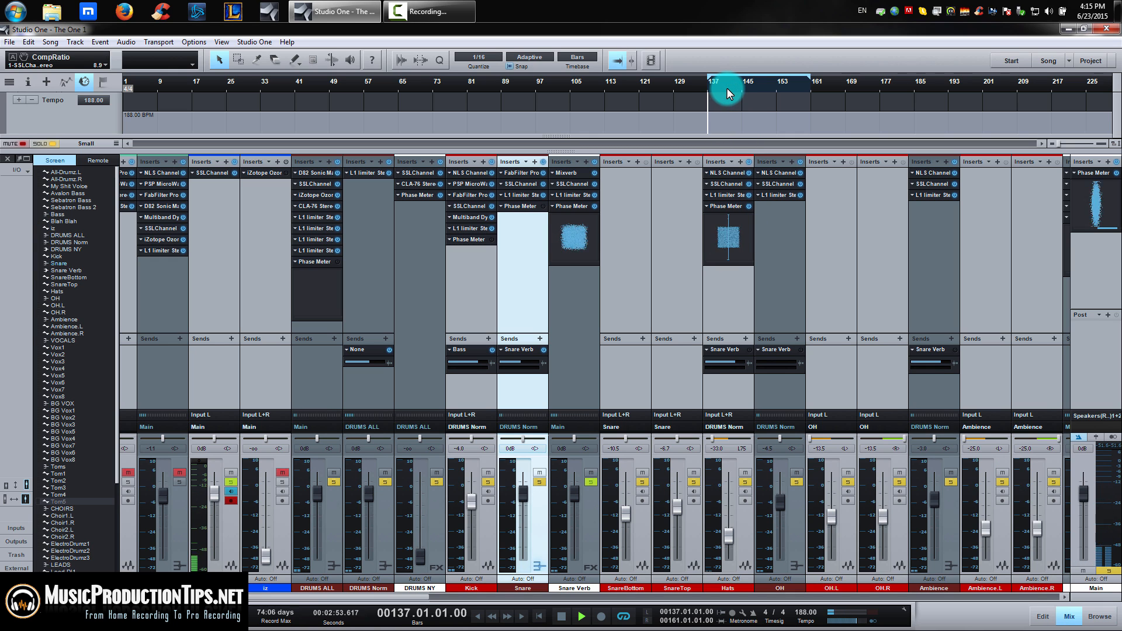
left_click(334, 497)
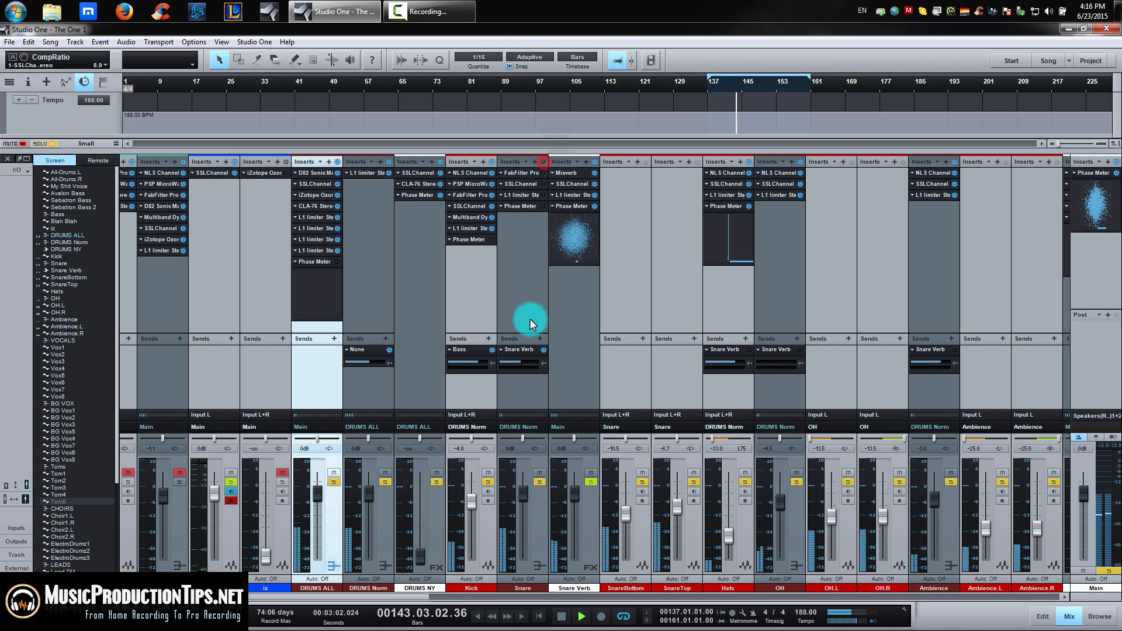
left_click(546, 350)
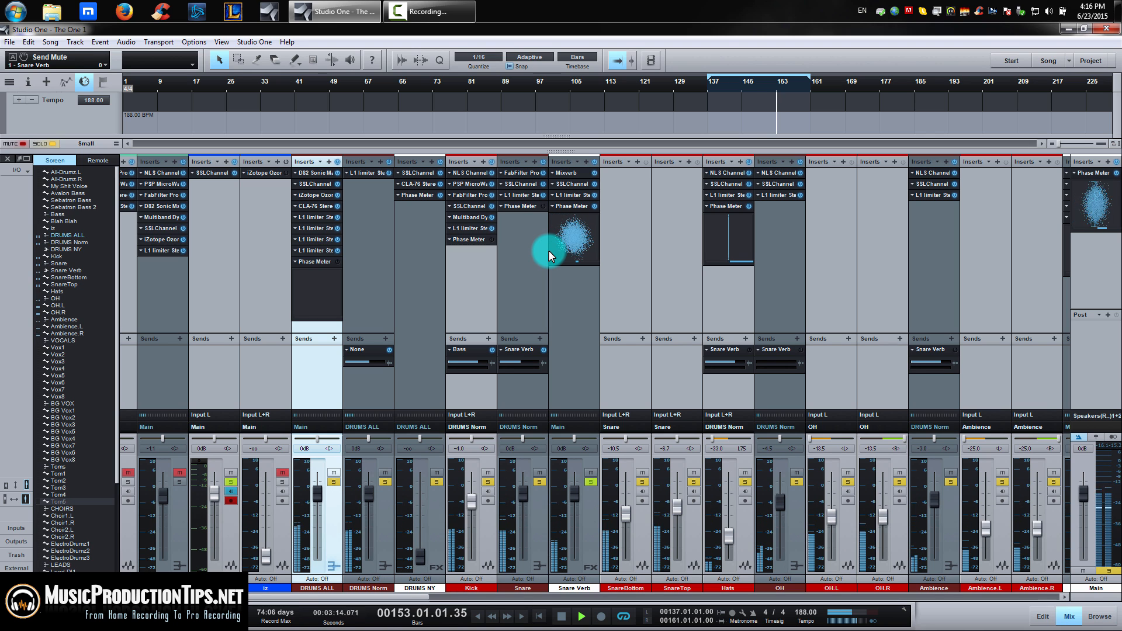
key("space")
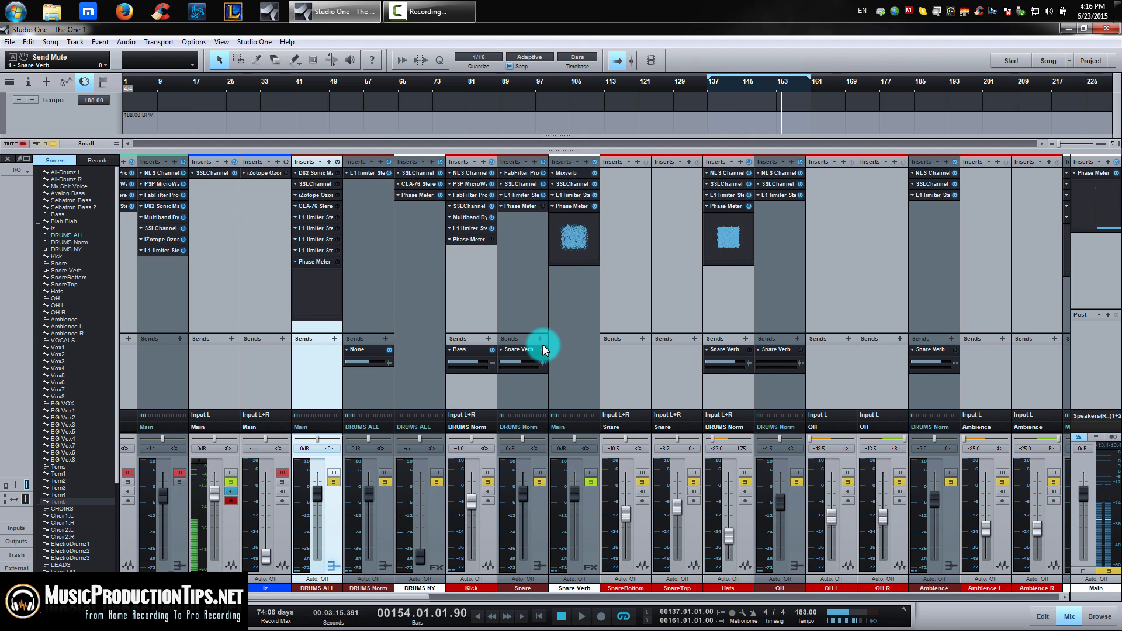
Step: Replay the loop and compare the Snare sound with its Snare Verb send muted and active
key("space")
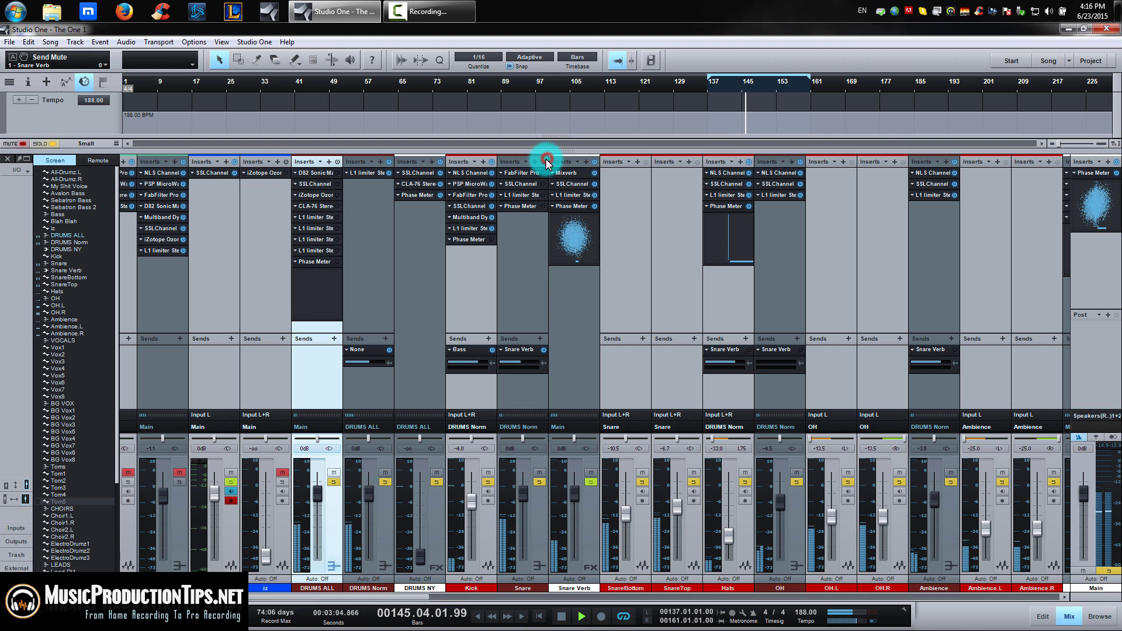
left_click(544, 349)
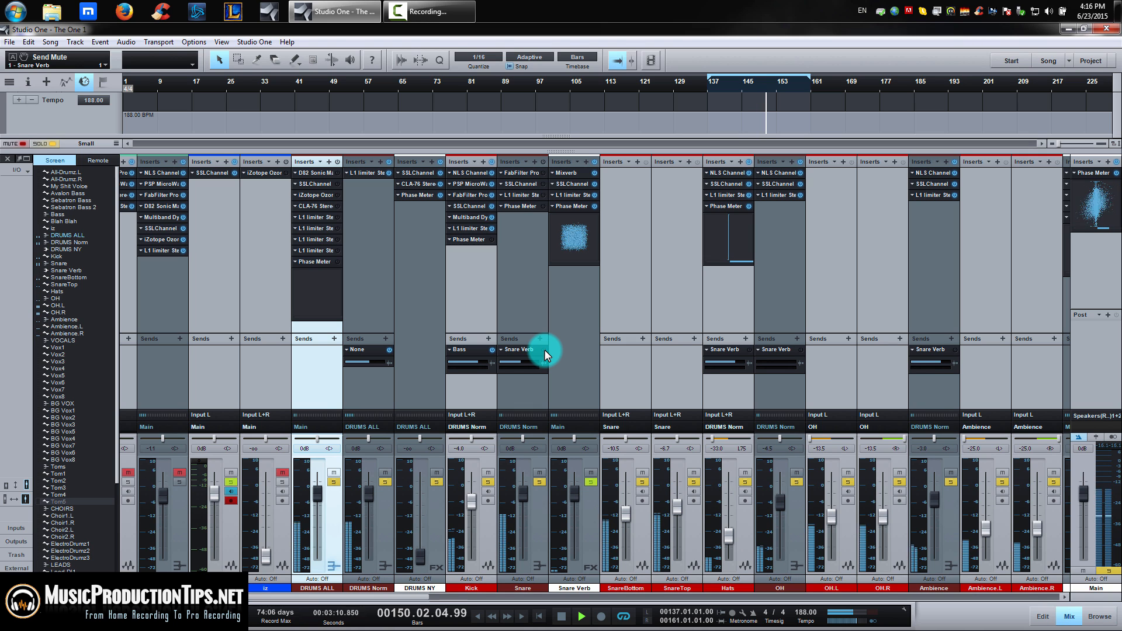
left_click(544, 349)
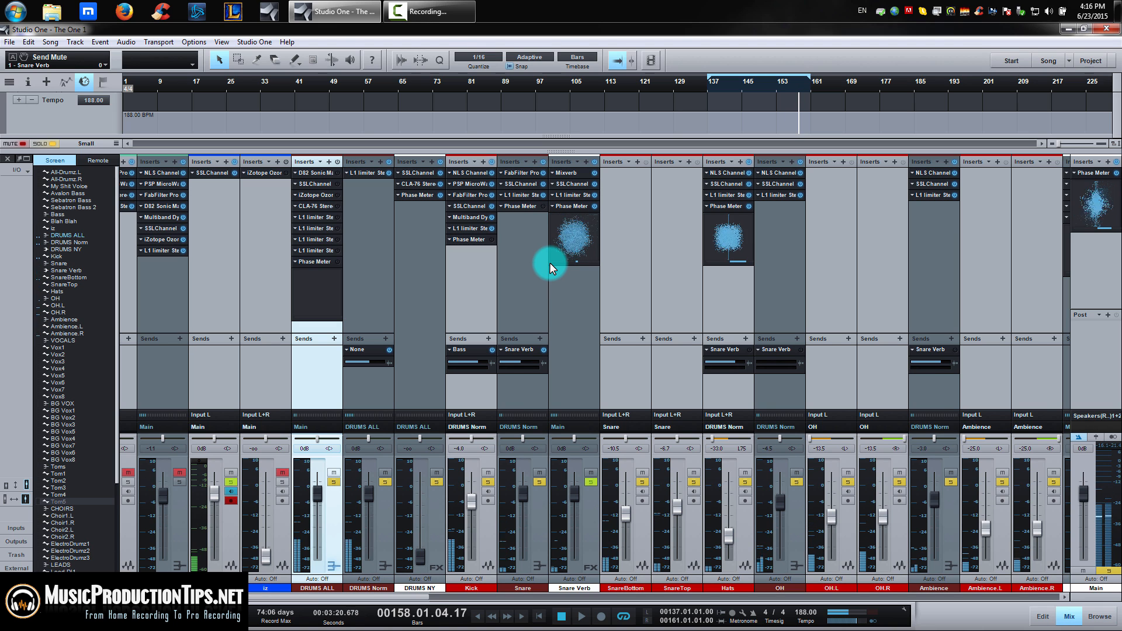
key("space")
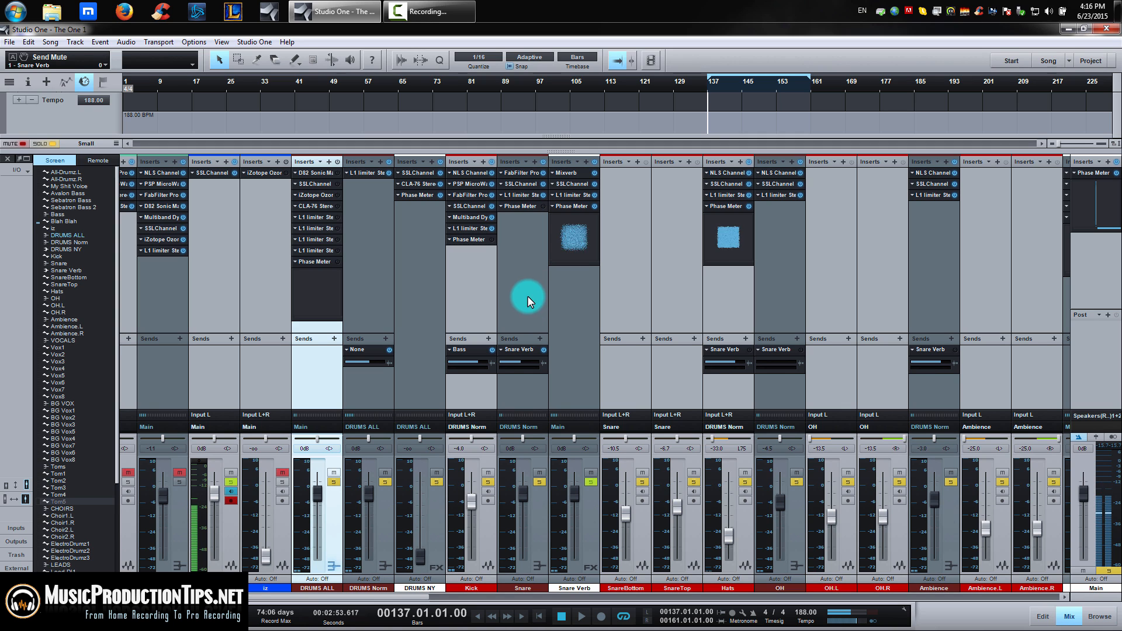
Step: Solo the Snare channel and play the loop with its Snare Verb send muted
left_click(536, 508)
left_click(539, 483)
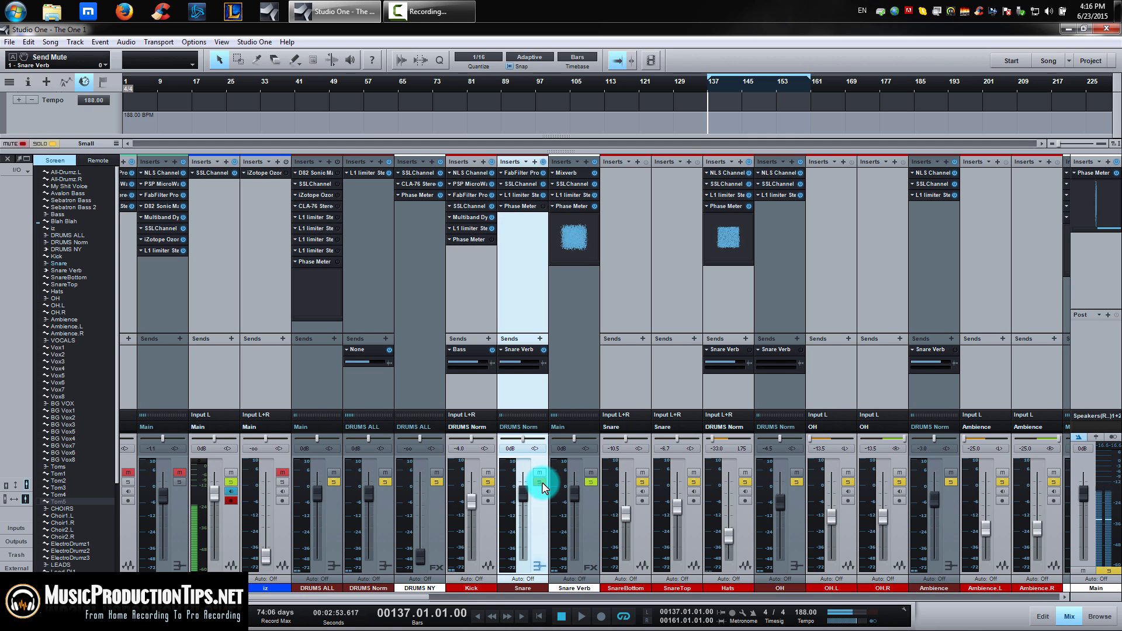
key("space")
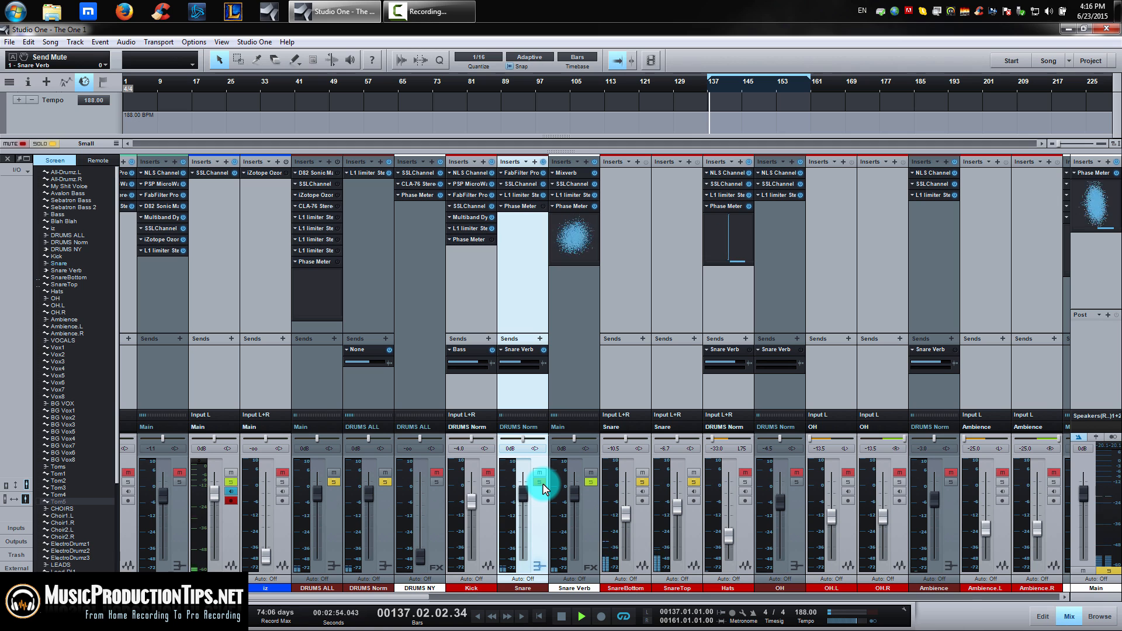
left_click(543, 349)
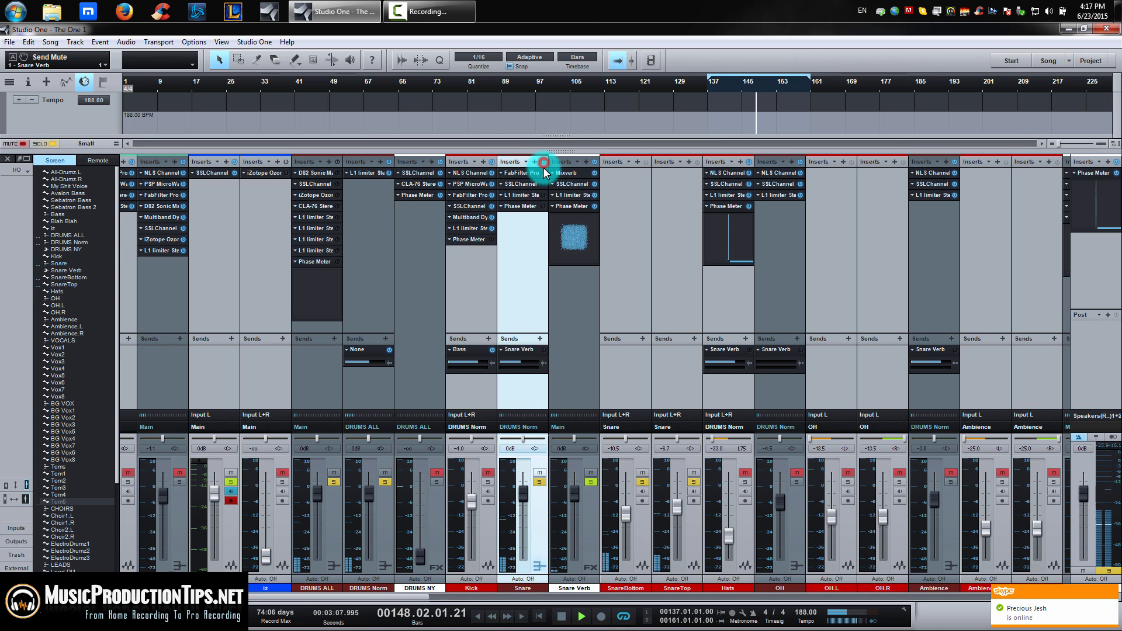
Step: Change the Skype online status and return to the Studio One mixer
right_click(922, 11)
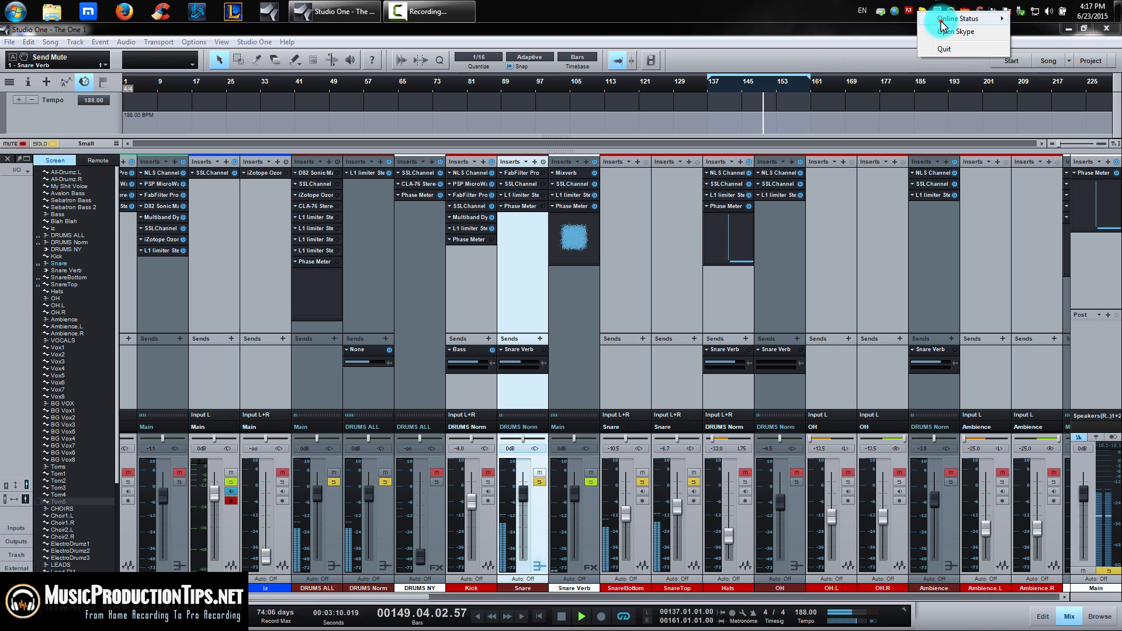
mouse_move(959, 18)
left_click(1032, 45)
left_click(636, 378)
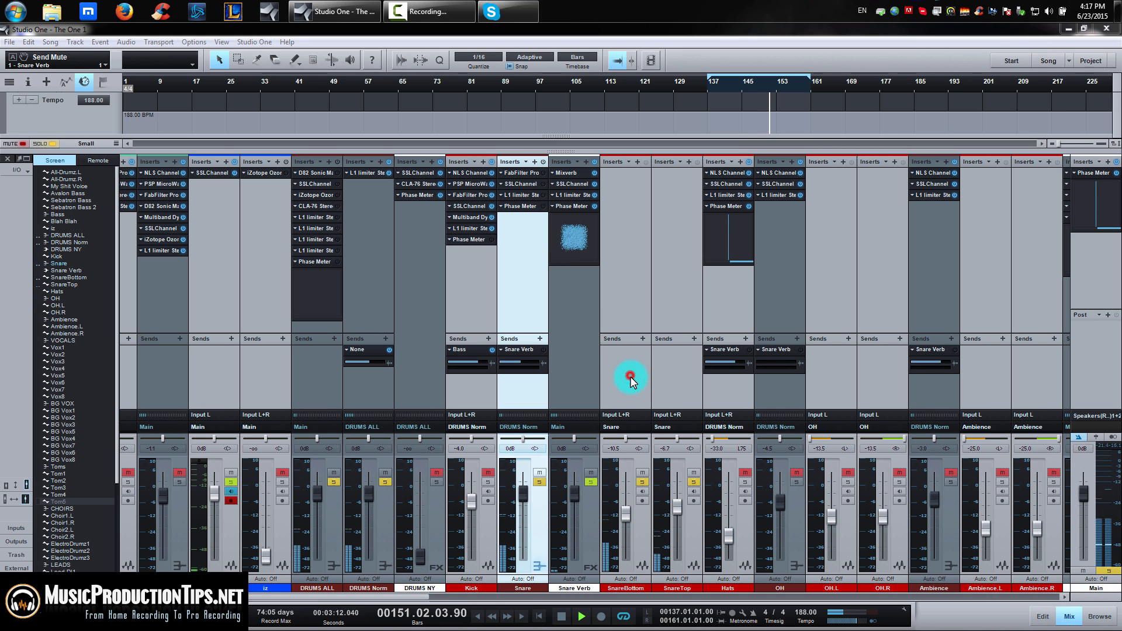
left_click(528, 236)
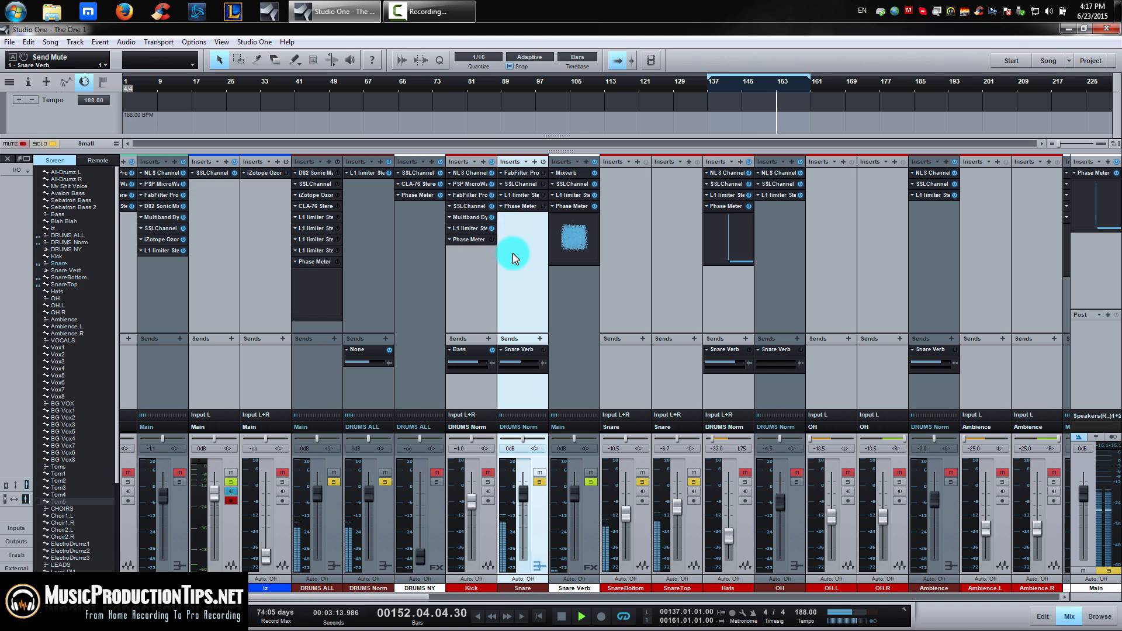
Step: Compare the soloed snare with its inserts and Snare Verb send switched on and off, and return the playhead to the loop start
left_click(543, 162)
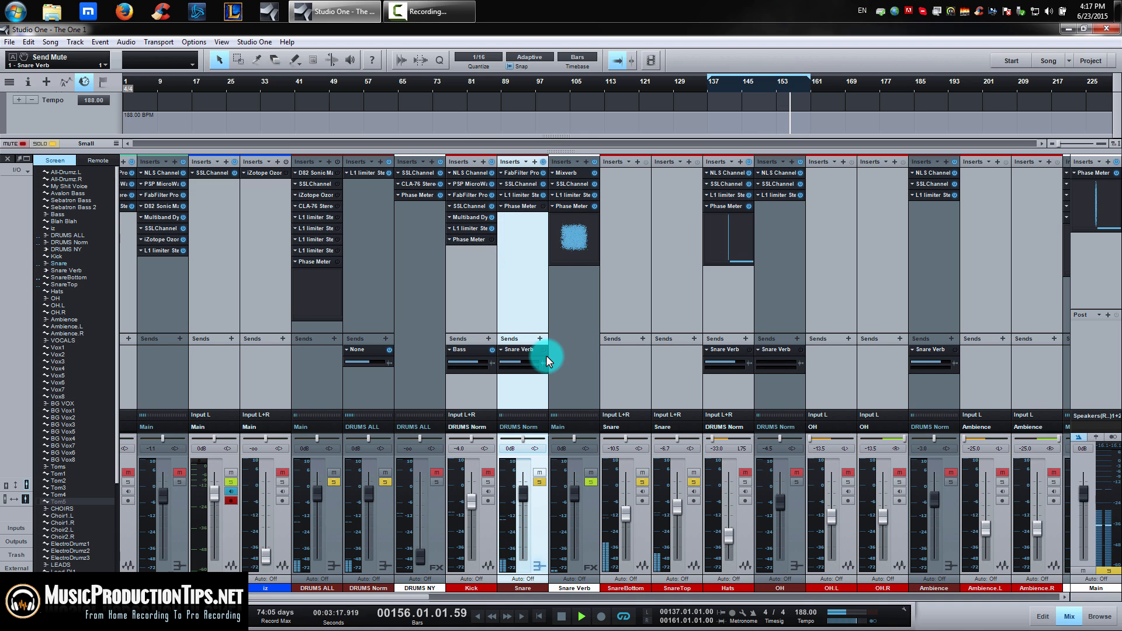
left_click(543, 162)
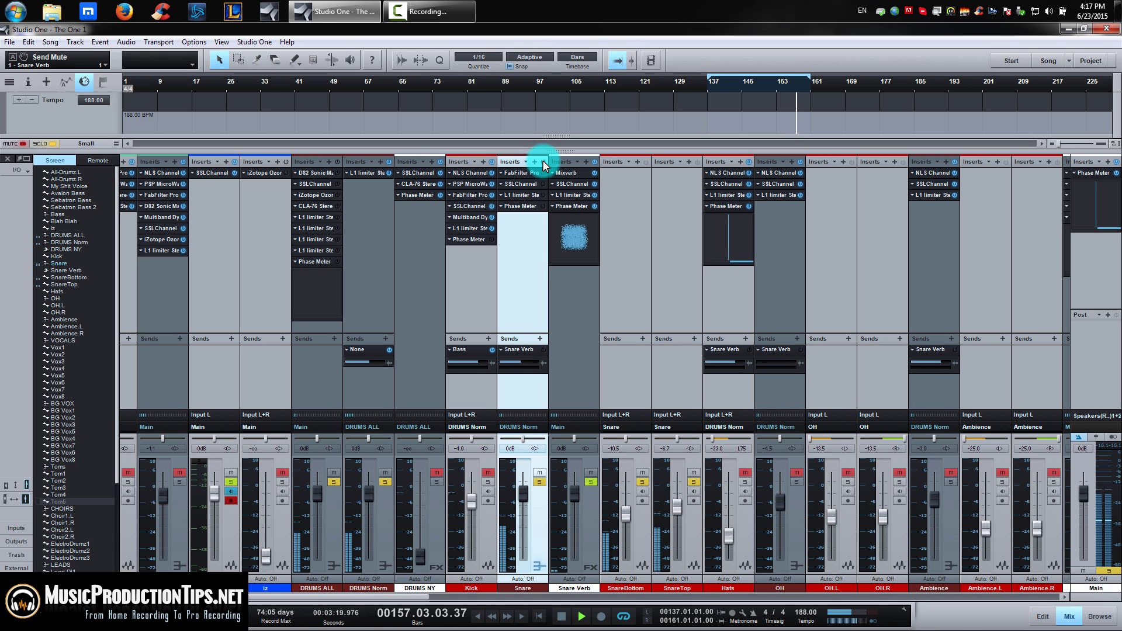
left_click(541, 352)
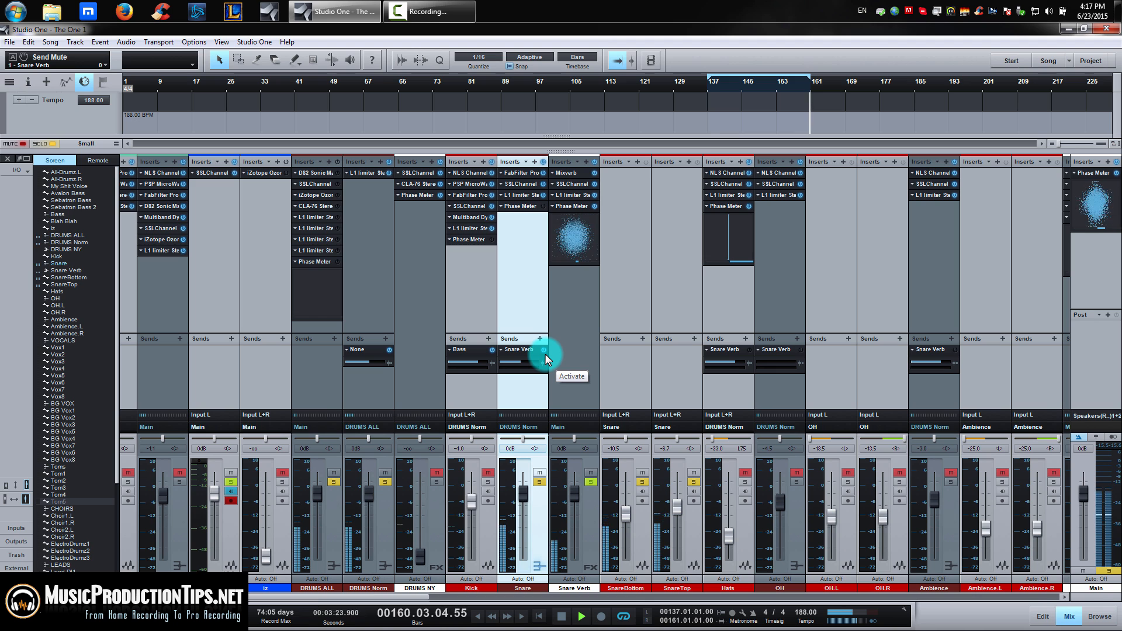
left_click(544, 350)
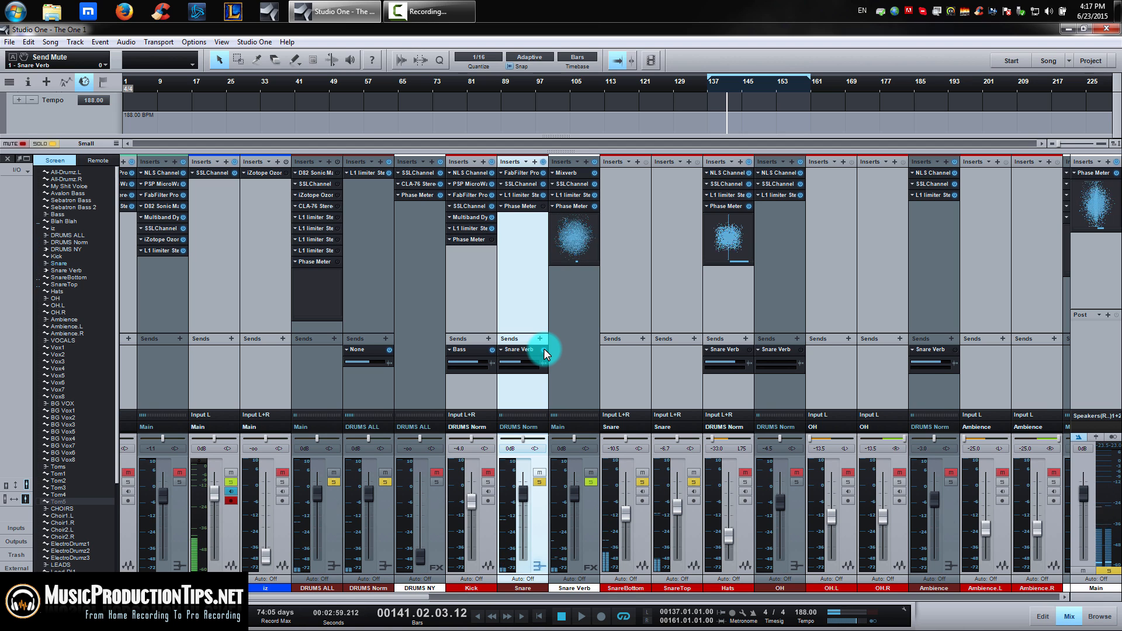
left_click(544, 350)
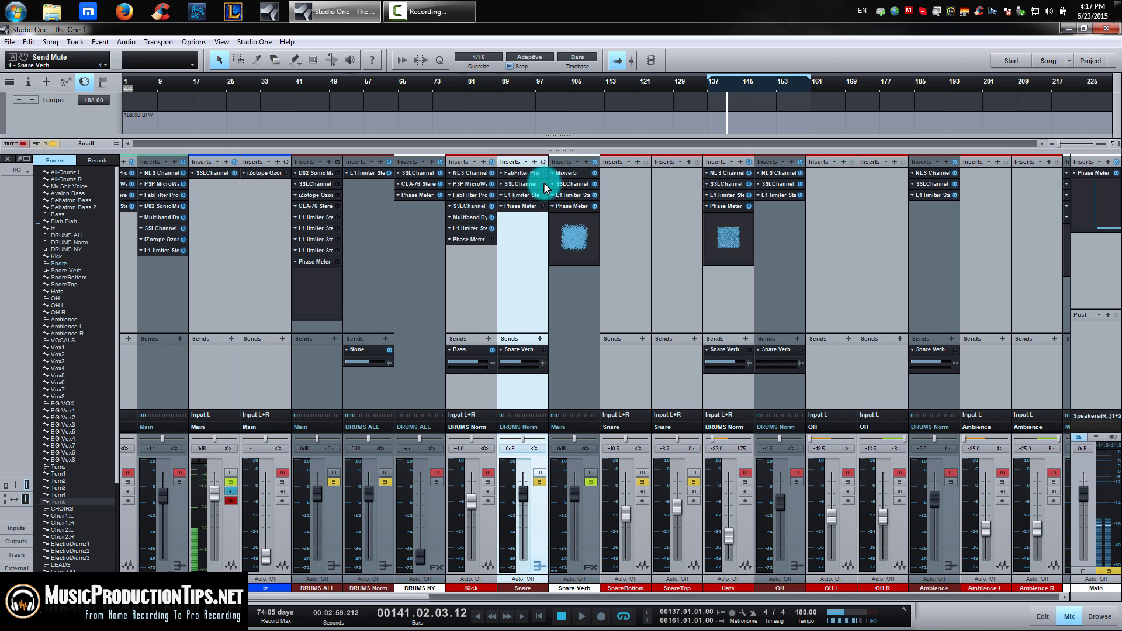
key("KP_1")
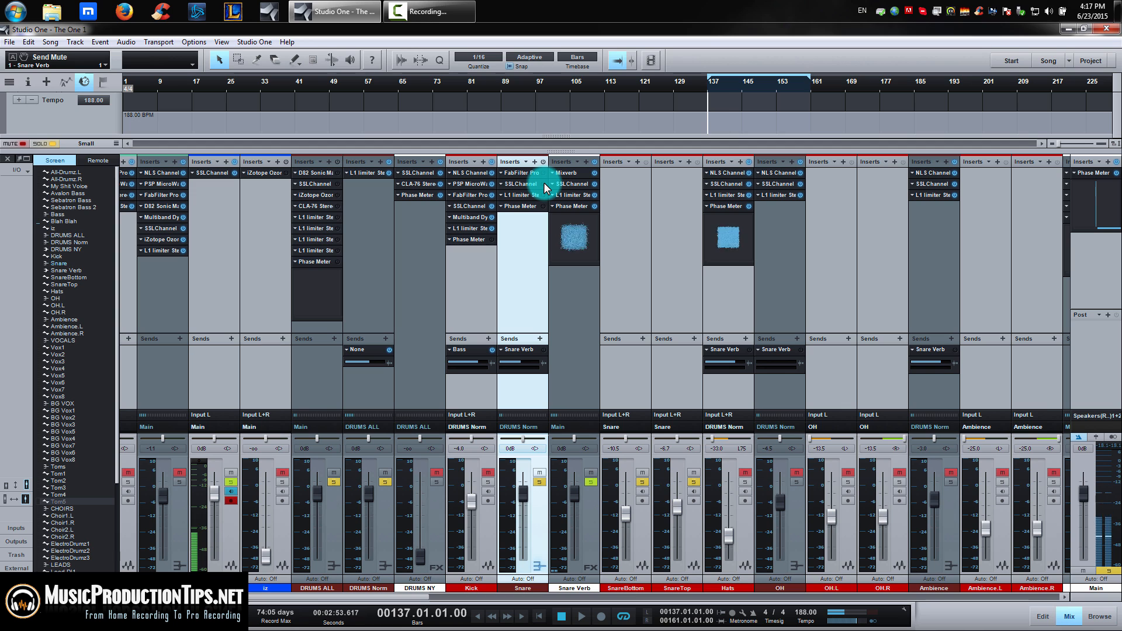
Step: Open the Snare channel's FabFilter Pro-Q, set its display range to 30 dB and move its window clear of the Snare channel
left_click(535, 174)
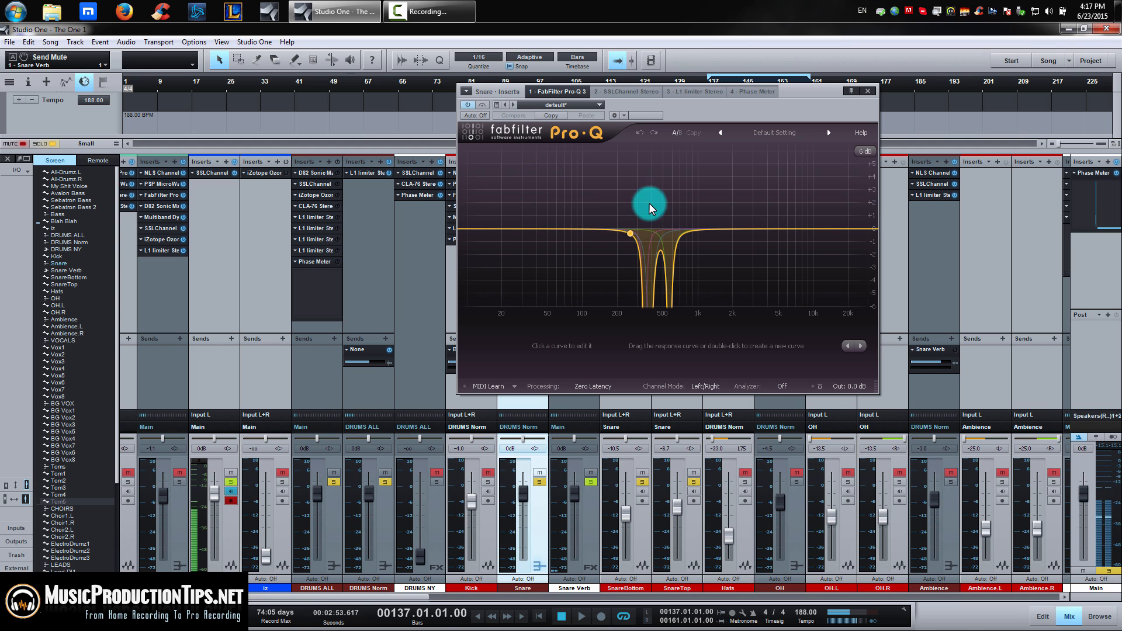
left_click(864, 151)
left_click(874, 209)
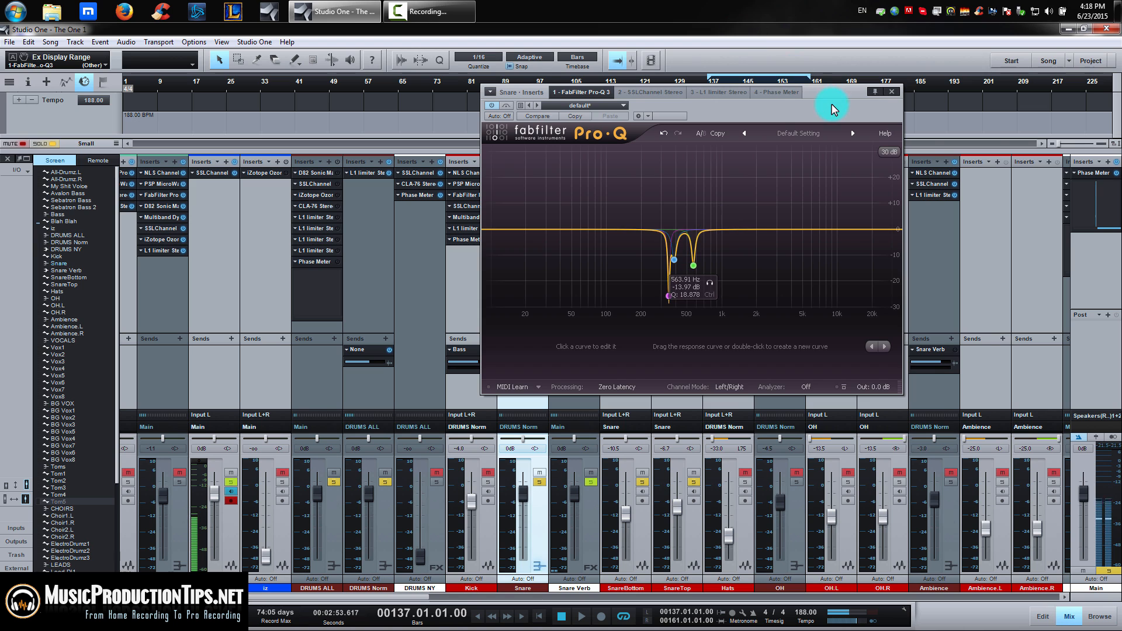
left_click_drag(825, 95, 697, 171)
left_click_drag(927, 169, 925, 159)
Step: Play the loop and compare the snare with the Pro-Q equalizer bypassed and active
key("space")
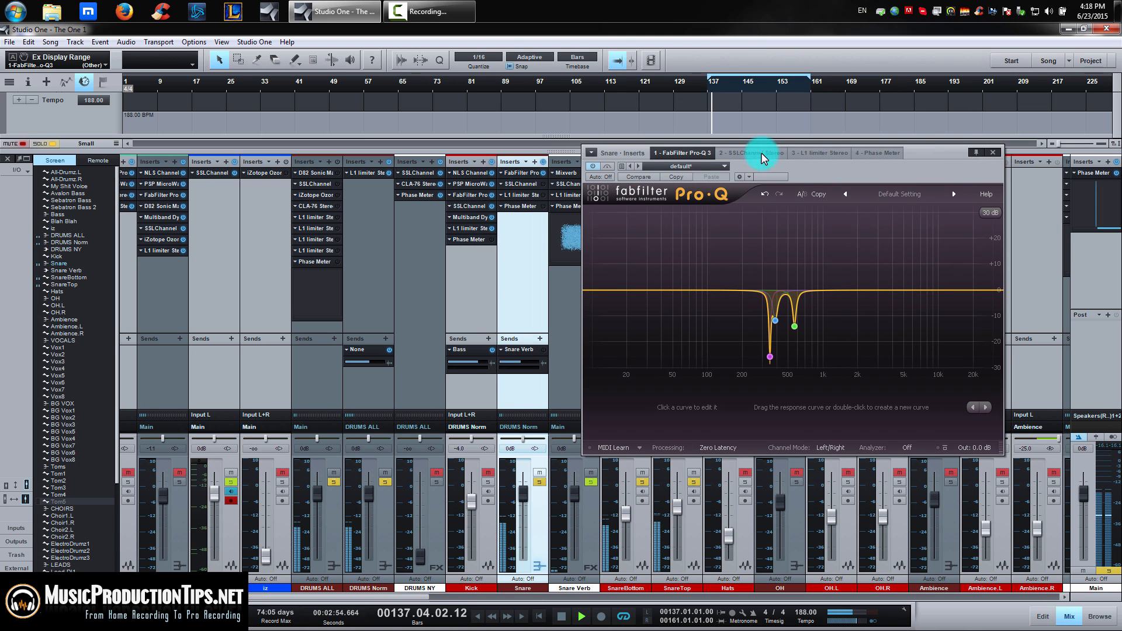
left_click(607, 166)
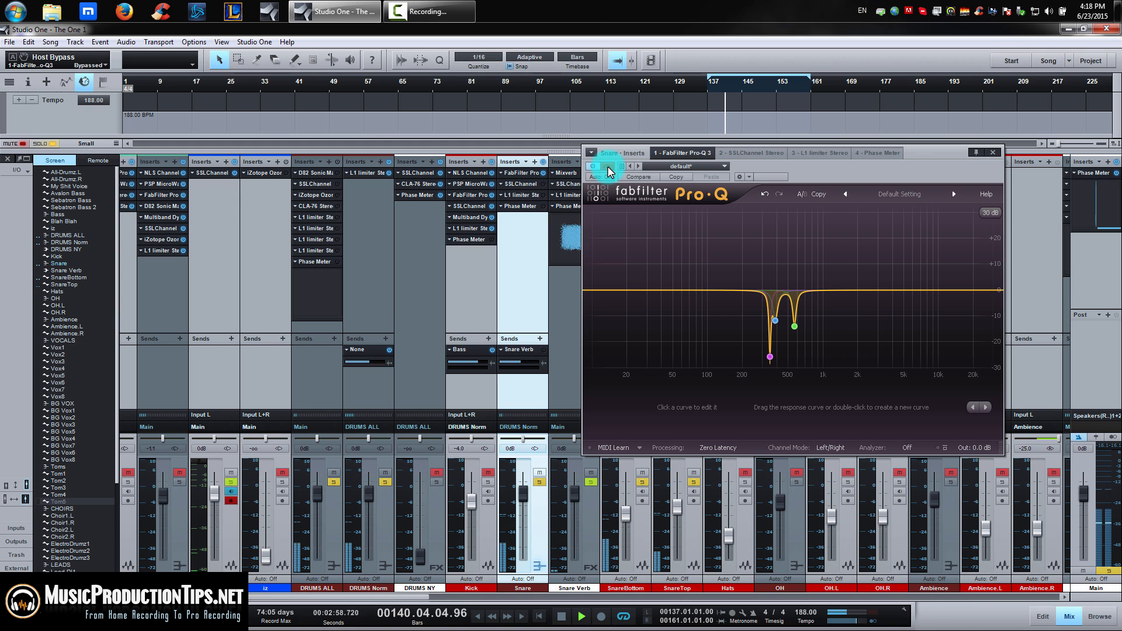
left_click(608, 166)
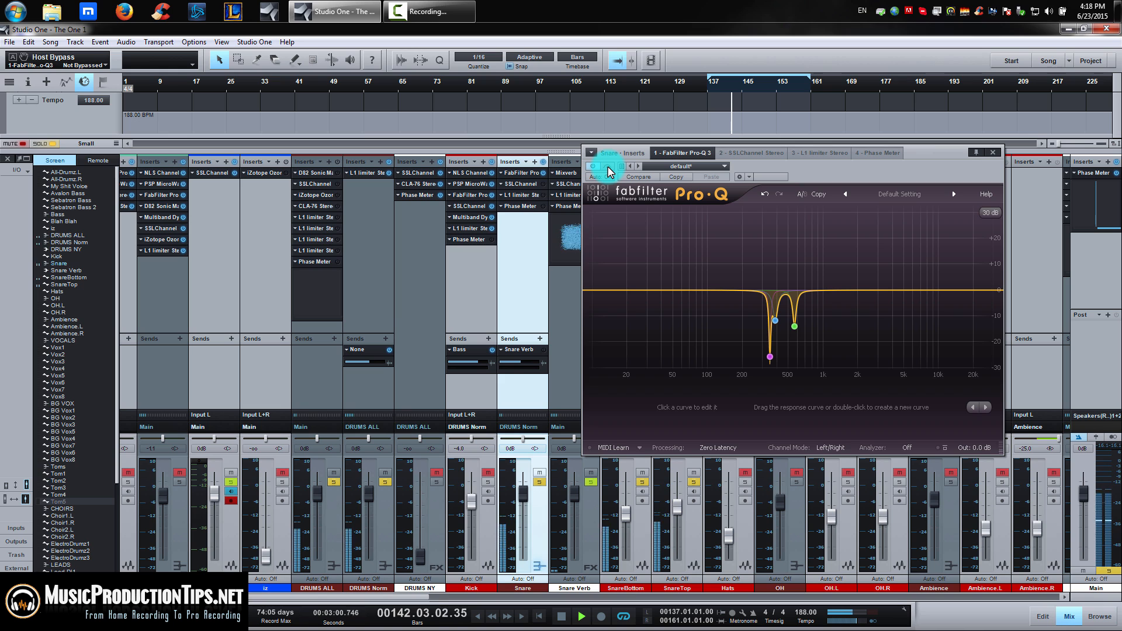
left_click(608, 165)
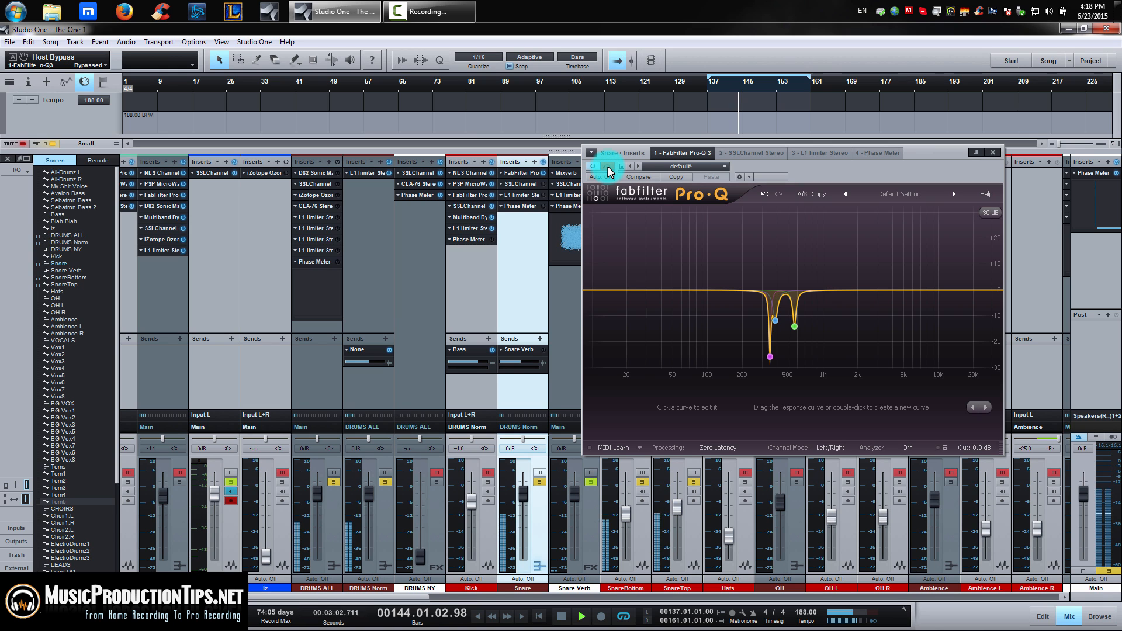
left_click(608, 166)
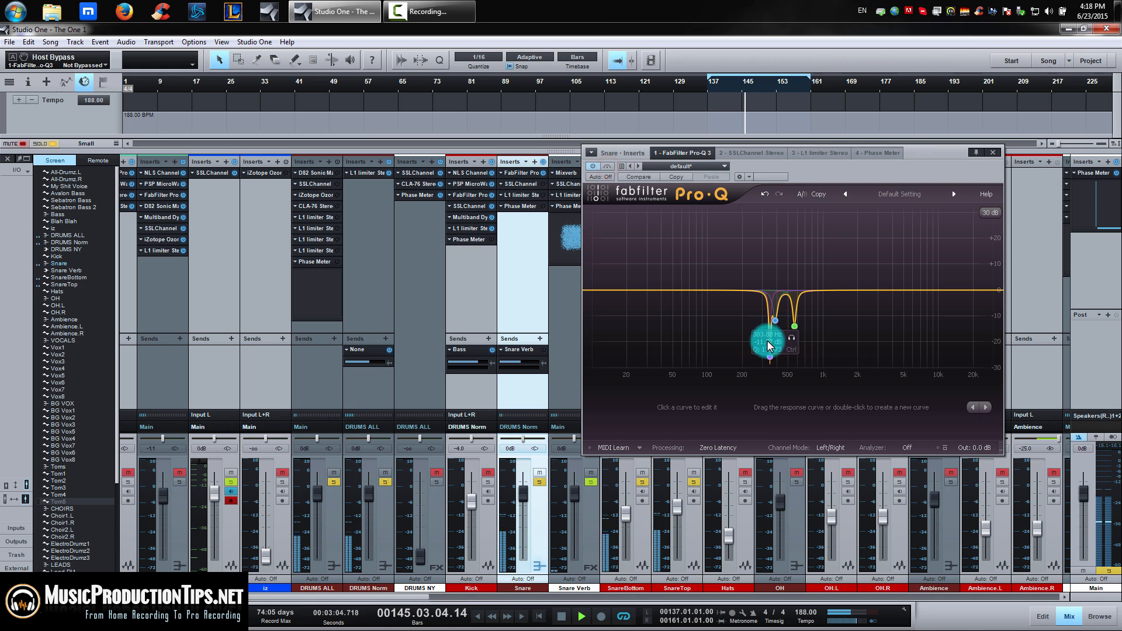
Step: Solo the Pro-Q cuts at about 564 Hz, 384 Hz and 346 Hz one by one to hear each removed frequency
left_click(809, 342)
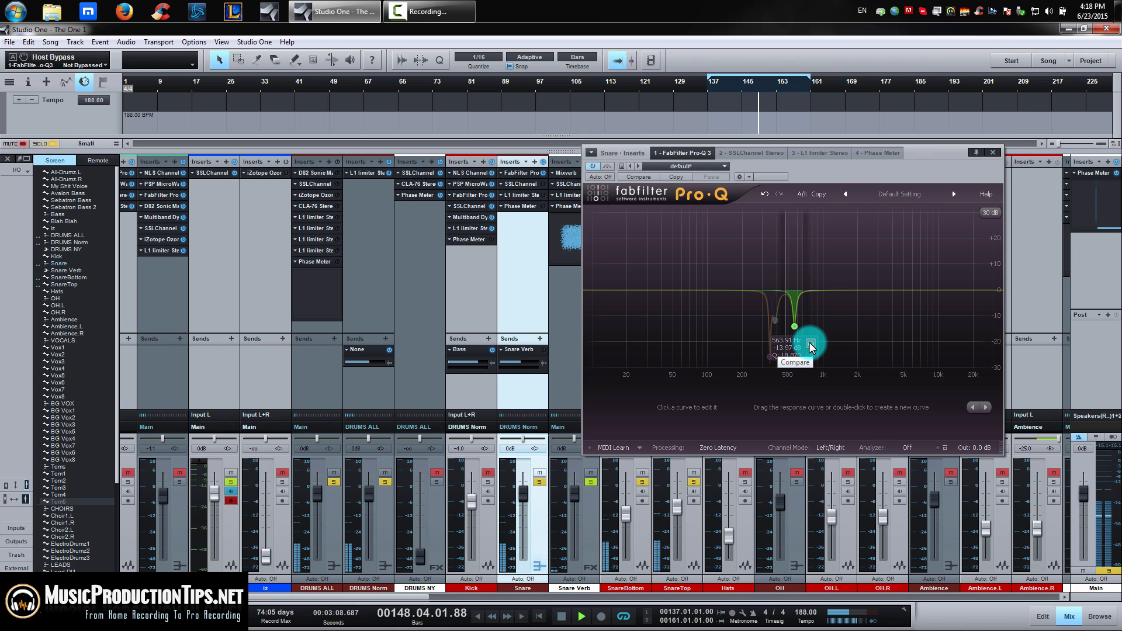
left_click(788, 336)
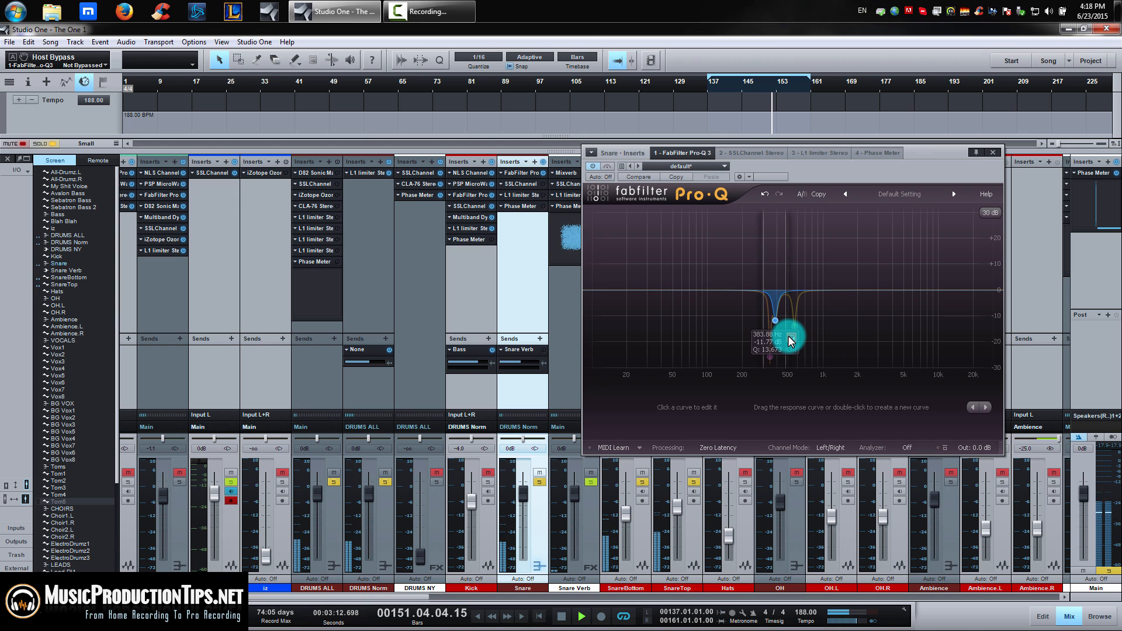
left_click_drag(791, 342, 767, 358)
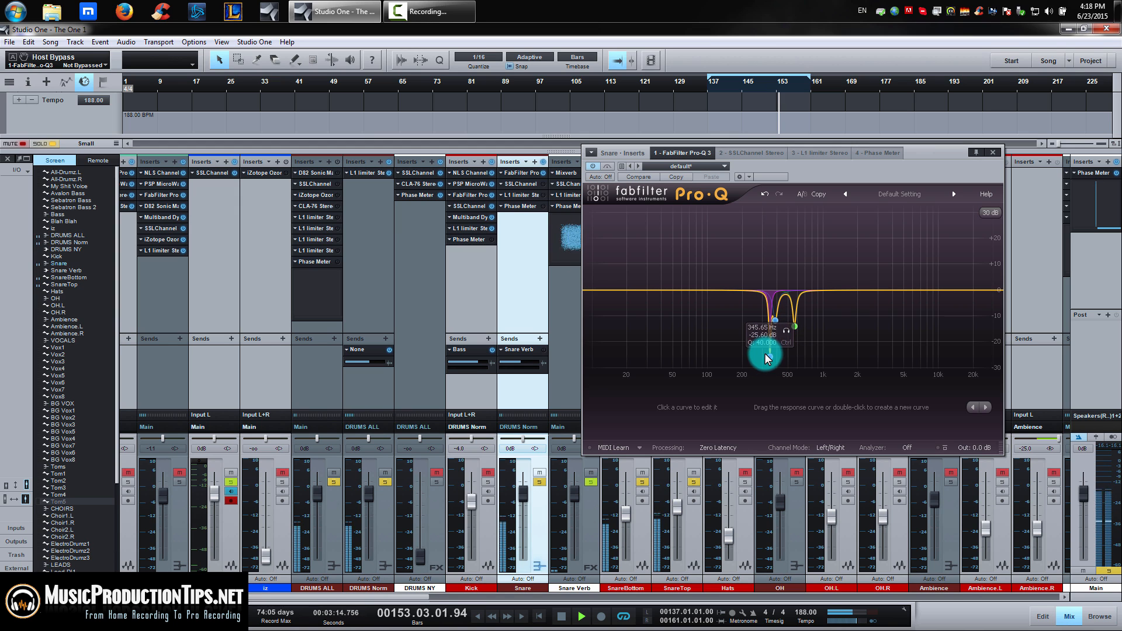
left_click(786, 332)
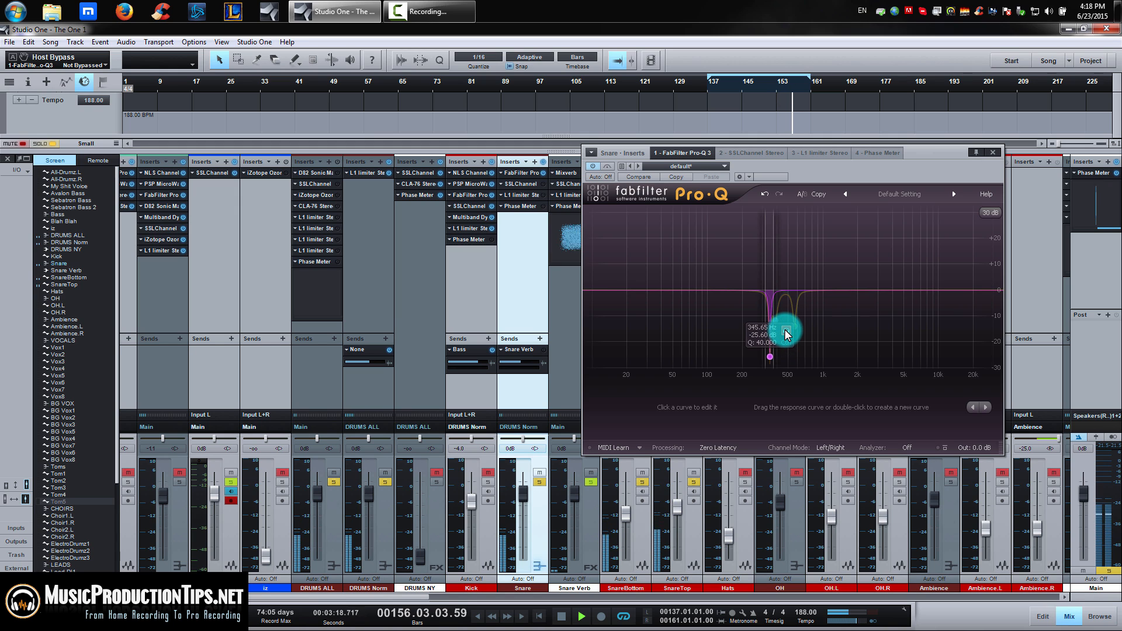
left_click(790, 336)
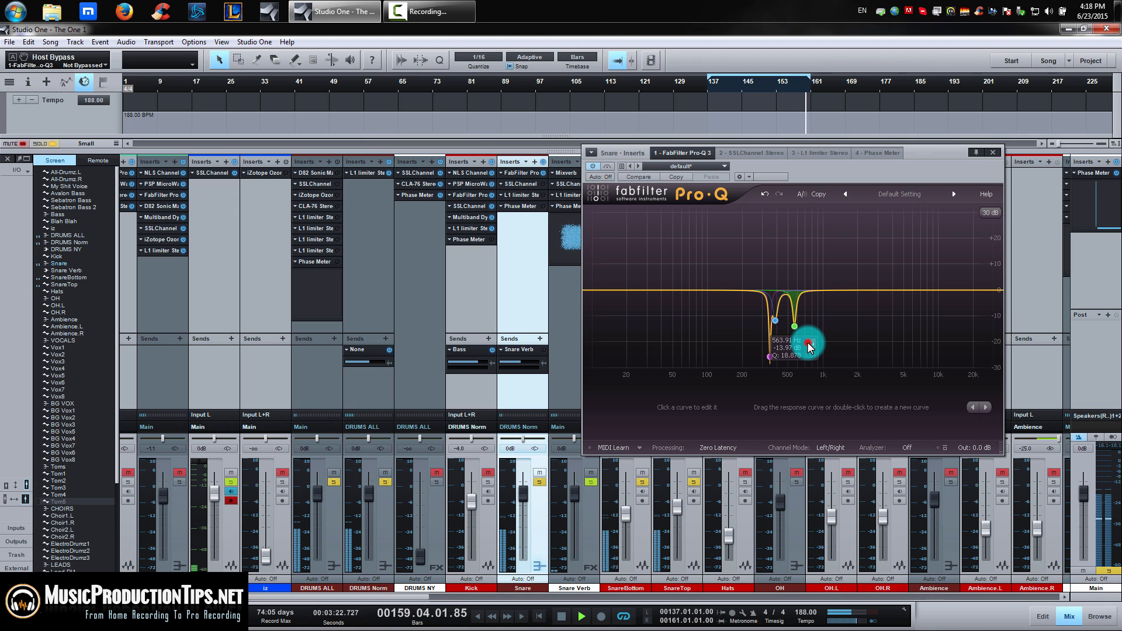
left_click(809, 344)
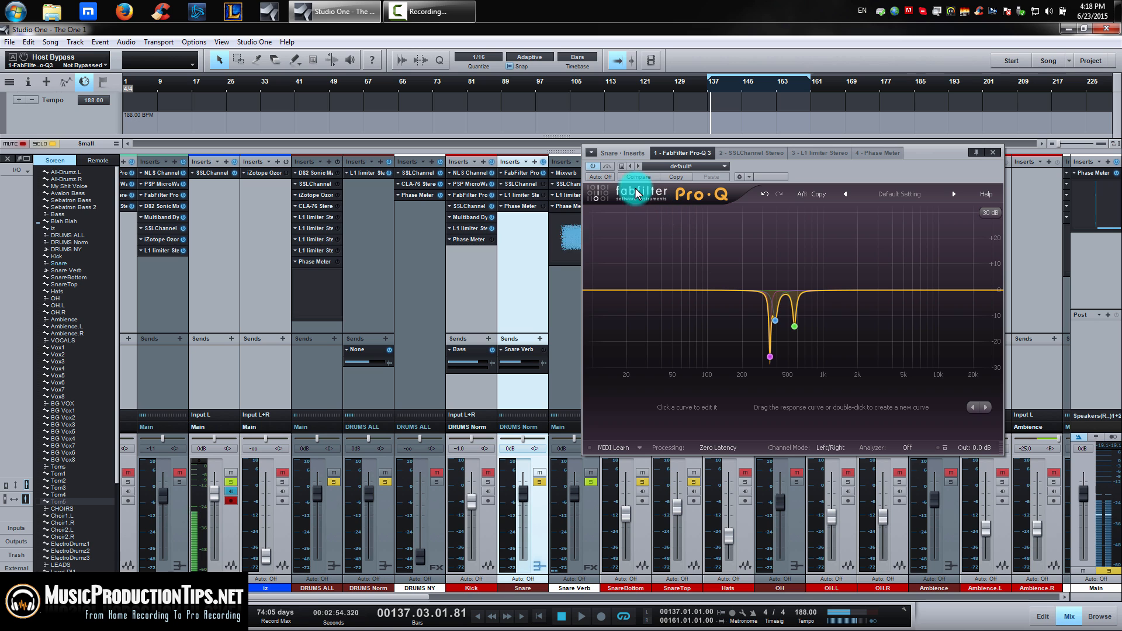
Step: Open the SSLChannel plug-in on the Snare channel and move its window up so all its controls are in view
left_click(520, 184)
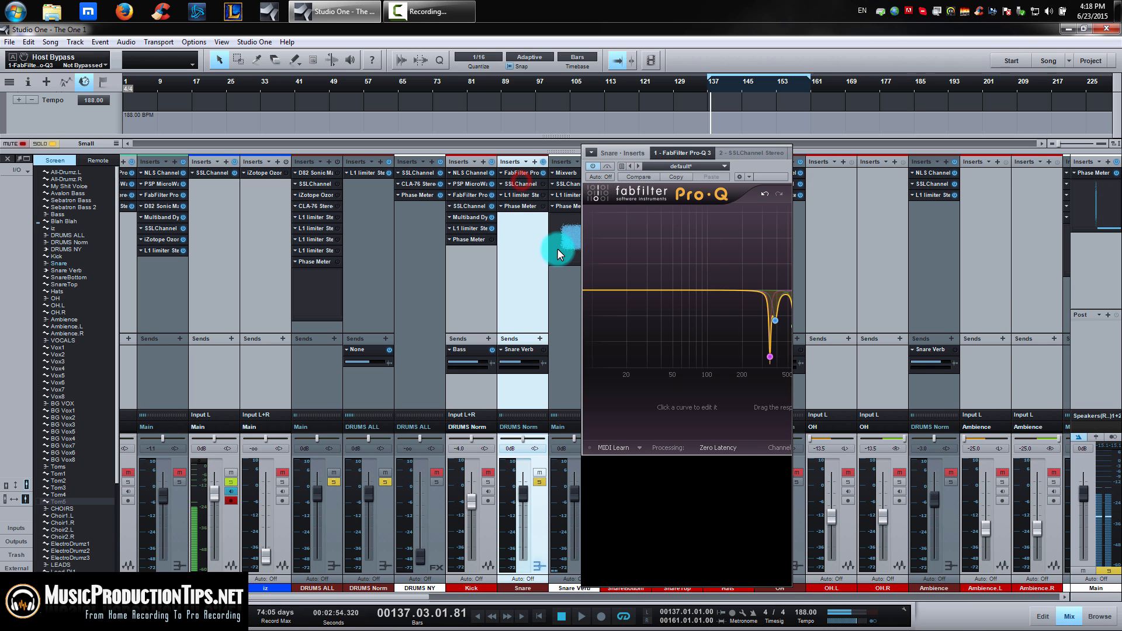
left_click_drag(764, 148, 766, 108)
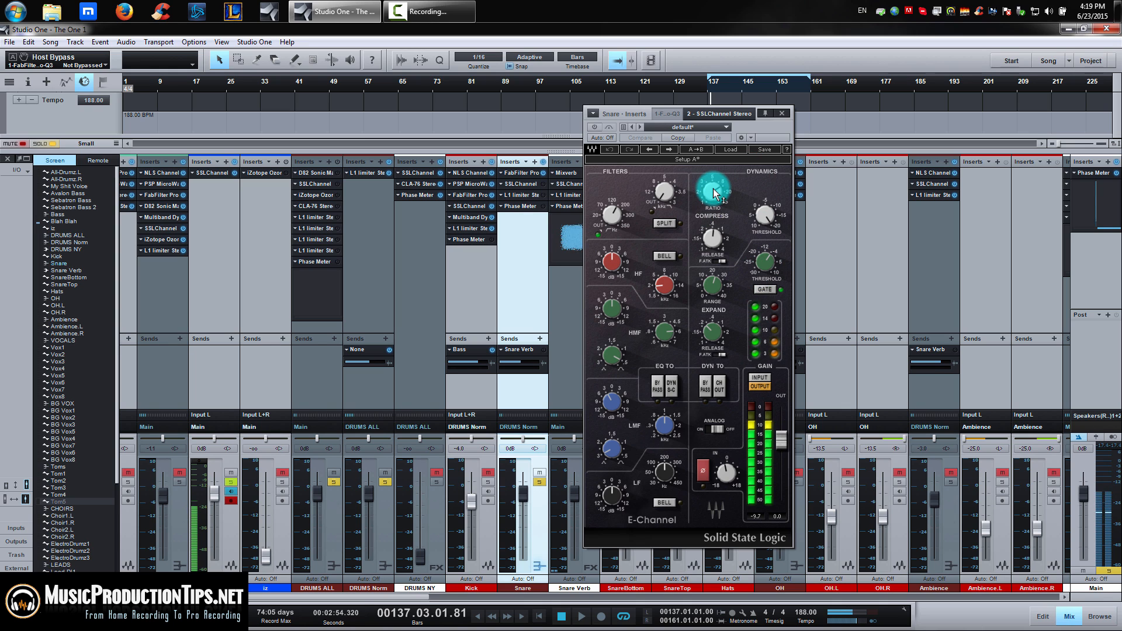
Step: Play the loop and compare the snare with the SSLChannel plug-in bypassed and active
left_click_drag(714, 193, 719, 238)
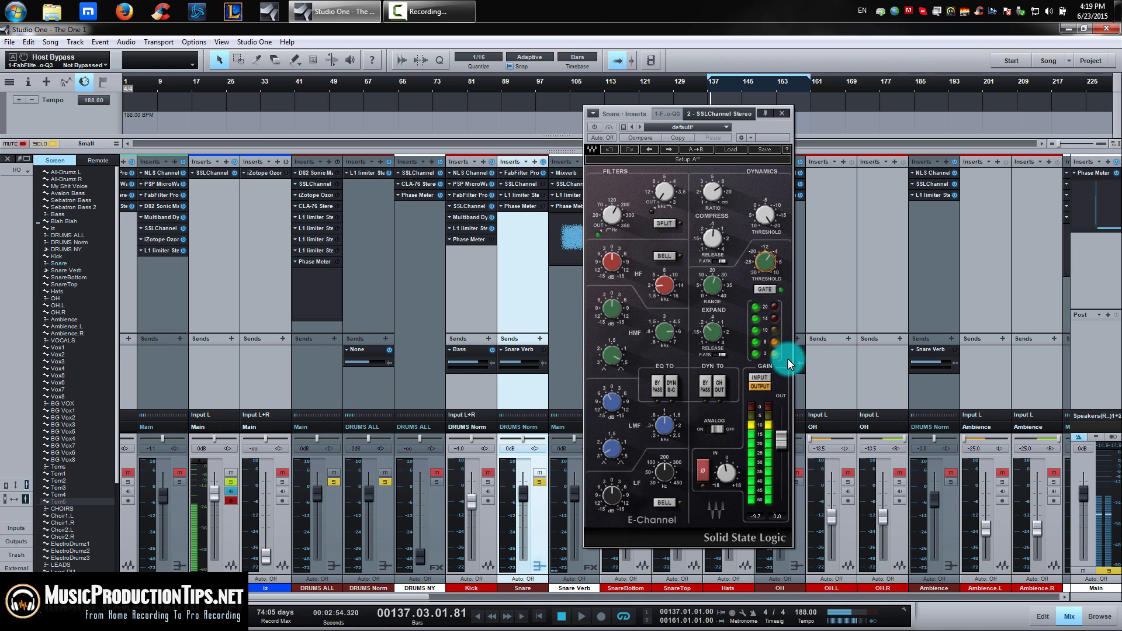
key("space")
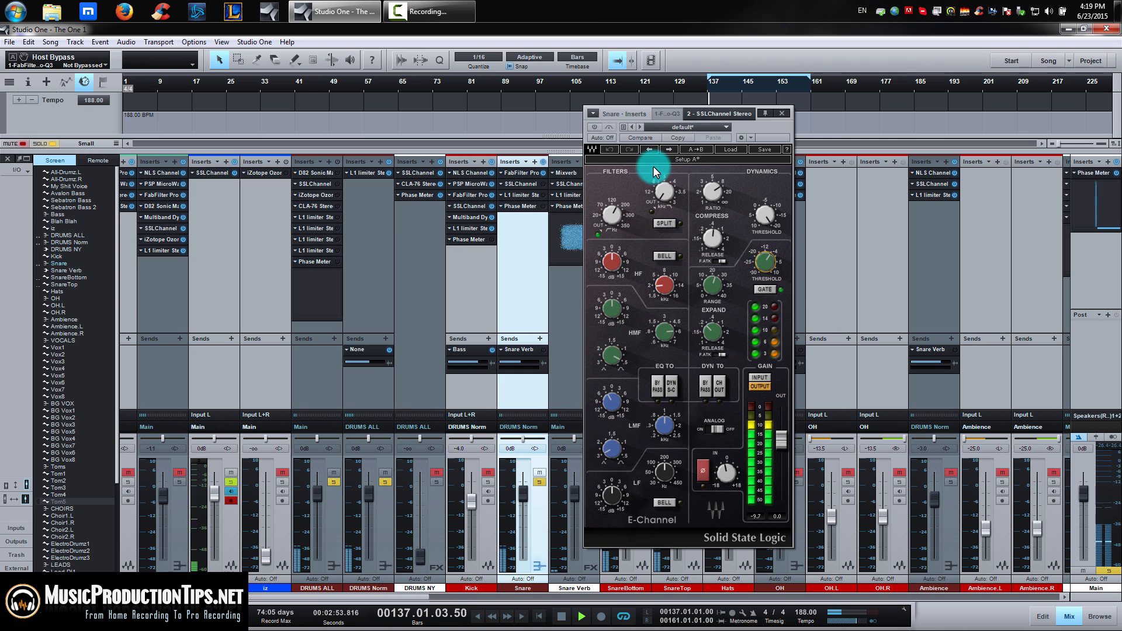
left_click(598, 127)
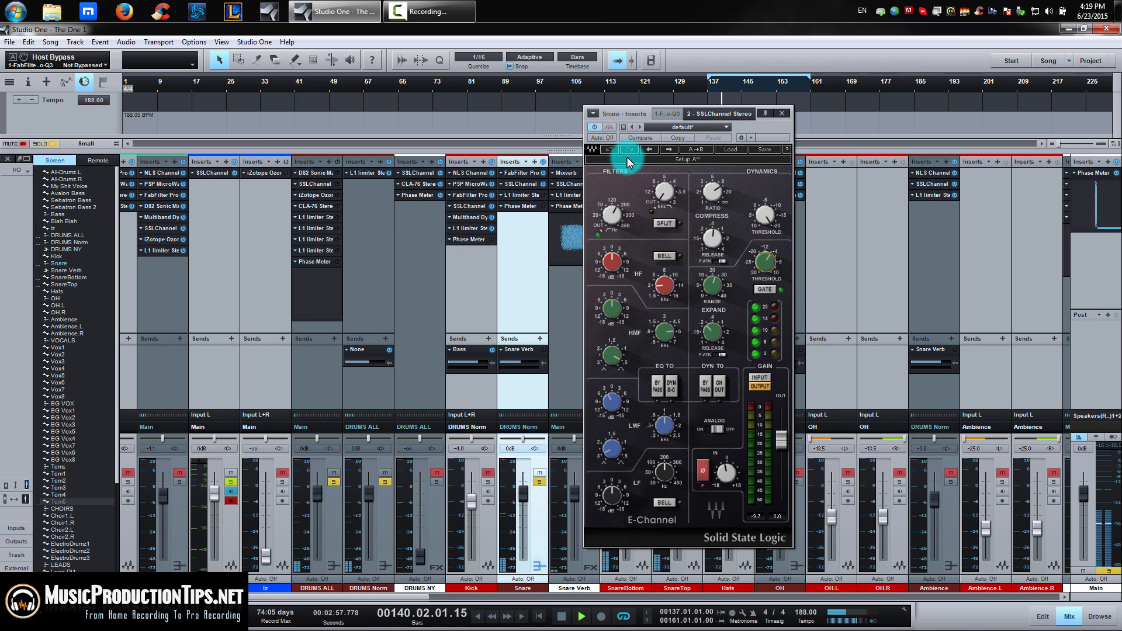
left_click(611, 130)
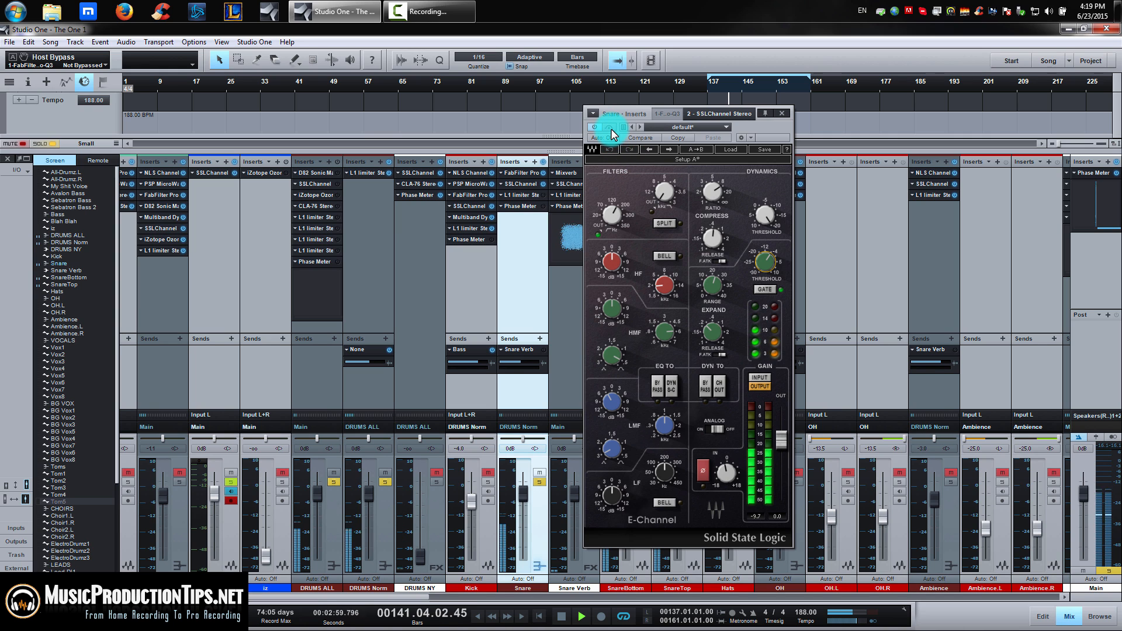
left_click(611, 129)
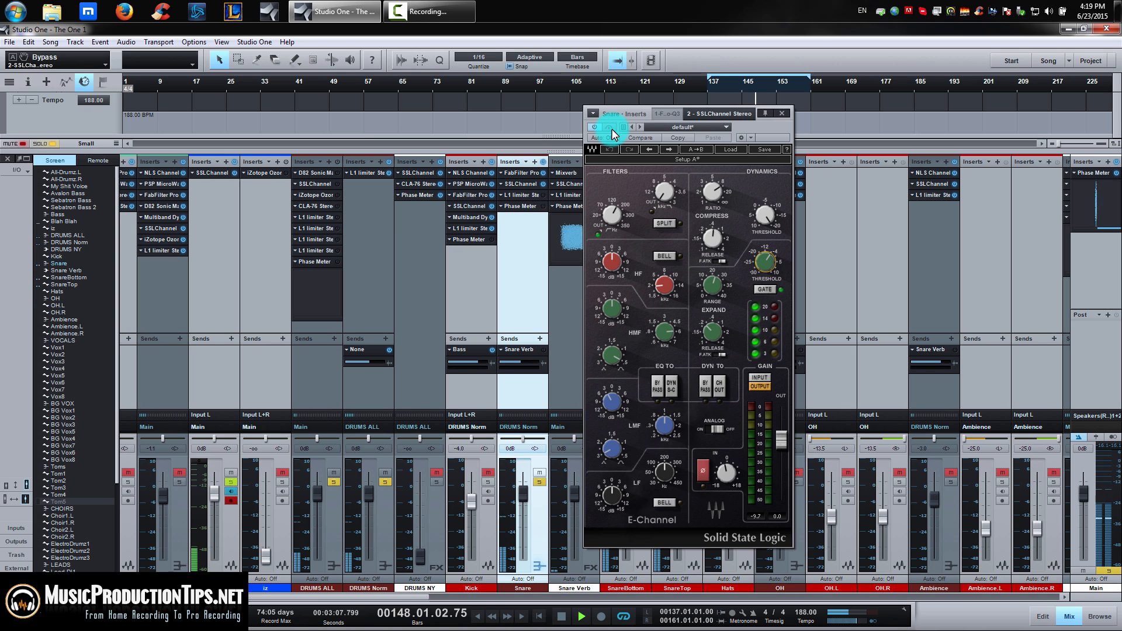
key("space")
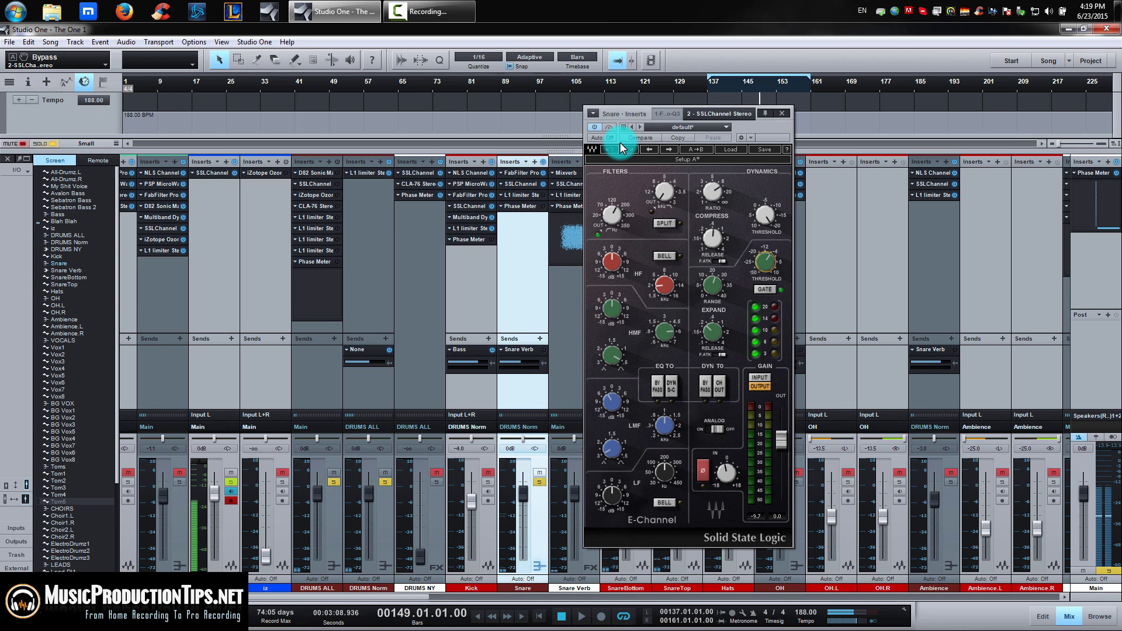
Step: Examine the SSLChannel's LMF gain, Q and frequency, its high-pass and low-pass filter frequencies, and its compressor ratio
left_click(617, 405)
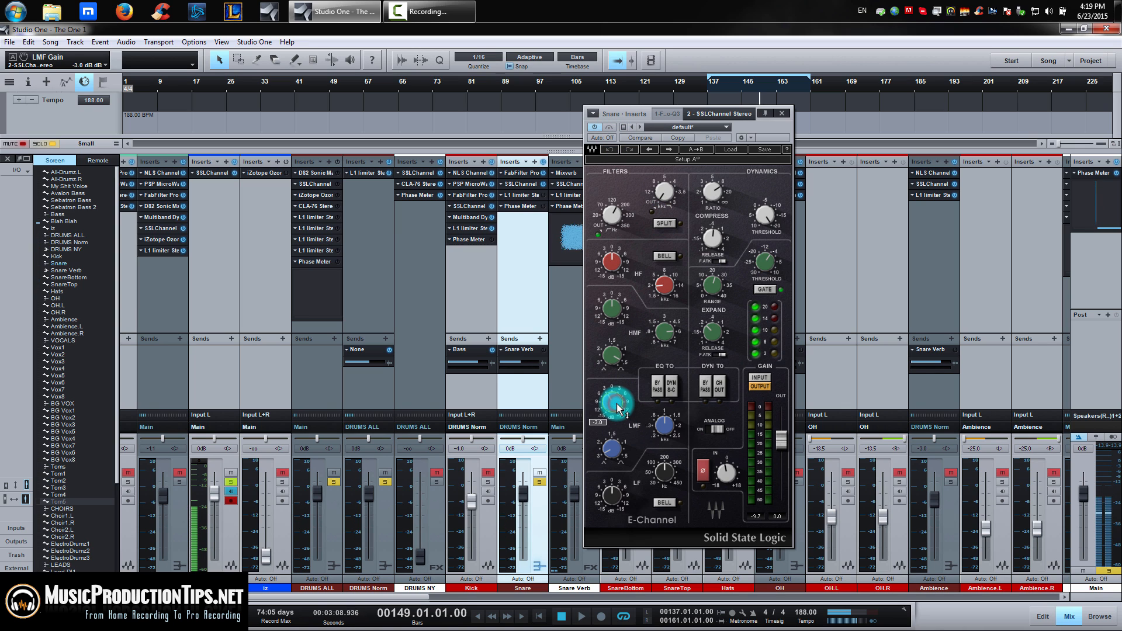
left_click(617, 461)
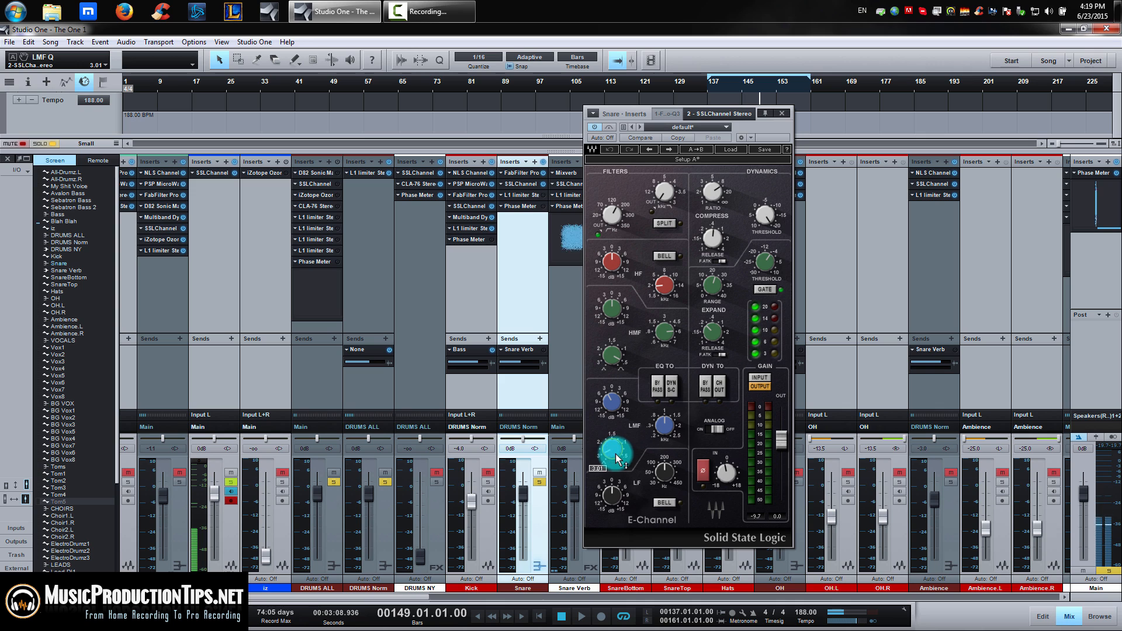
left_click(664, 432)
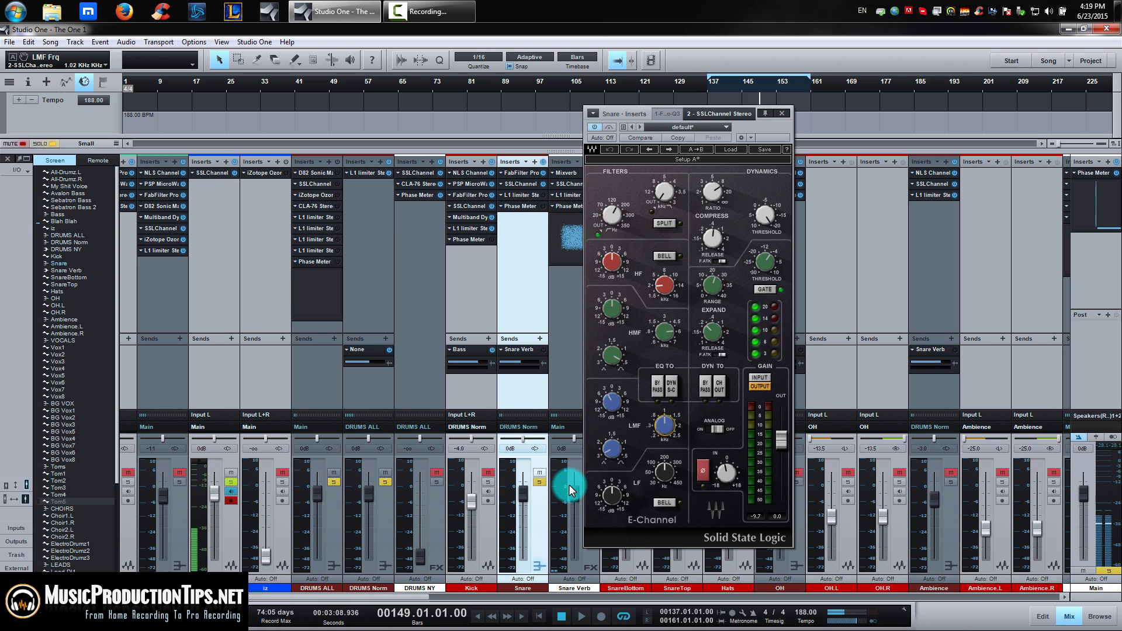
left_click(613, 222)
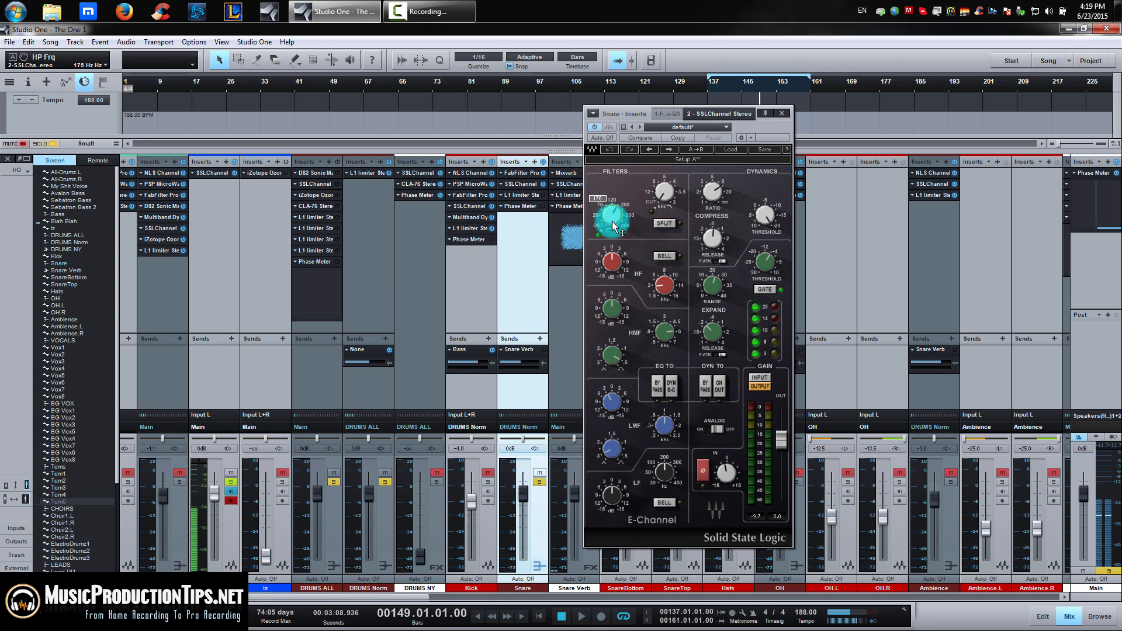
mouse_move(612, 219)
left_mouse_down()
mouse_move(615, 203)
mouse_move(621, 230)
mouse_move(623, 218)
left_mouse_up()
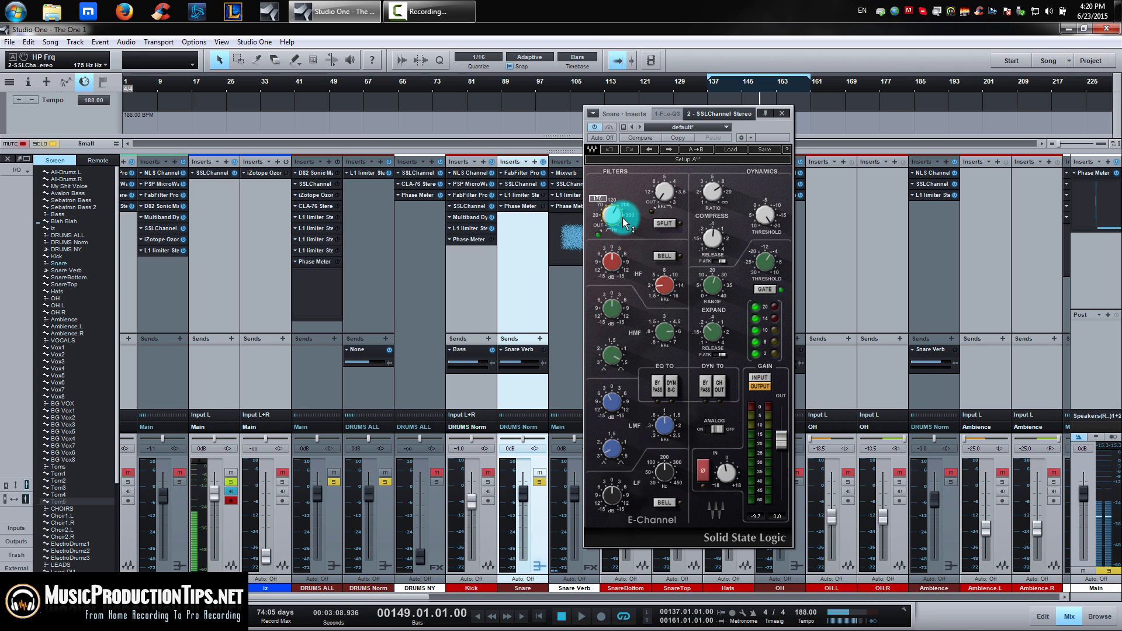
mouse_move(669, 197)
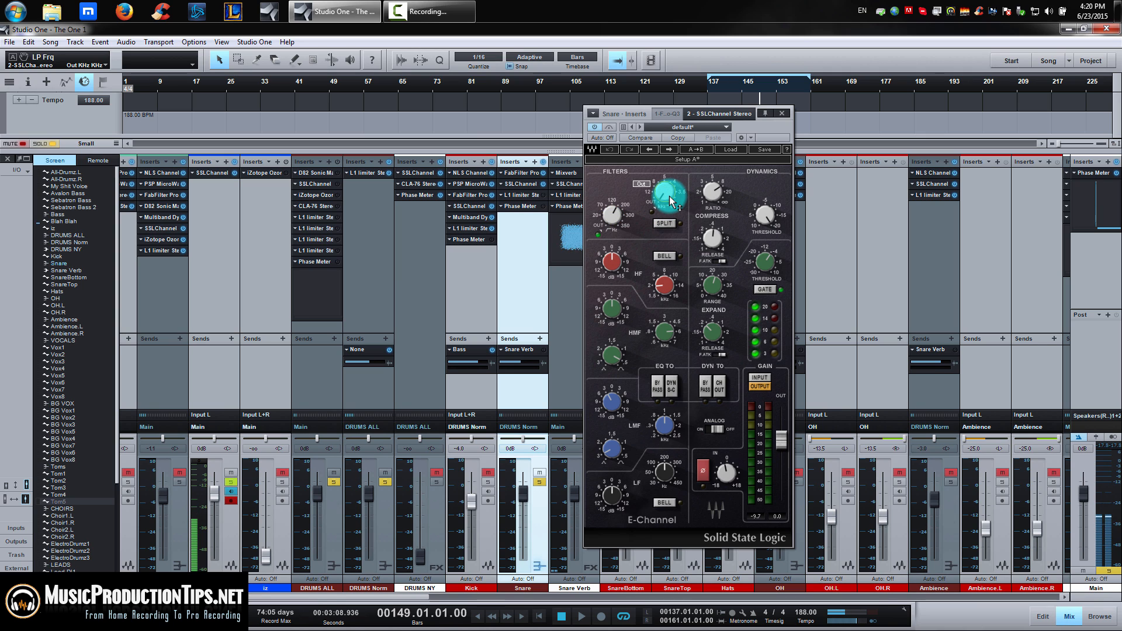
mouse_move(668, 196)
left_mouse_down()
mouse_move(663, 204)
mouse_move(662, 178)
left_mouse_up()
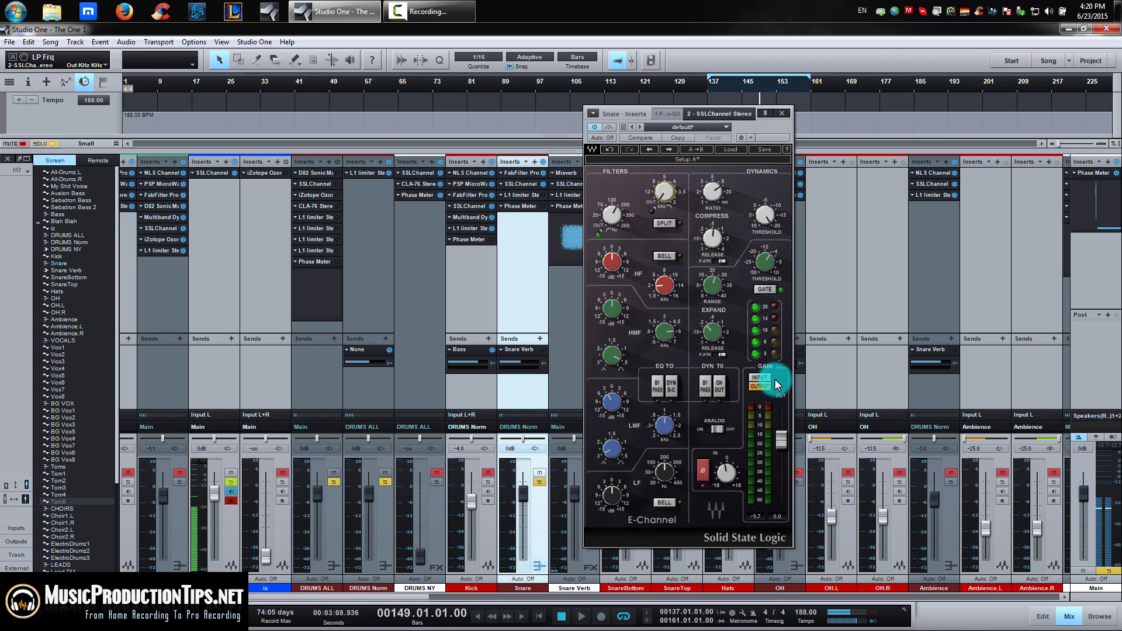
mouse_move(711, 190)
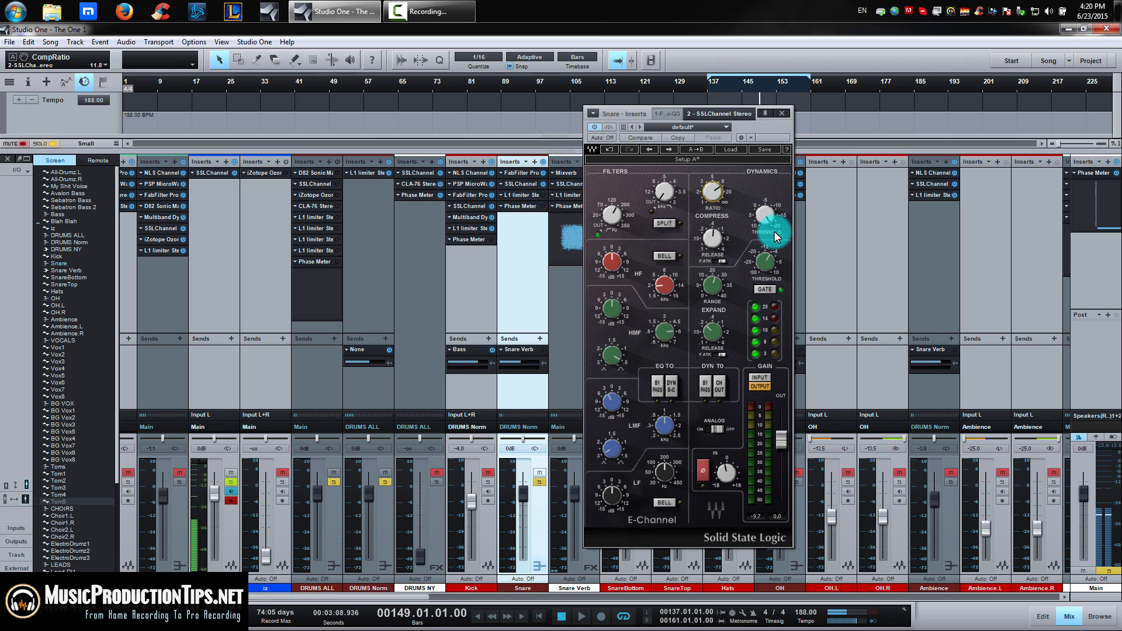
Step: Replay the loop to hear the SSLChannel's compression and gating on the snare, with and without bypass
key("space")
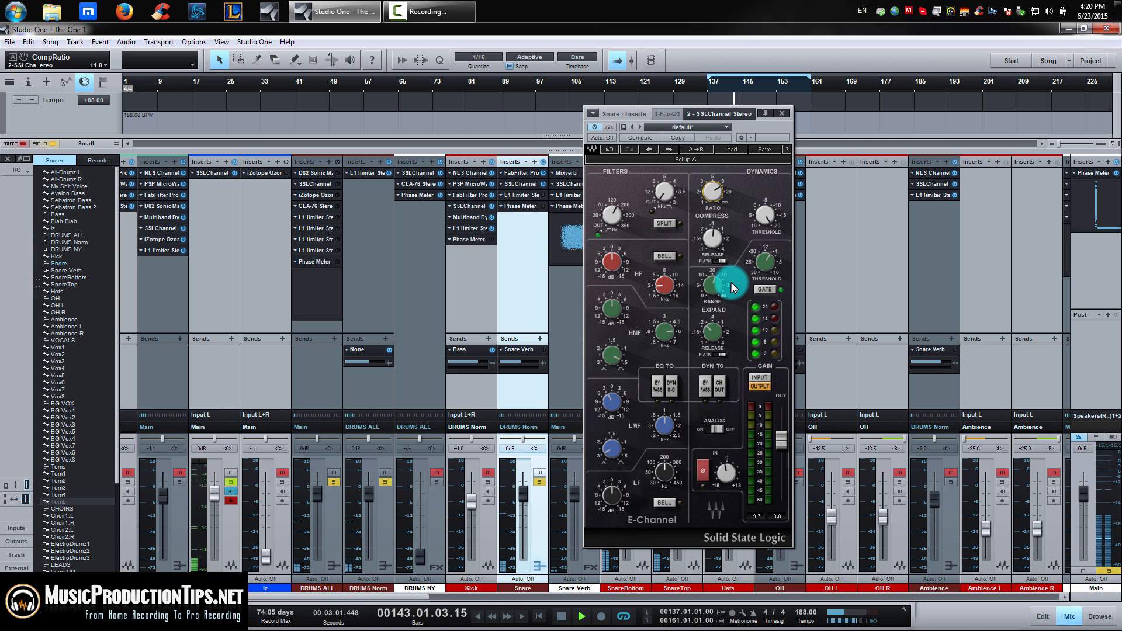
key("space")
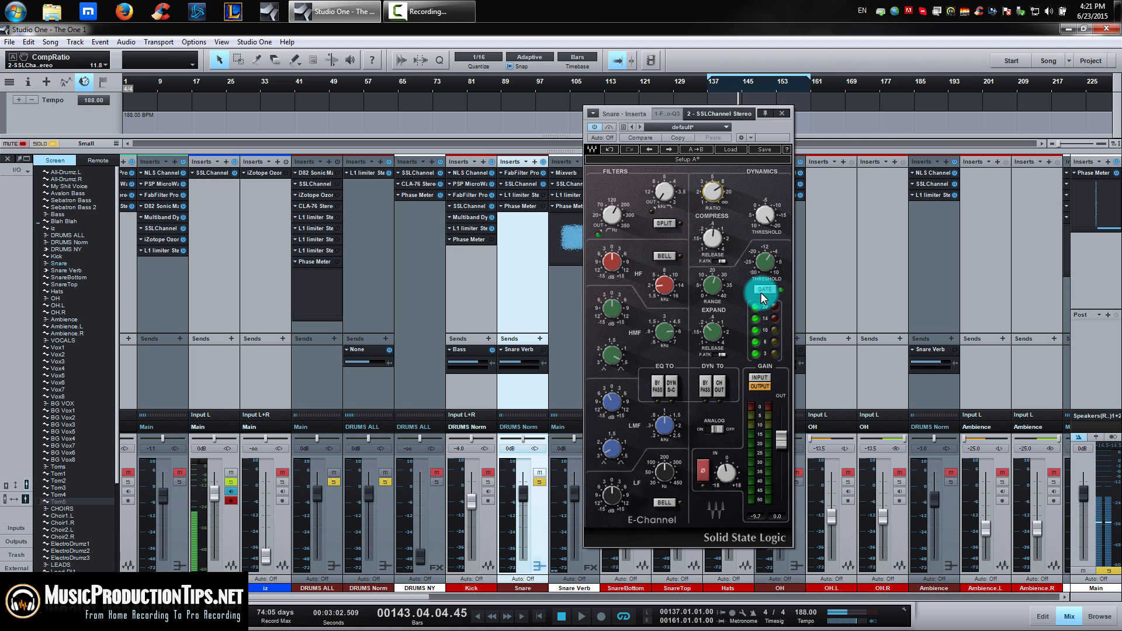
key("space")
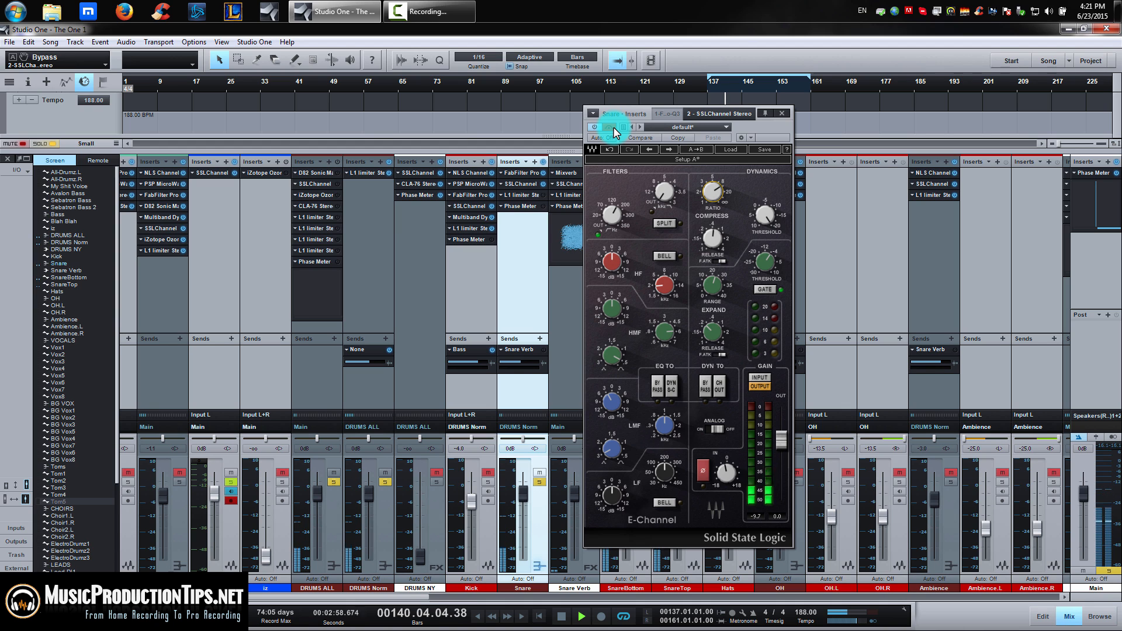
key("space")
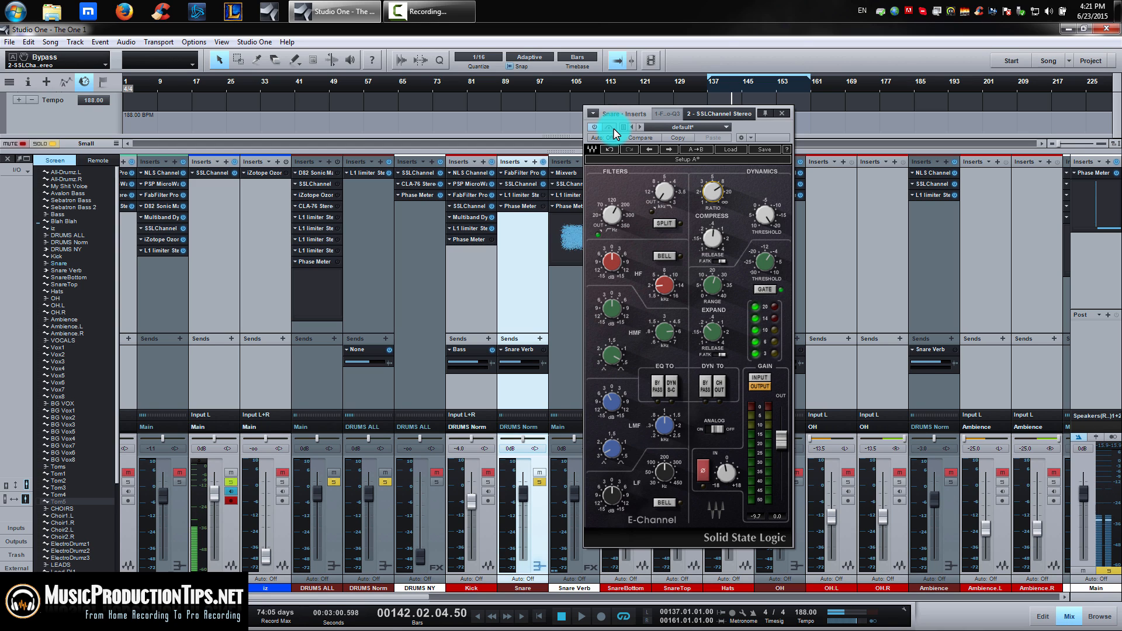
key("space")
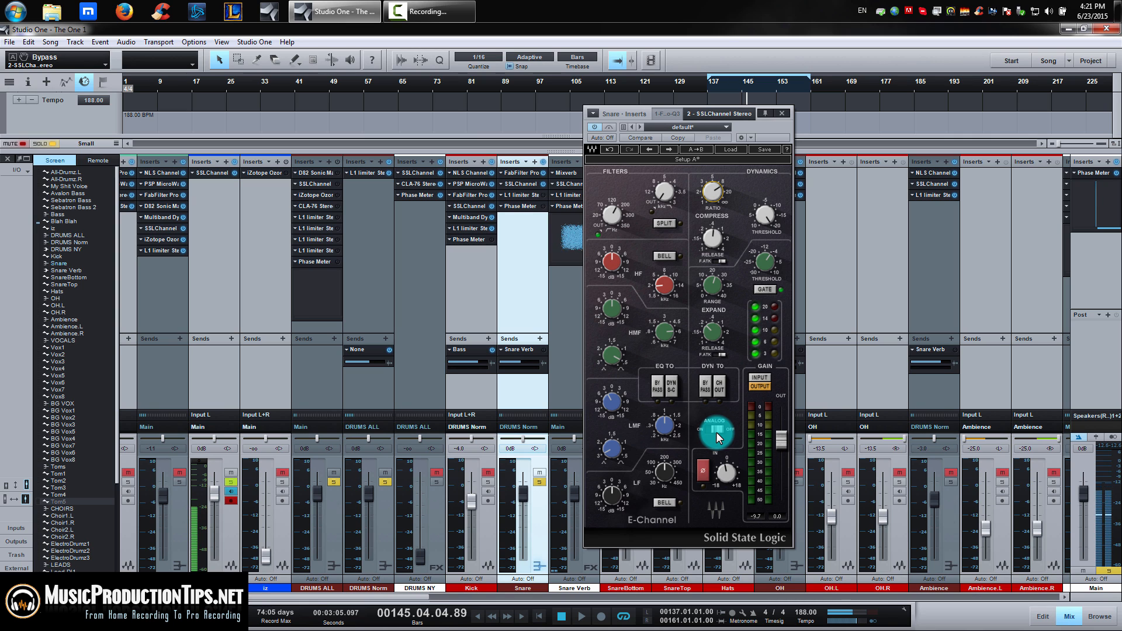
Step: Close the SSLChannel, open the Snare channel's L1 limiter and move its window clear of the Snare Verb inserts
left_click(787, 112)
left_click(526, 194)
left_click(690, 239)
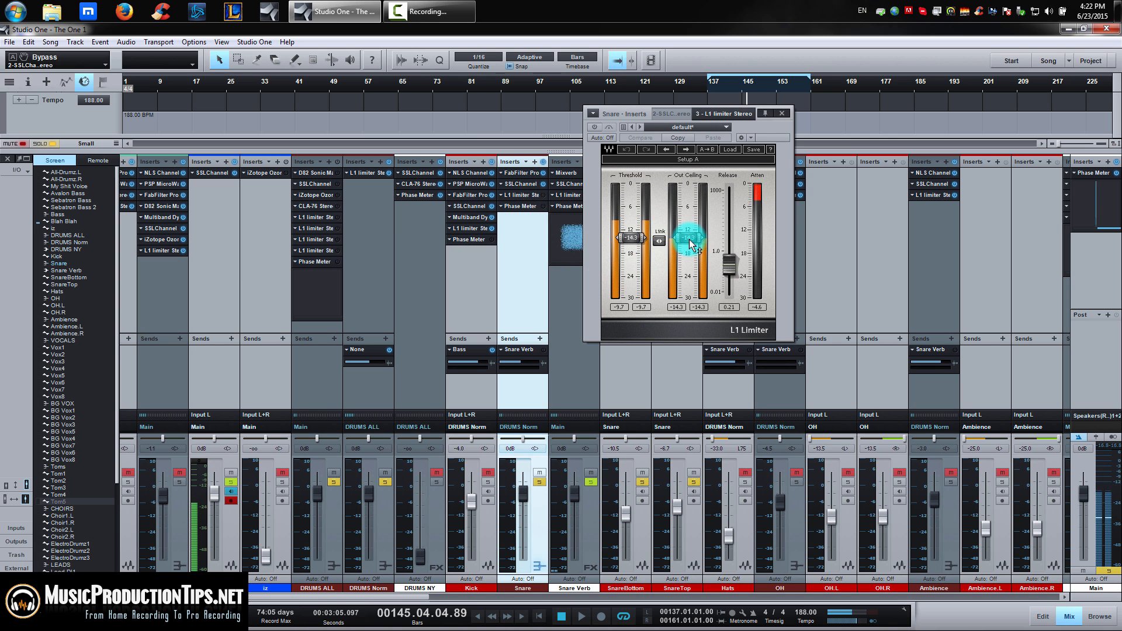
left_click_drag(763, 127, 855, 138)
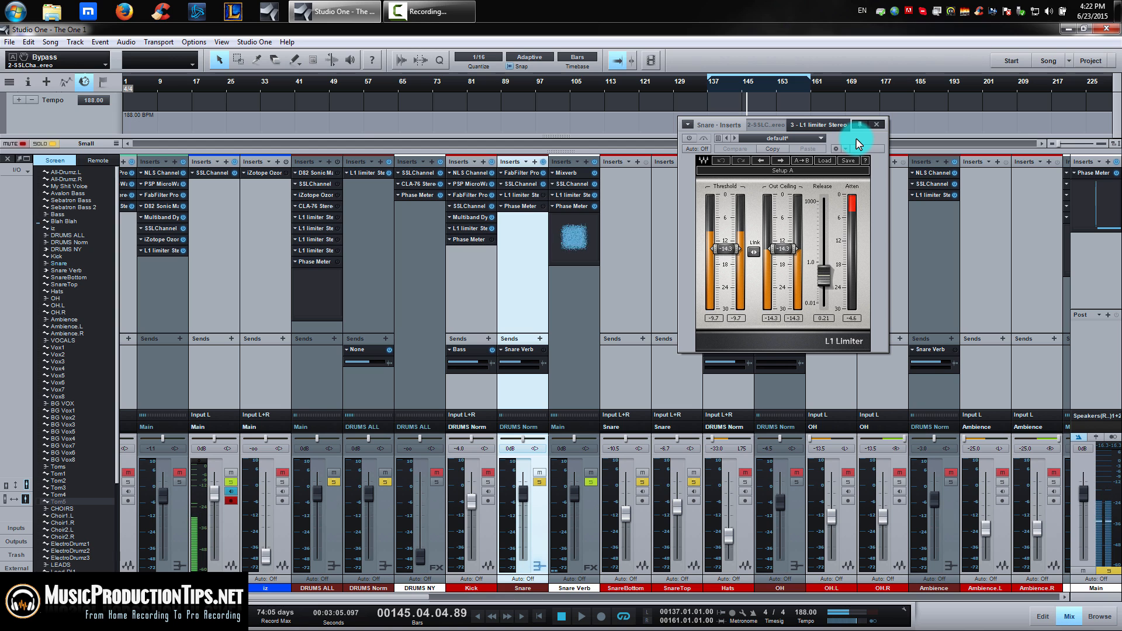
Step: Play the loop from its start and compare the snare with the L1 limiter bypassed and active
key("KP_1")
key("space")
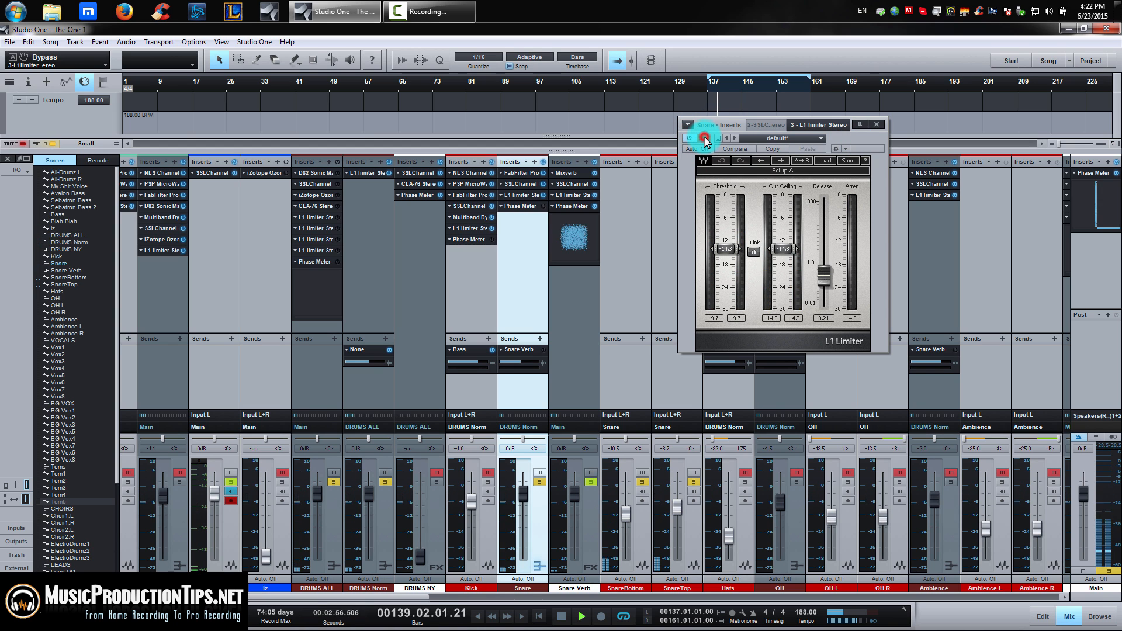
left_click(703, 137)
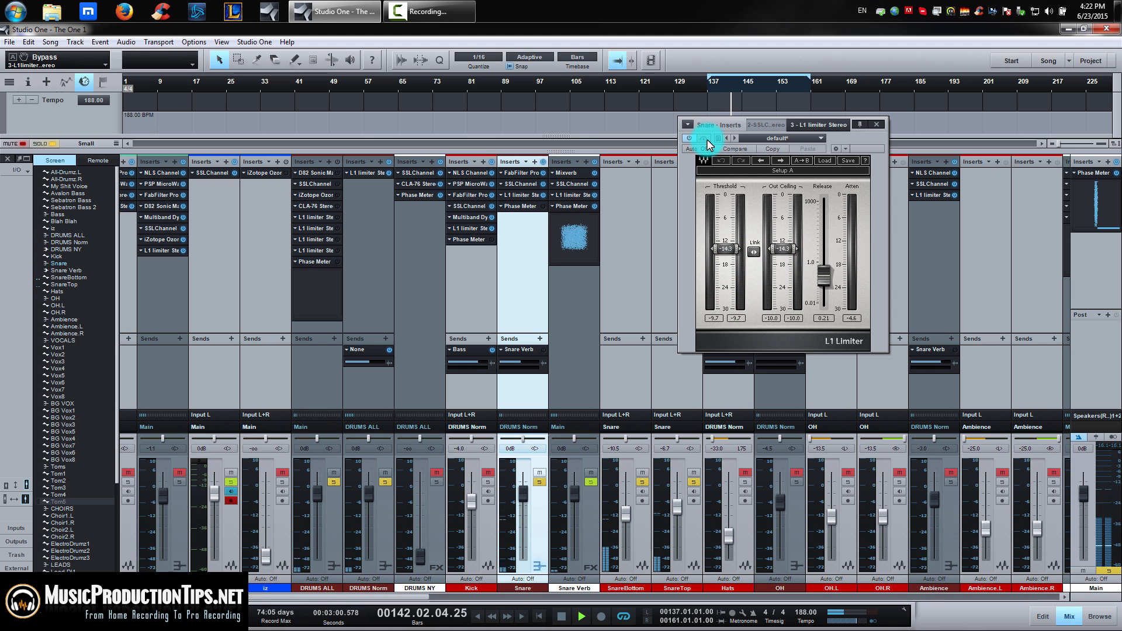
left_click(853, 318)
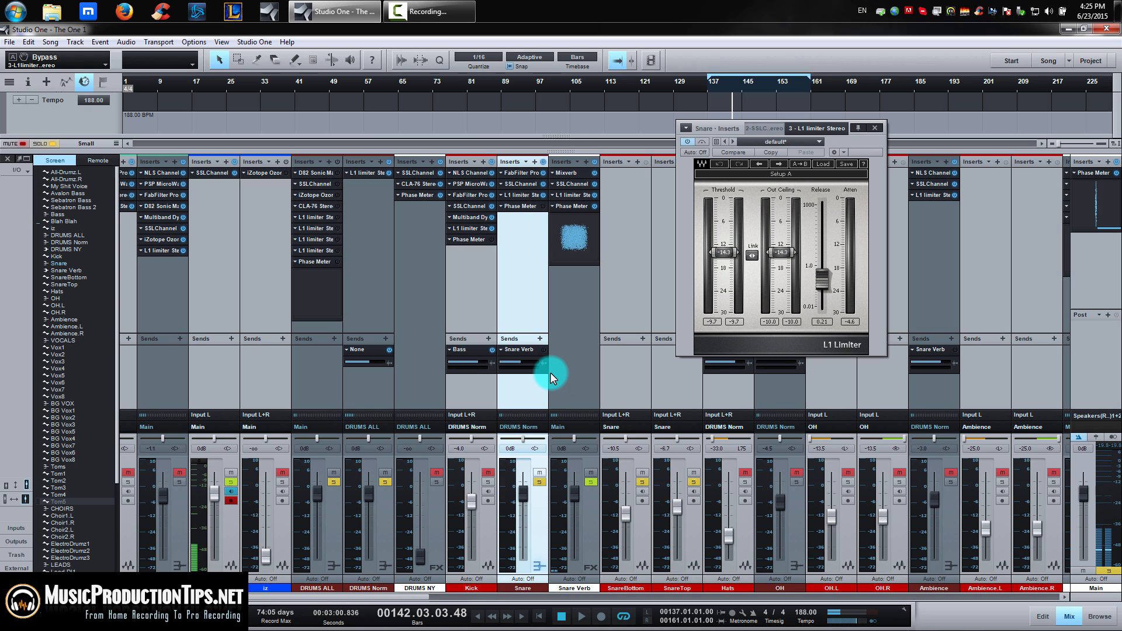
Step: Play the loop from its start without reverb, and activate the Snare channel's Snare Verb send during playback
key("space")
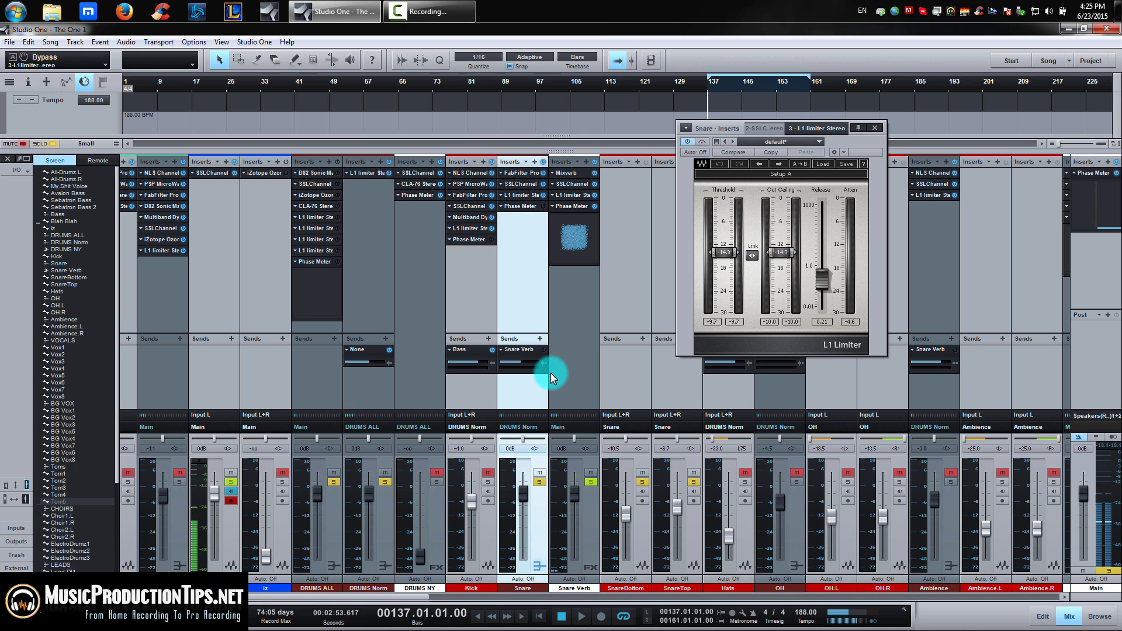
left_click(530, 233)
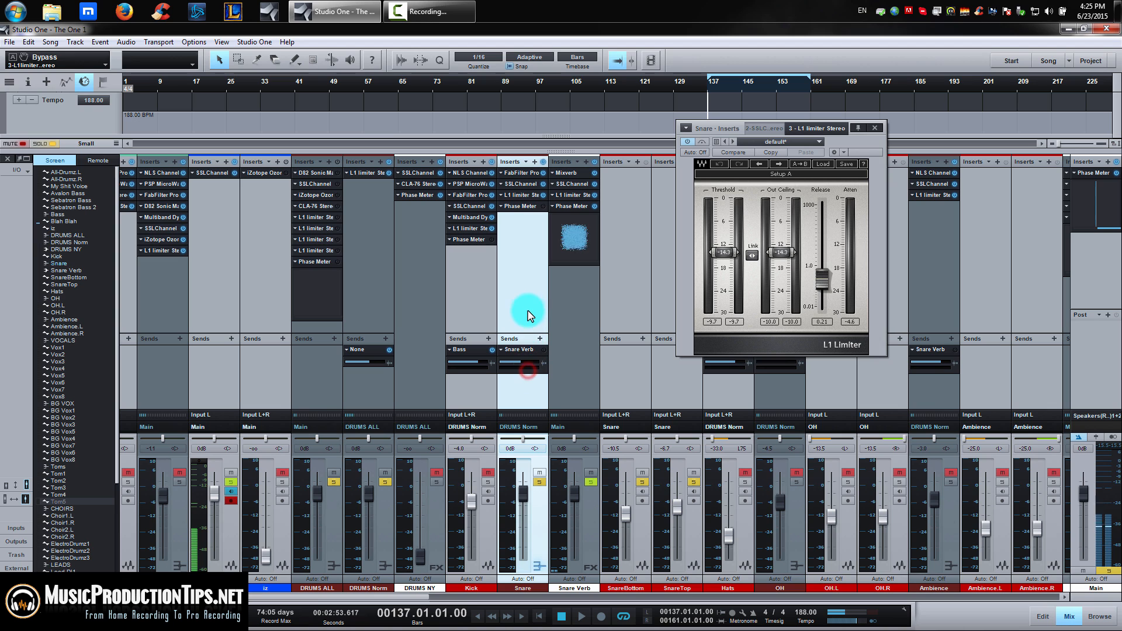
left_click(528, 305)
left_click(529, 378)
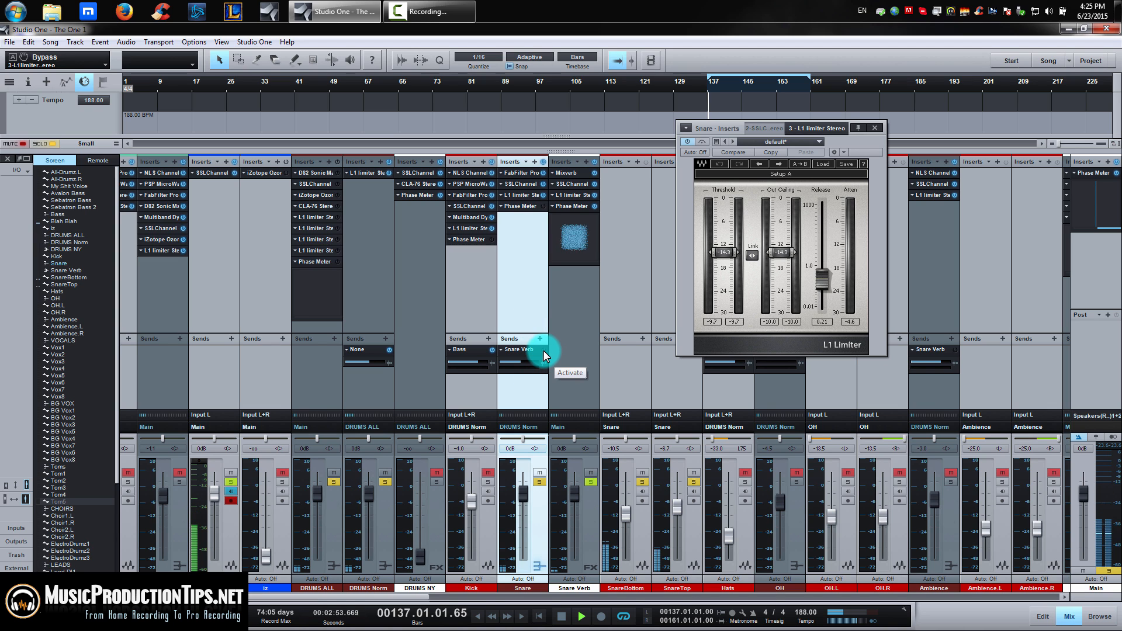
key("space")
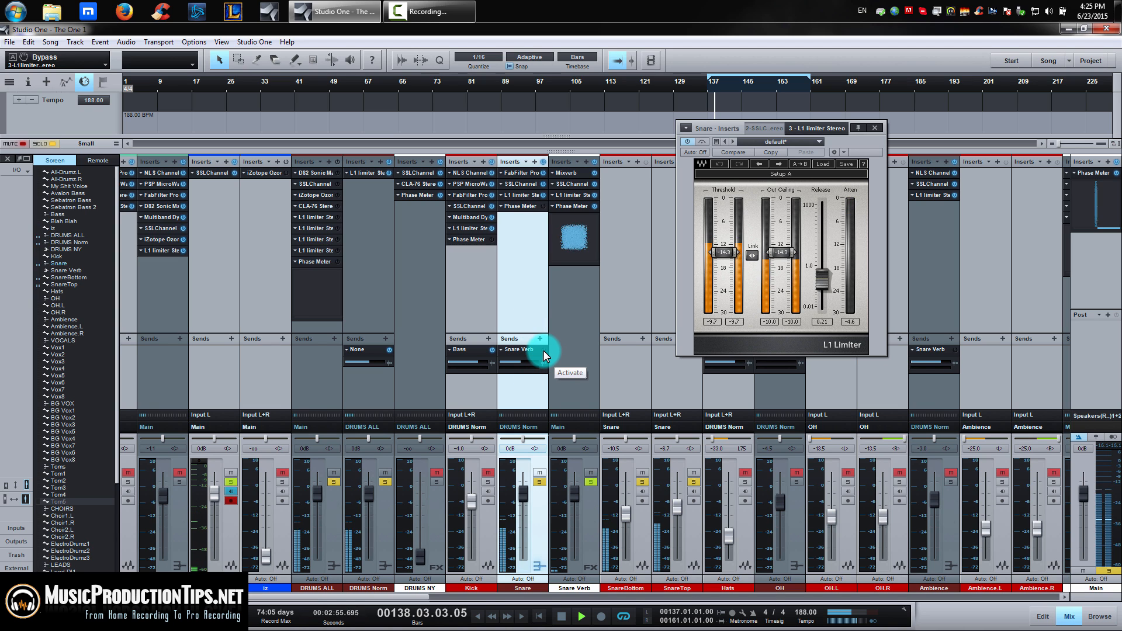
left_click(542, 350)
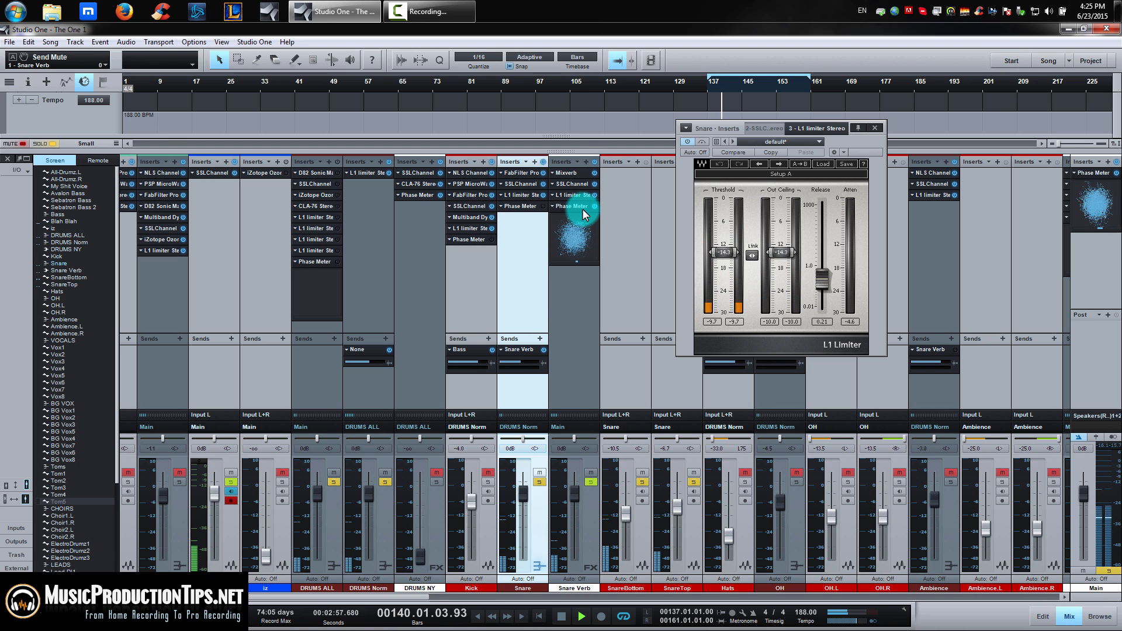
Step: Open the Mixverb plug-in feeding the snare reverb and play the loop in short passes to hear its effect
left_click(516, 350)
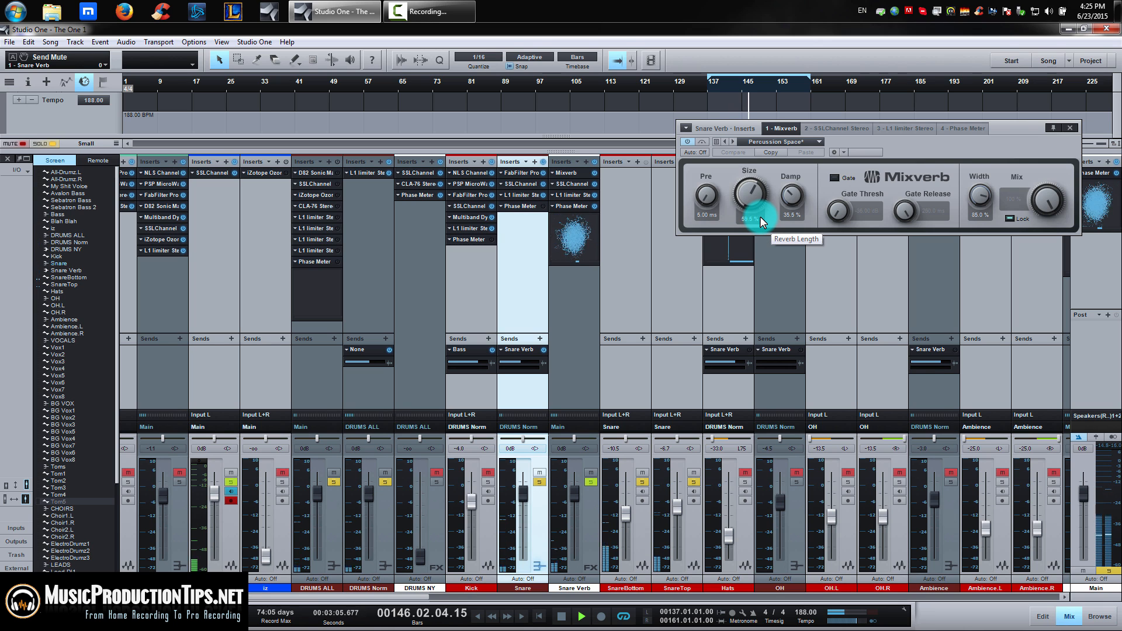
key("space")
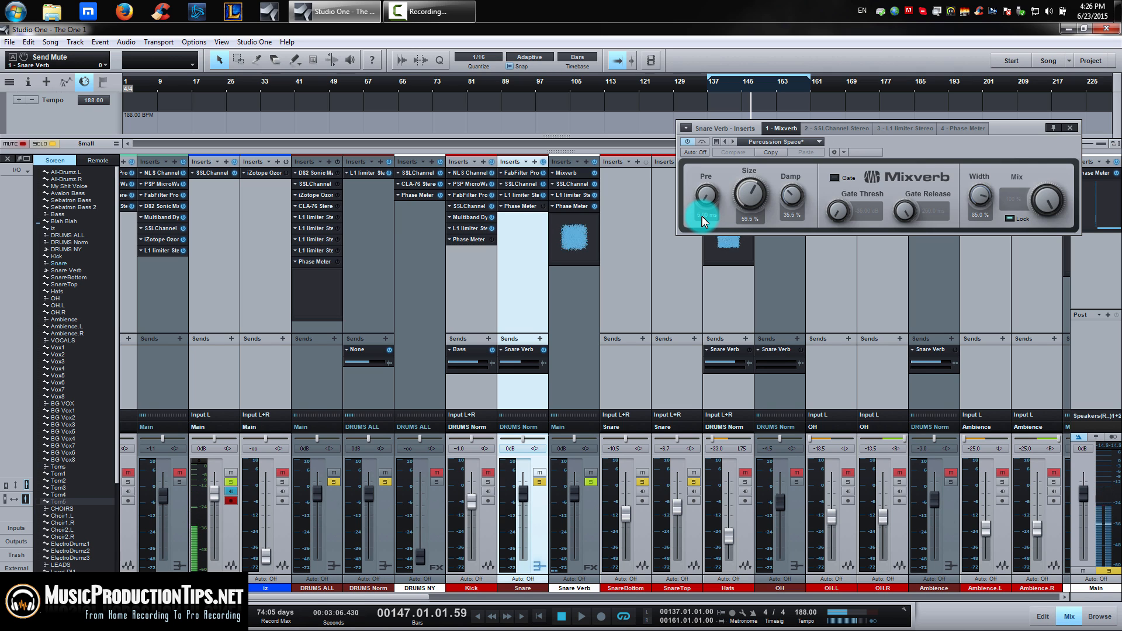
key("space")
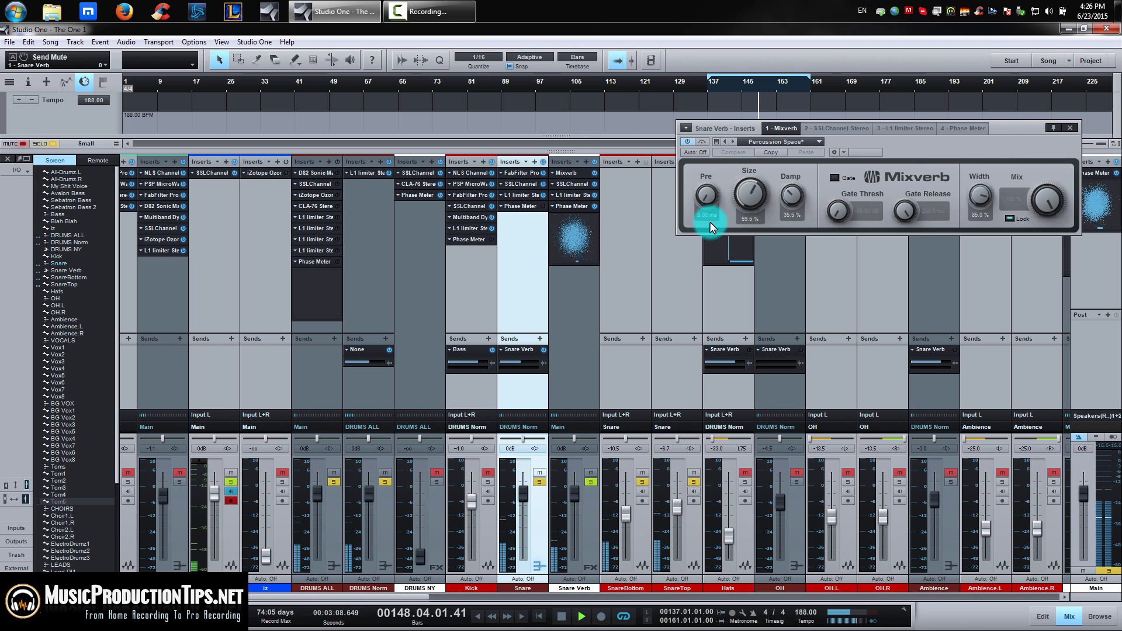
key("space")
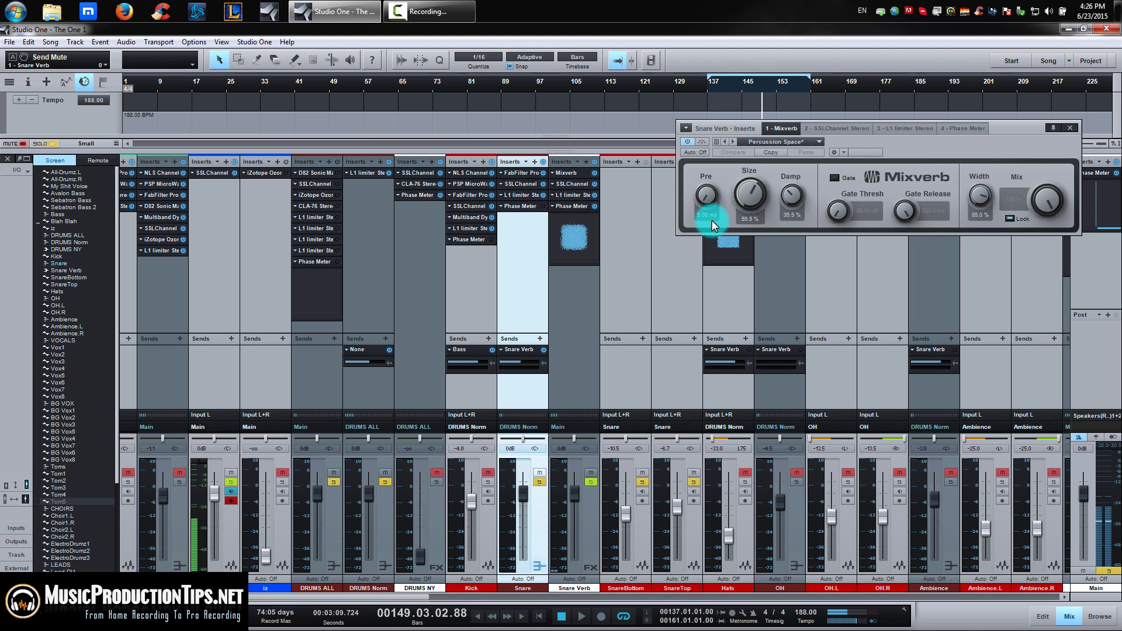
key("space")
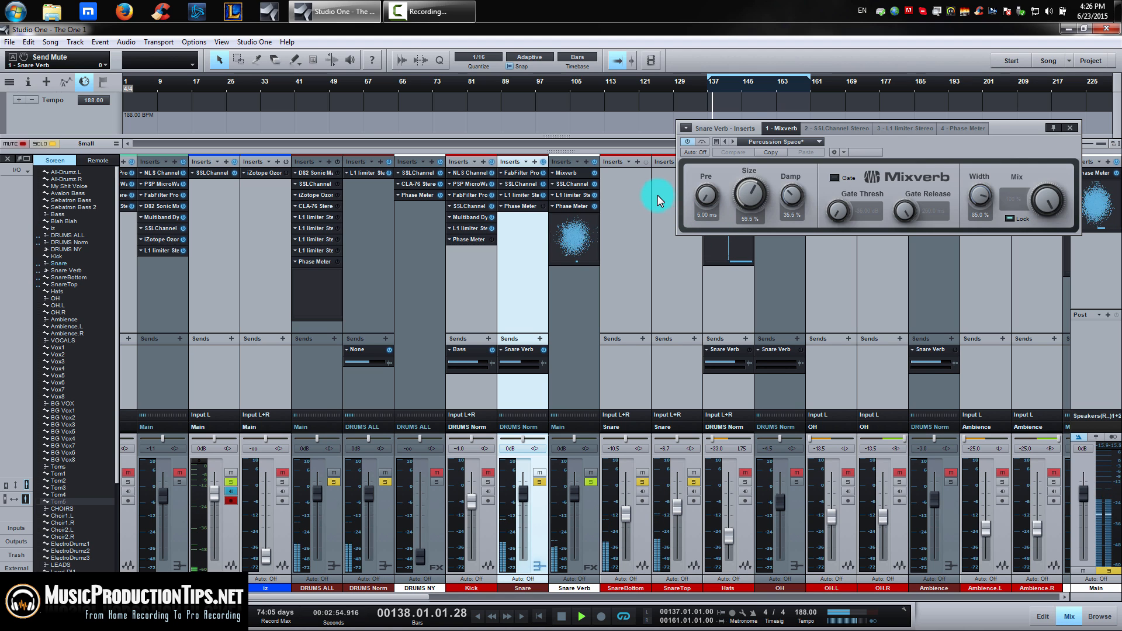
key("space")
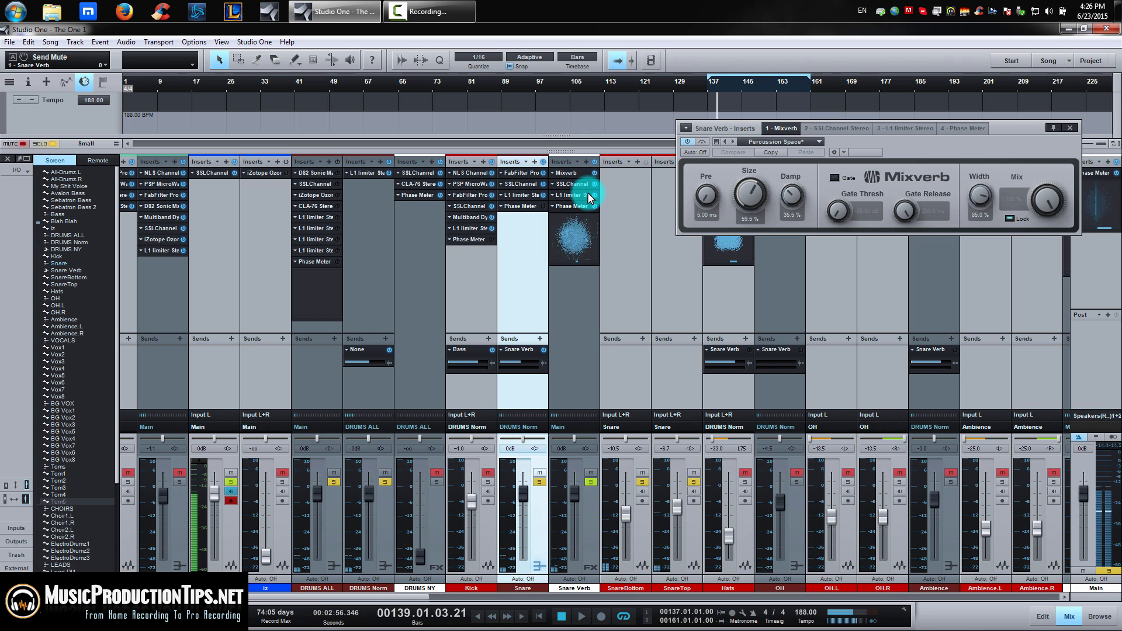
Step: Open the Snare Verb channel's SSLChannel and point out its filter and LMF gain settings while starting the loop
left_click(577, 349)
left_click(576, 182)
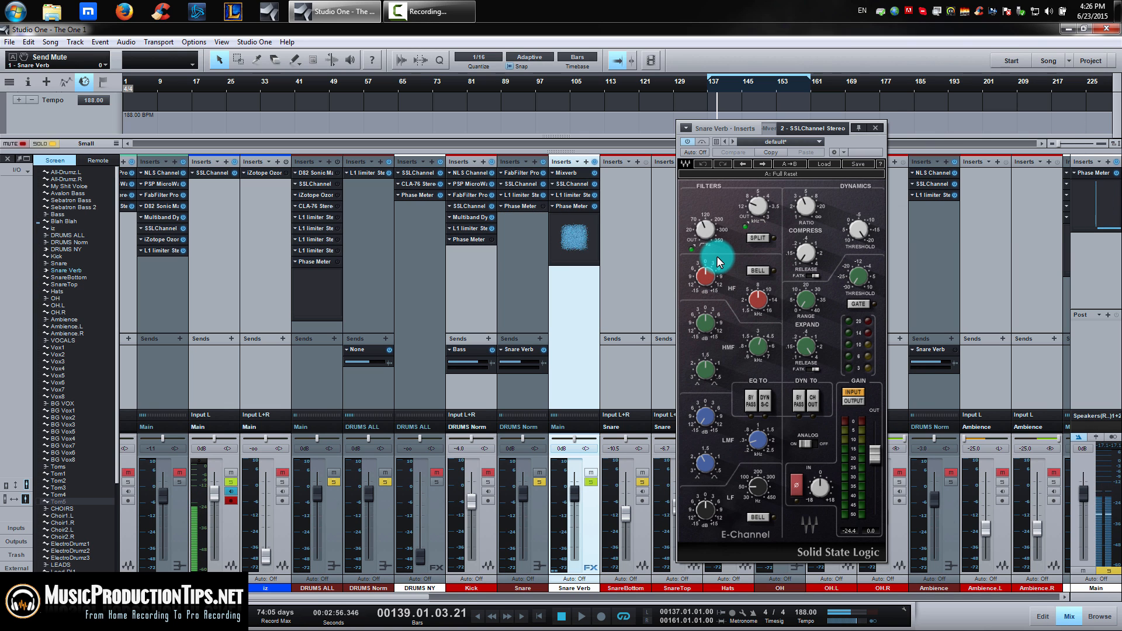
left_click(704, 230)
left_click(762, 210)
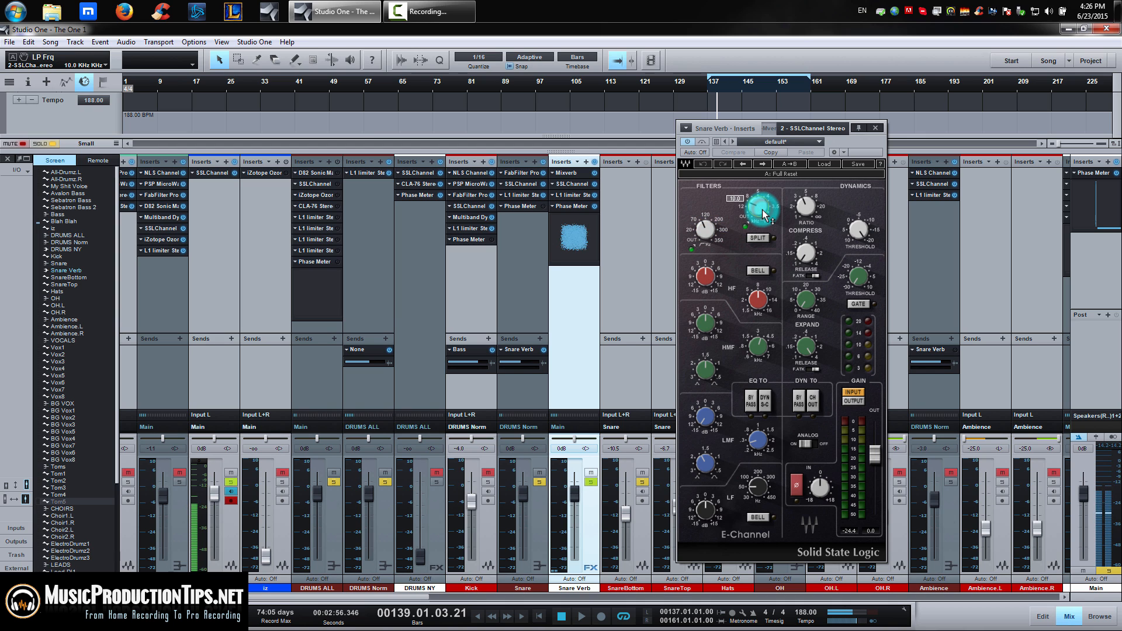
left_click(713, 425)
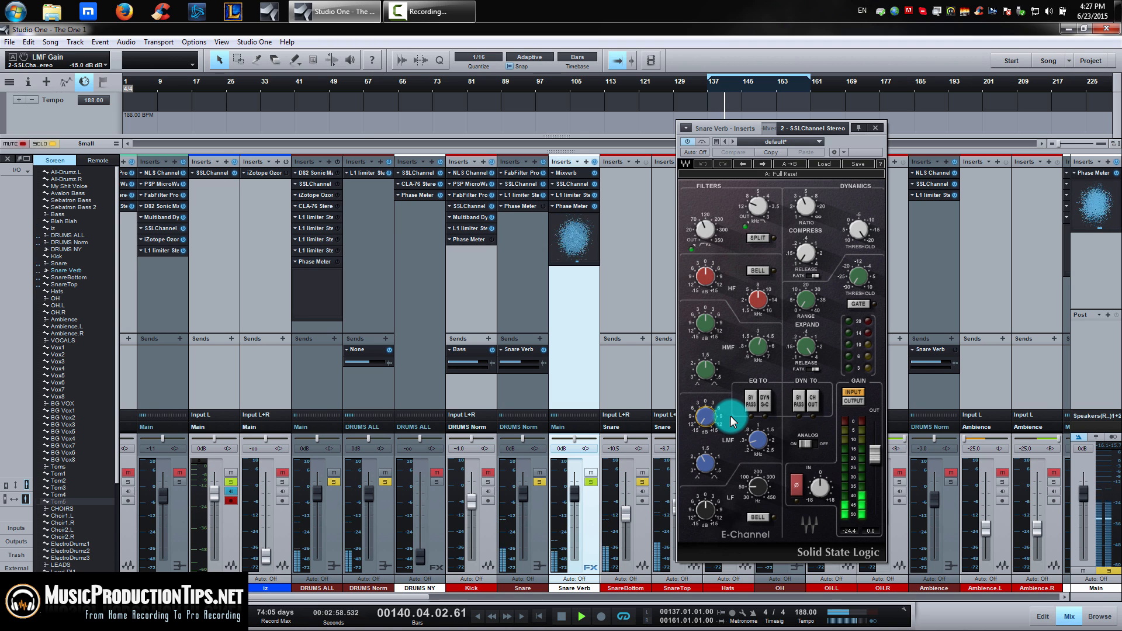
Step: Toggle the Snare Verb channel's L1 limiter, deactivate its Phase Meter and SSLChannel during playback, and stop the loop
left_click(595, 195)
left_click(595, 206)
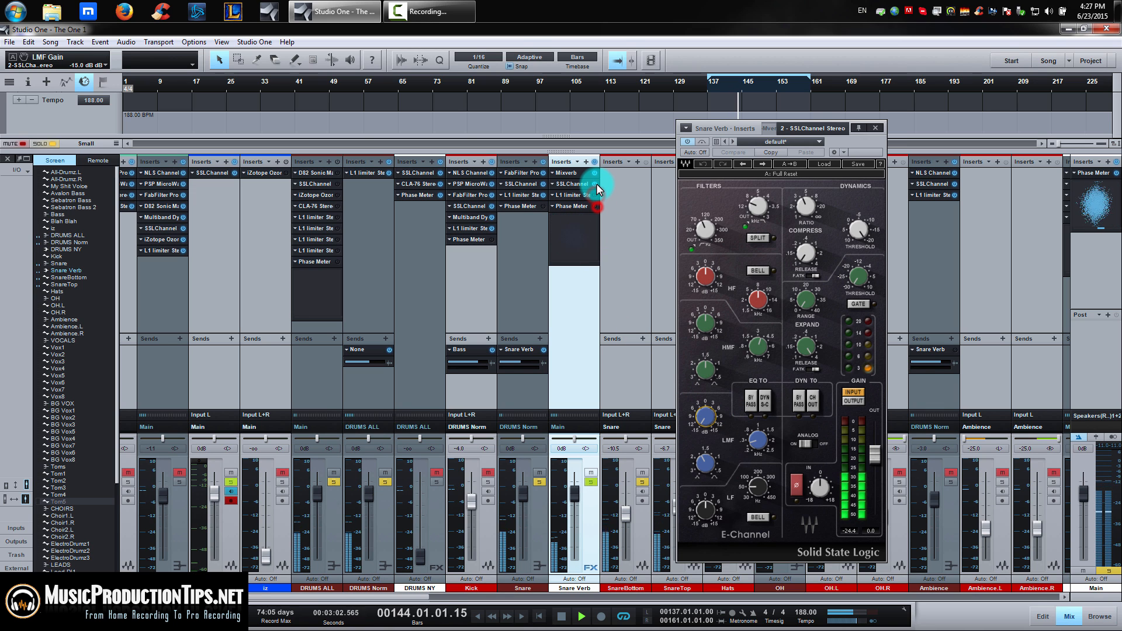
left_click(596, 184)
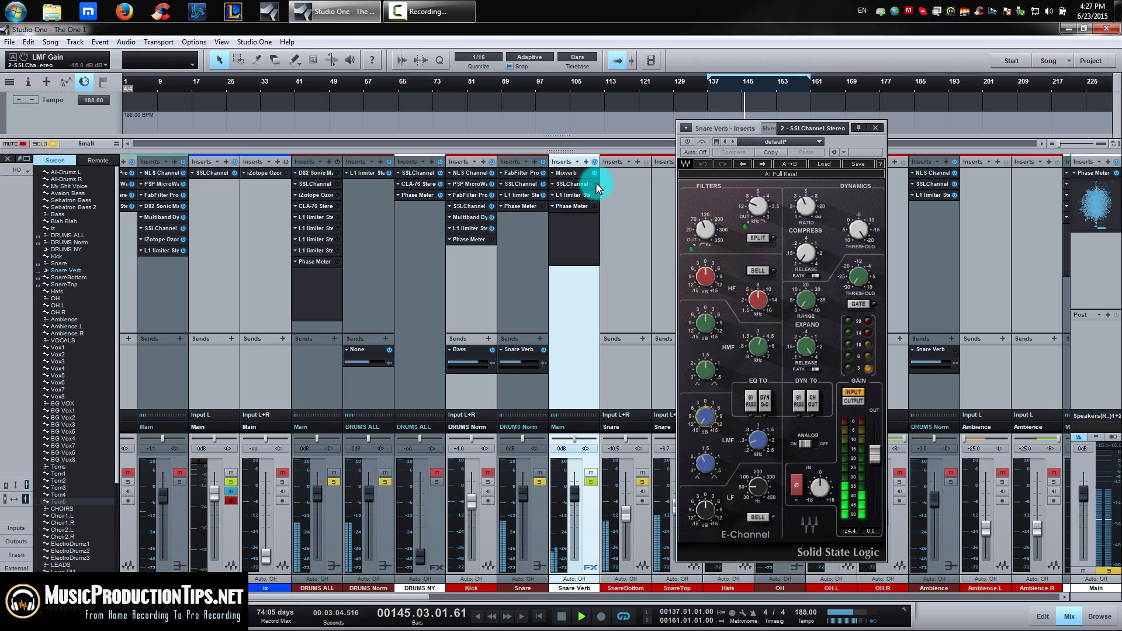
key("space")
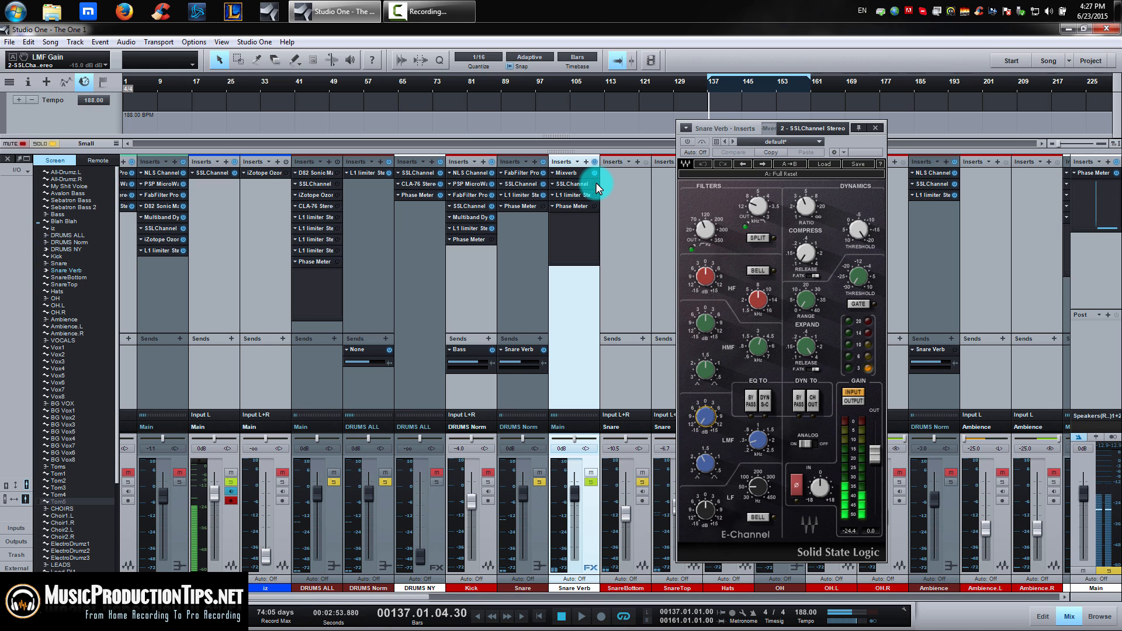
Step: Review the Snare Verb channel's Mixverb, reopen its SSLChannel and move the plug-in window clear of the inserts
left_click(572, 172)
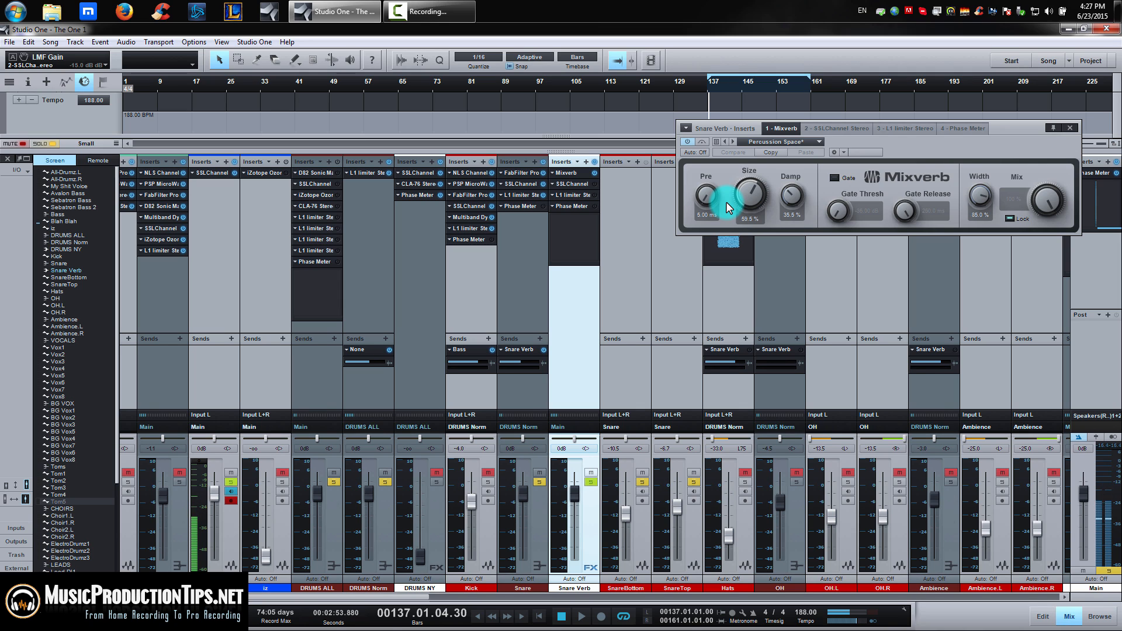
left_click(589, 184)
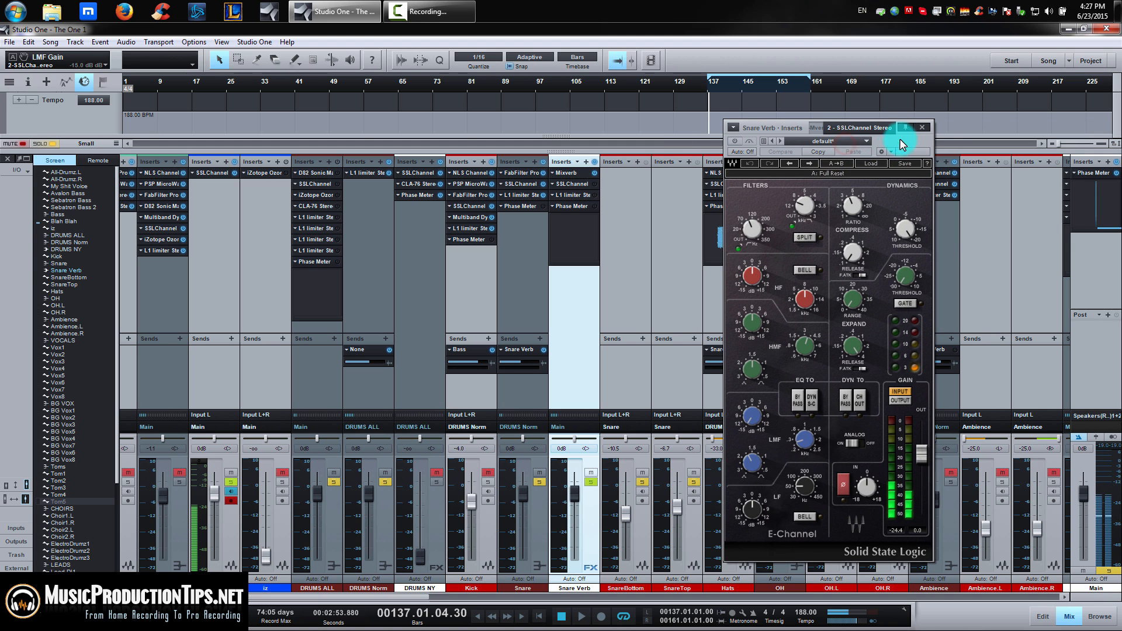
left_click_drag(899, 139, 913, 136)
left_click_drag(776, 129, 788, 119)
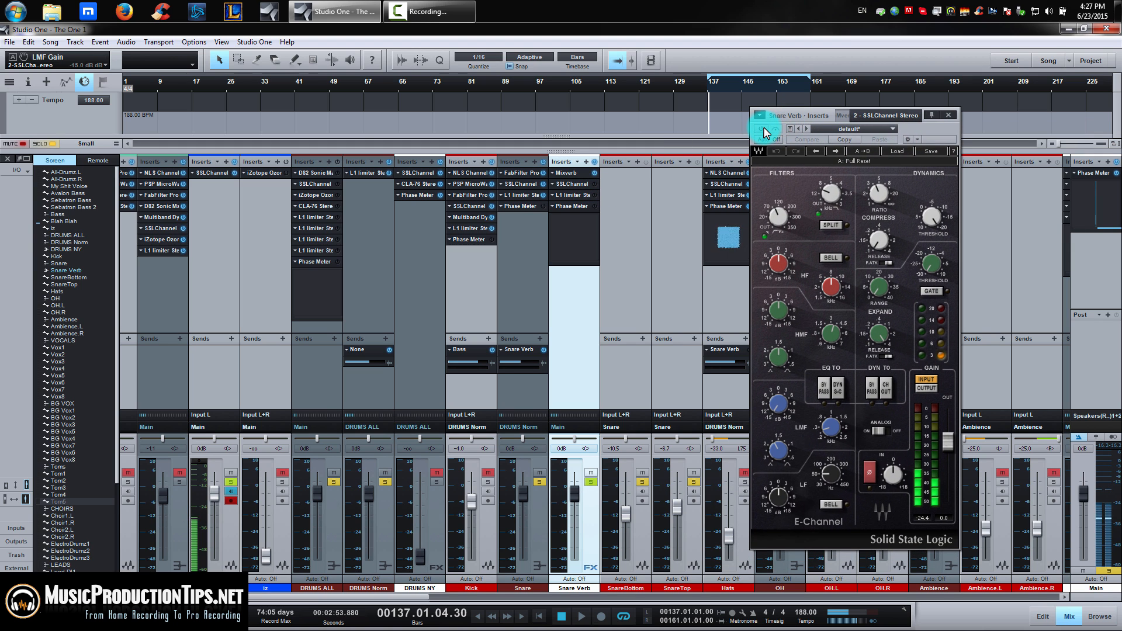
Step: Play the loop, activate the Snare Verb channel's SSLChannel during playback, and inspect the channel's L1 limiter before stopping
key("space")
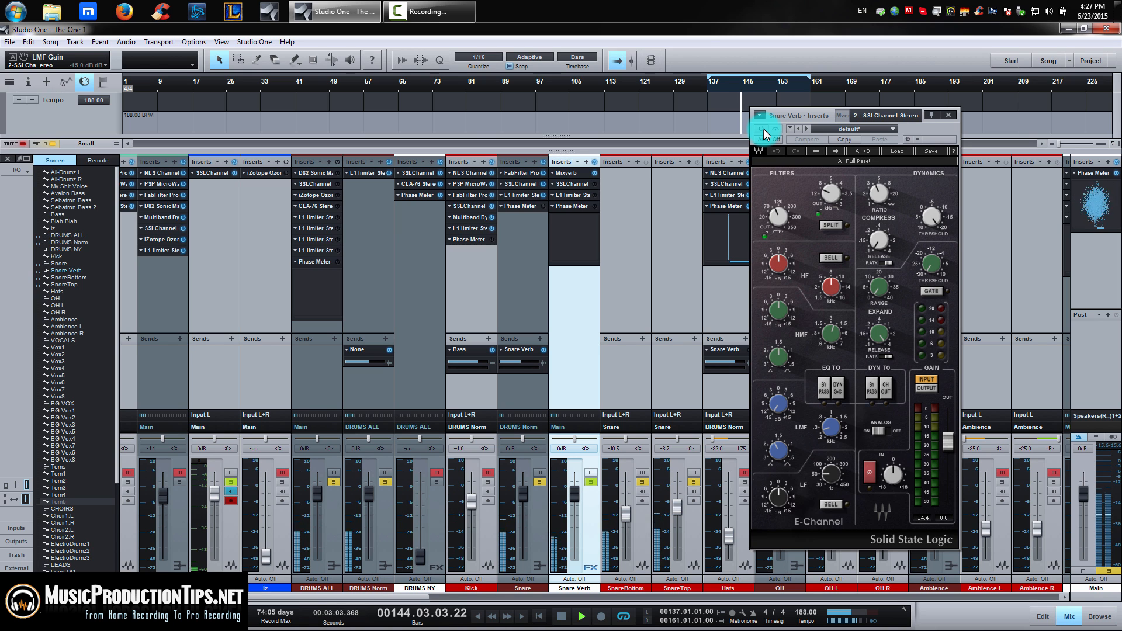
left_click(761, 128)
left_click(582, 195)
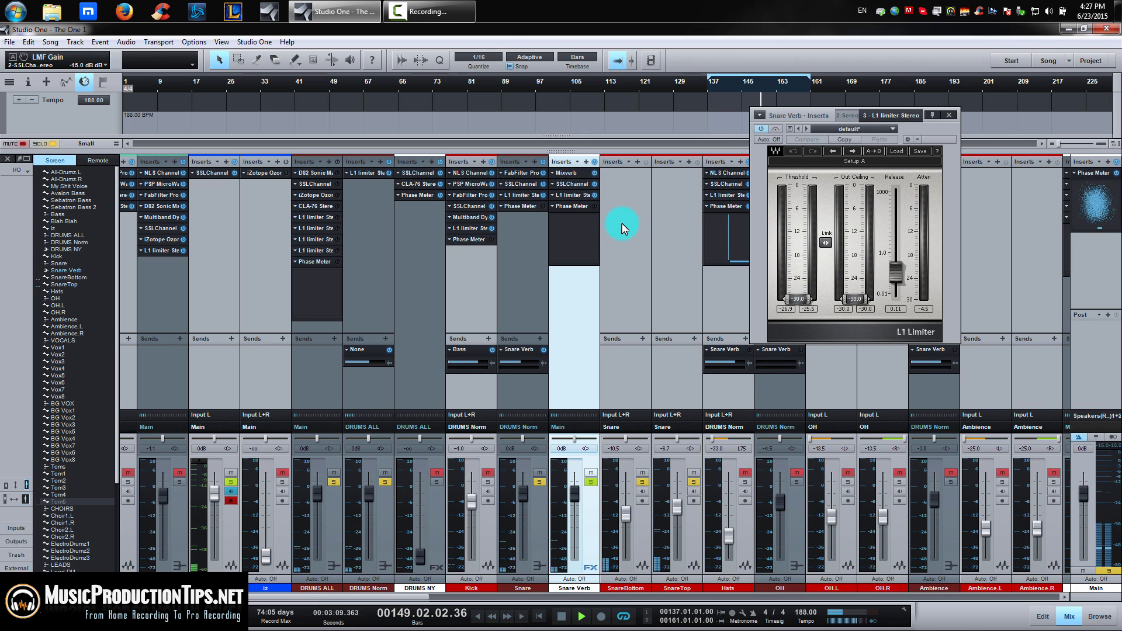
key("space")
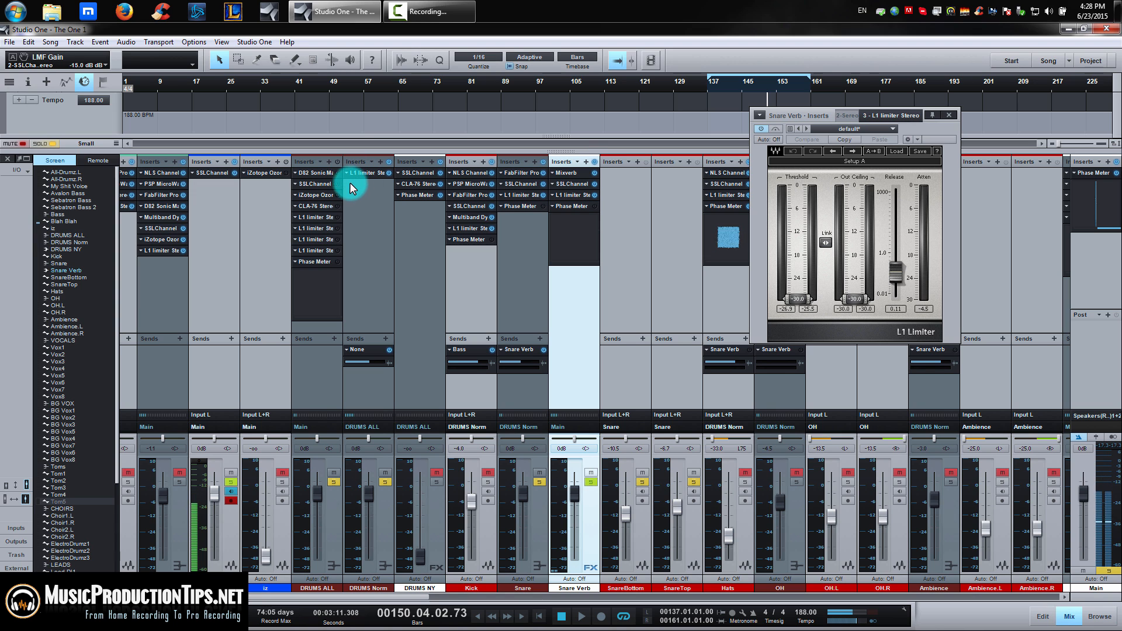
Step: Open iZotope Ozone 4 on the DRUMS ALL bus, dismiss its Preset Manager and show the Mastering Reverb module
left_click(322, 195)
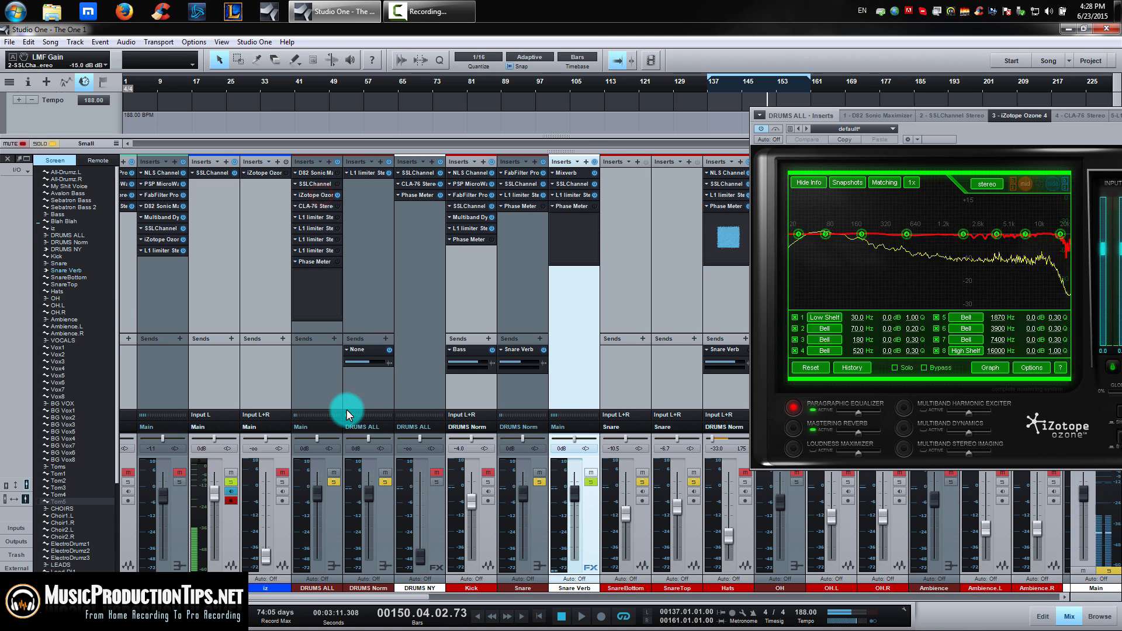
left_click(1045, 372)
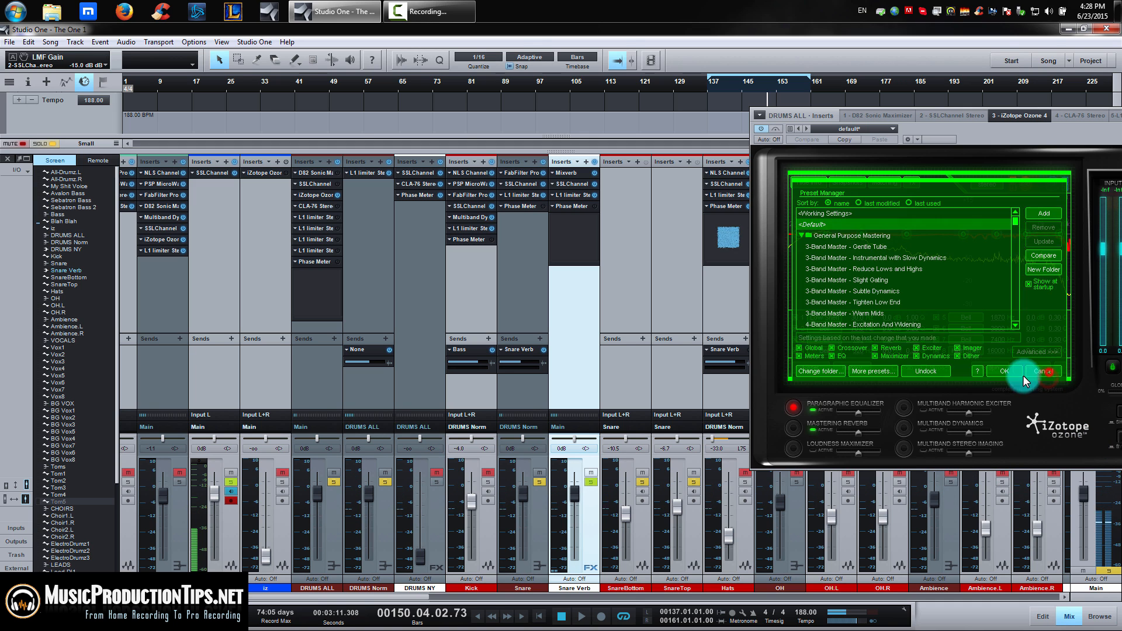
left_click(793, 427)
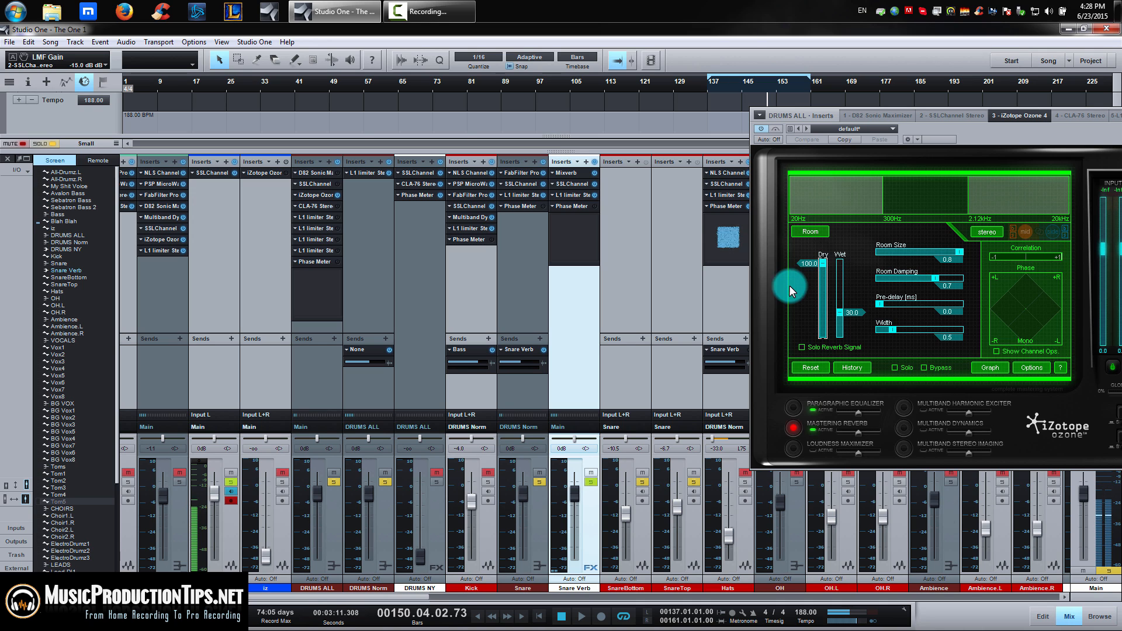
Step: Play the loop and compare the drums with iZotope Ozone 4 bypassed and active
key("space")
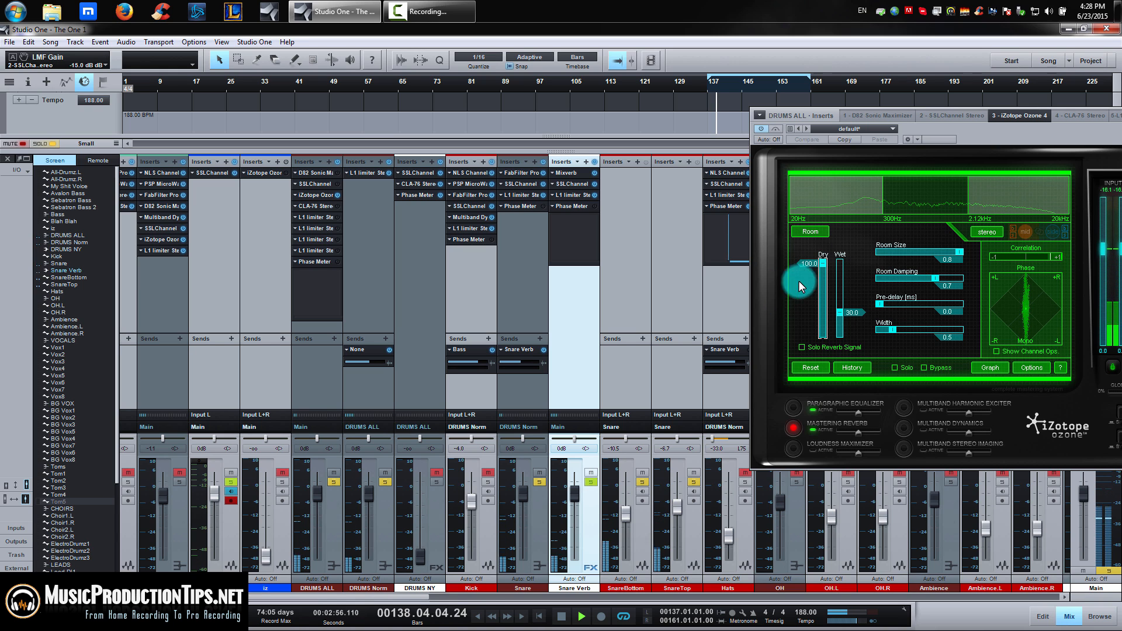
left_click(776, 129)
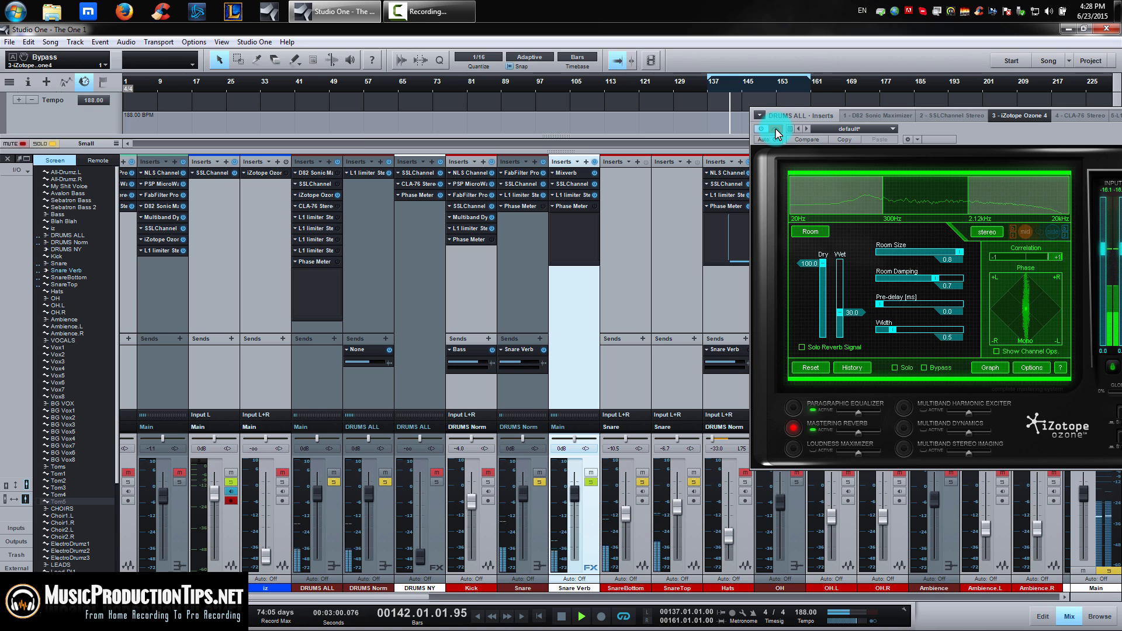
left_click(775, 128)
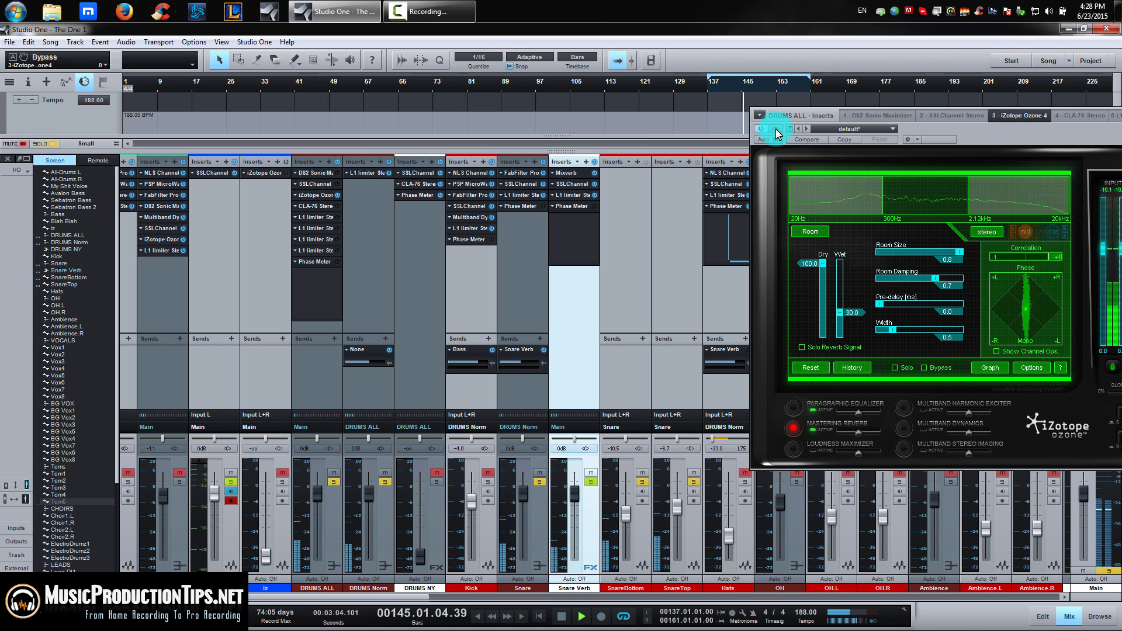
left_click(775, 128)
left_click(775, 128)
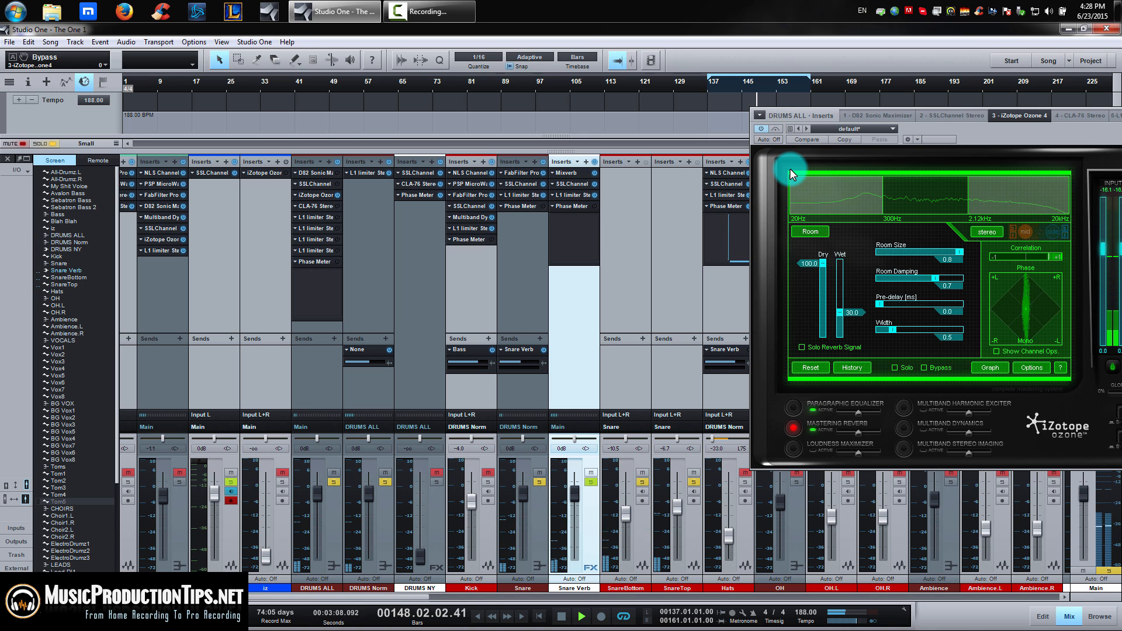
Step: Move the plug-in window aside, open the DRUMS ALL bus's D82 Sonic Maximizer, and activate it before resuming playback
left_click_drag(770, 112, 713, 111)
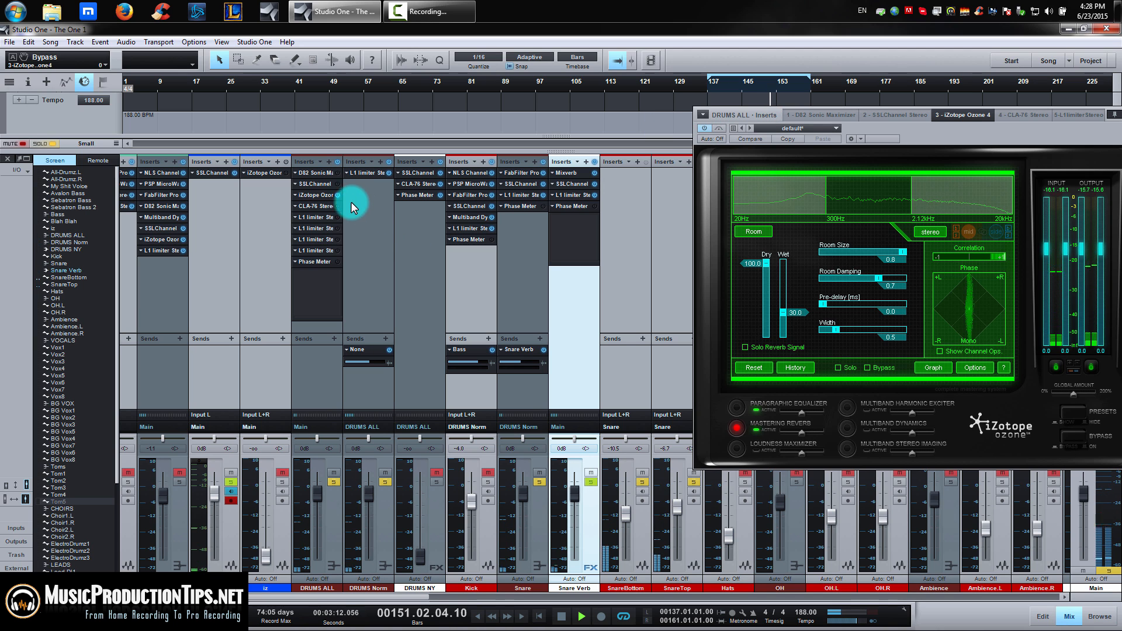
left_click(315, 173)
key("space")
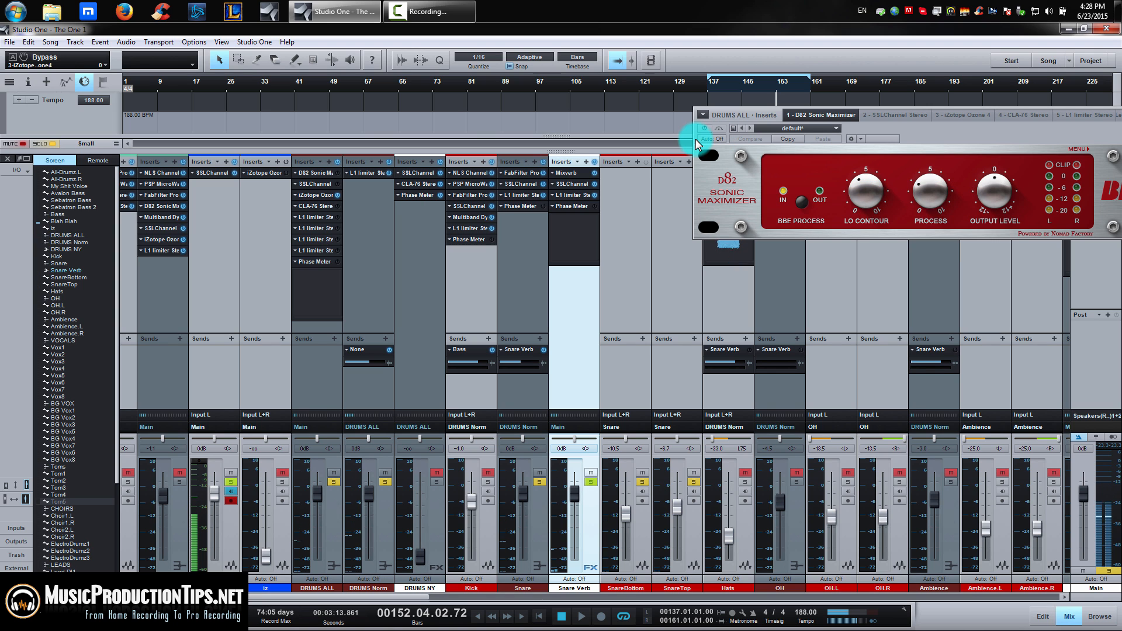
left_click(706, 127)
key("space")
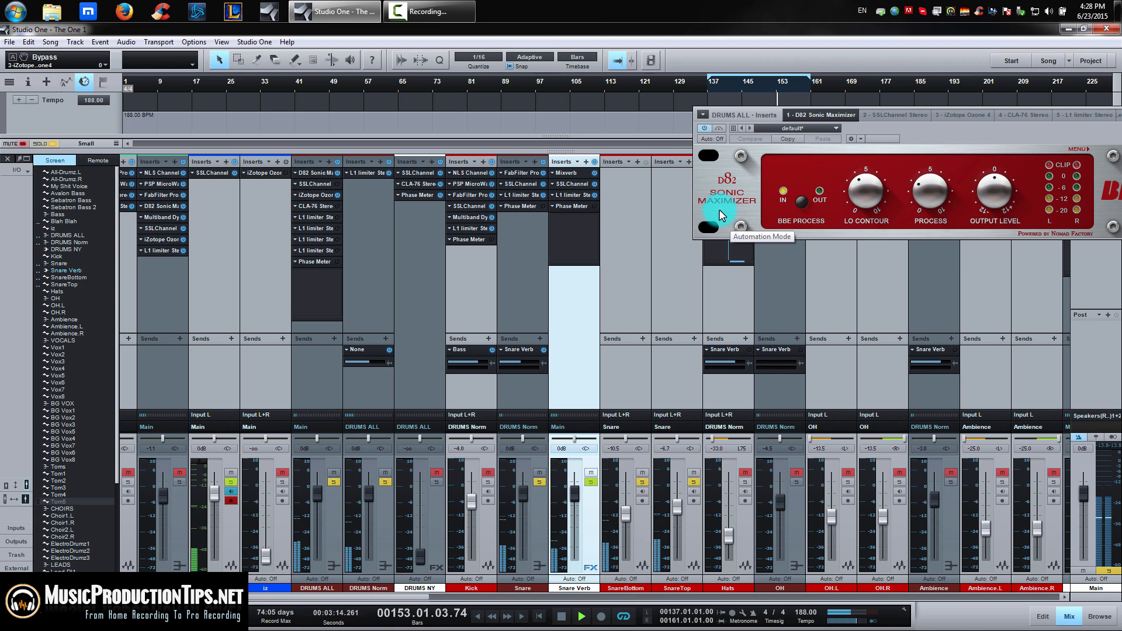
Step: Open the DRUMS ALL bus's SSLChannel, activate it while the loop plays and view its settings
left_click(327, 185)
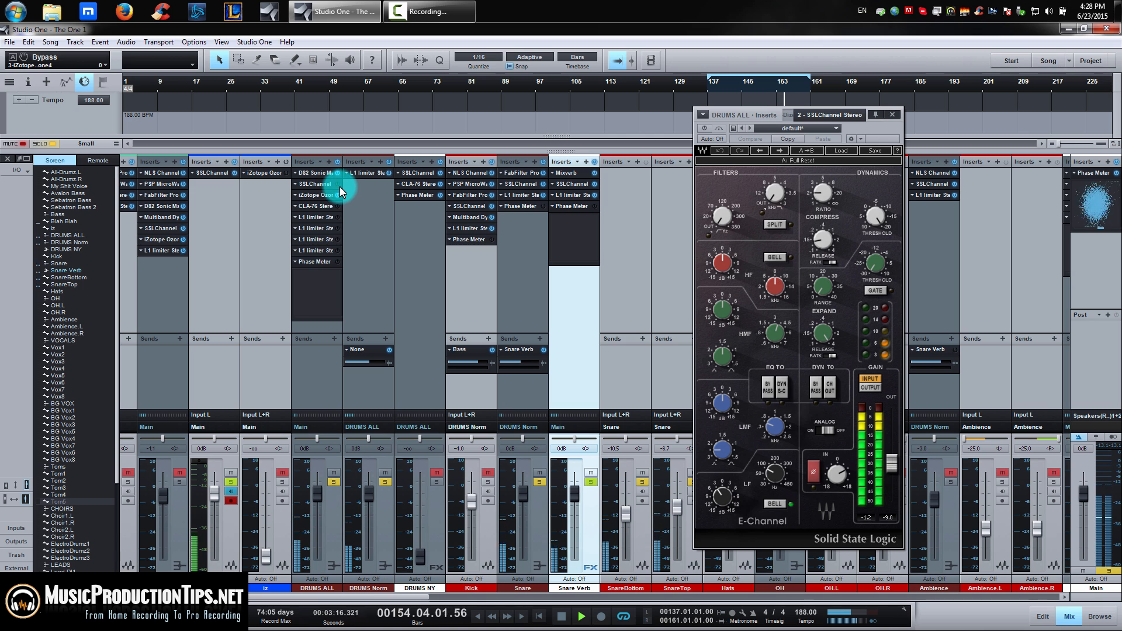
key("space")
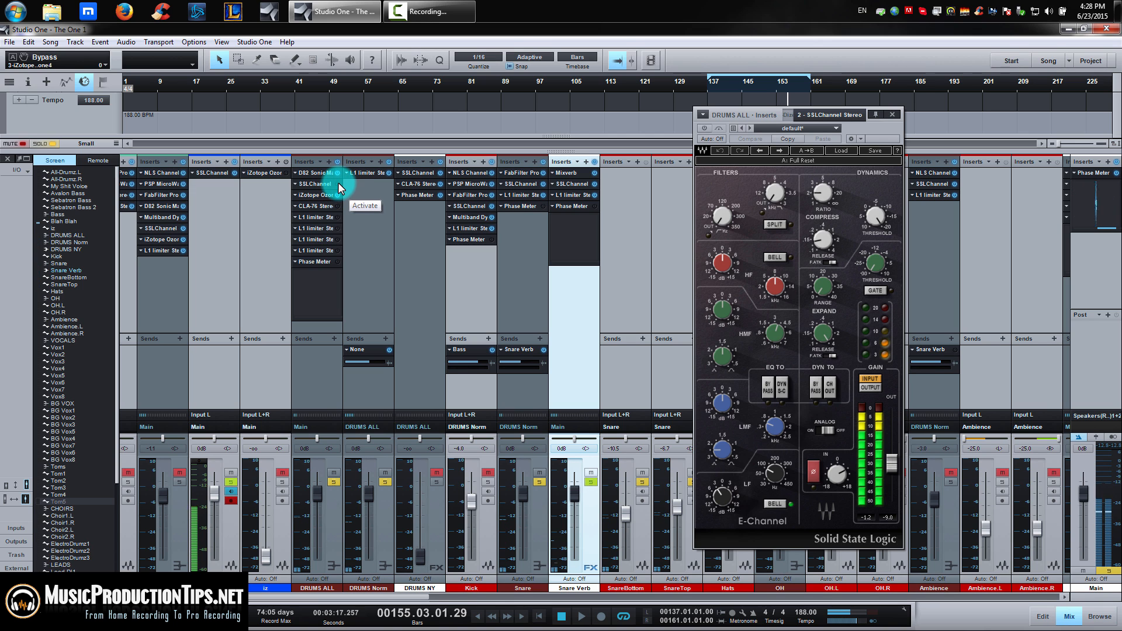
key("space")
left_click(338, 183)
left_click(337, 184)
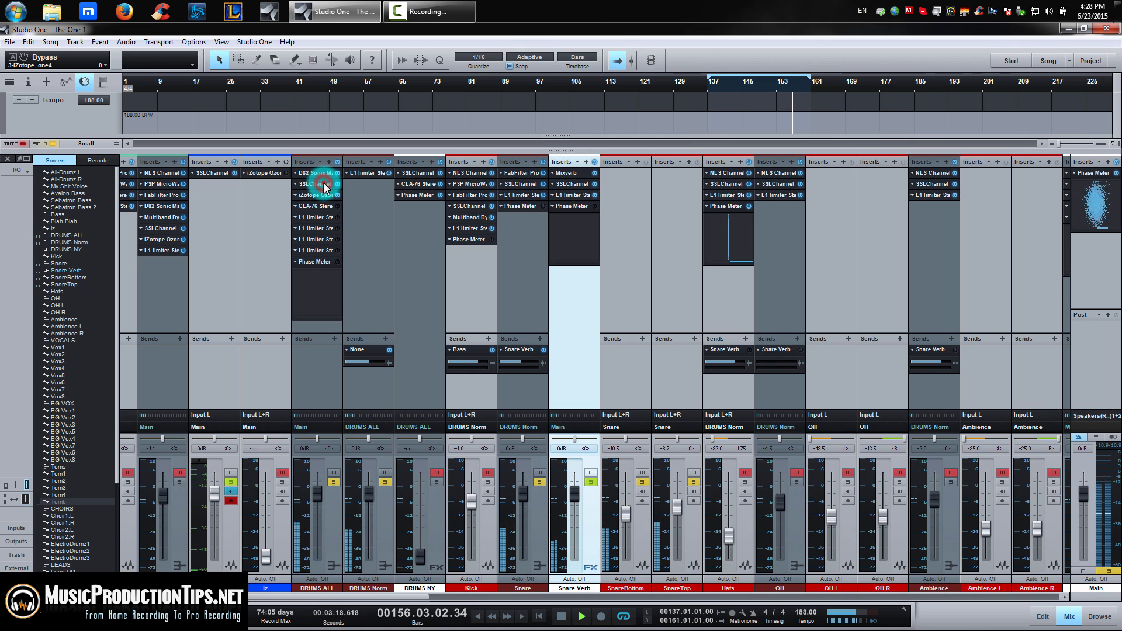
left_click(871, 243)
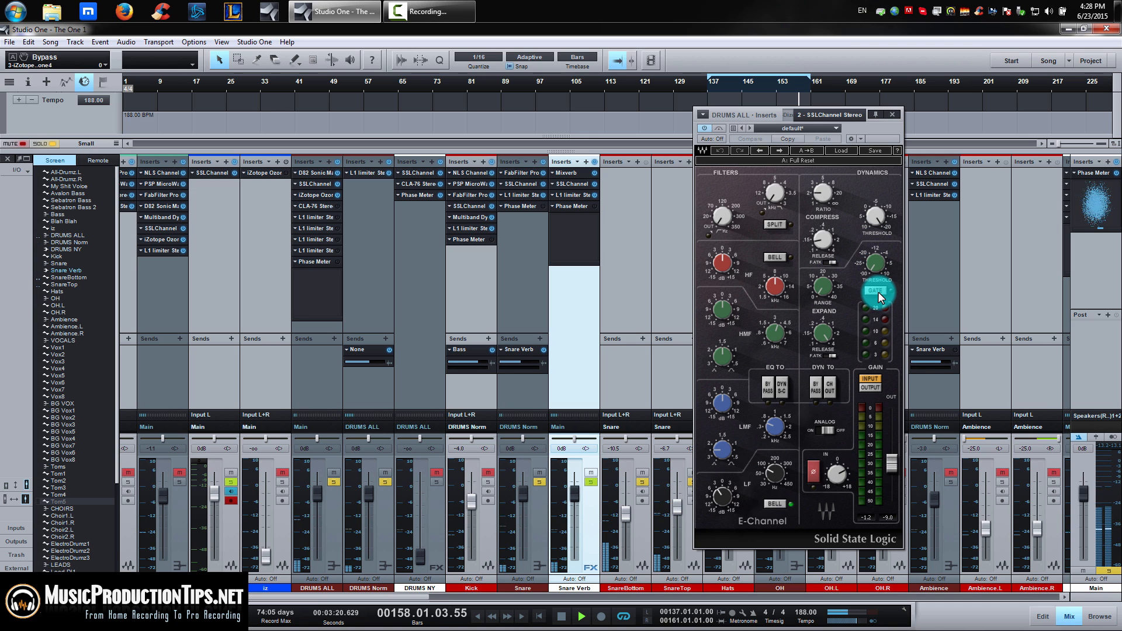
Step: Open and activate the DRUMS ALL bus's CLA-76 compressor, listen to the loop and stop playback
left_click(321, 206)
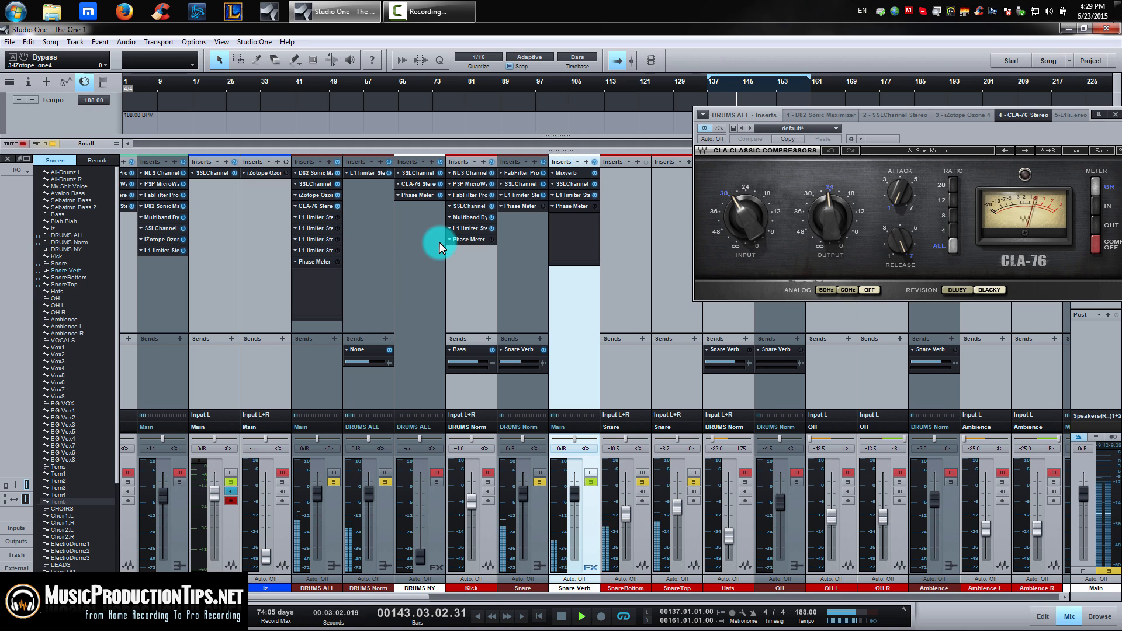
key("space")
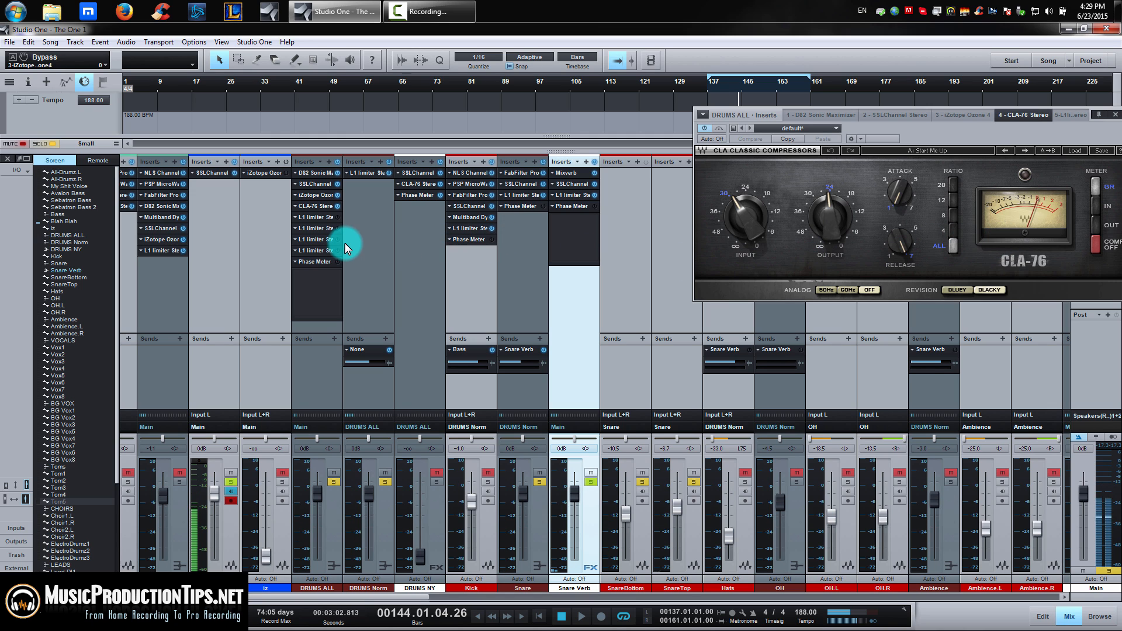
Step: Return from the Snare channel to the DRUMS ALL bus and activate its four L1 limiters and Phase Meter
left_click(525, 236)
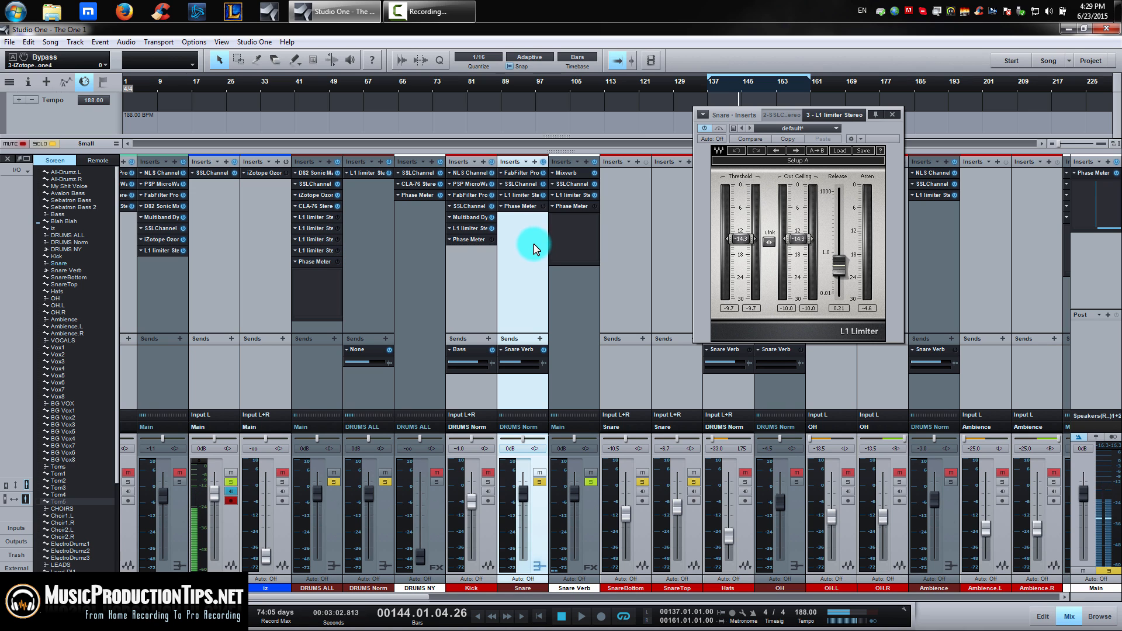
left_click(337, 225)
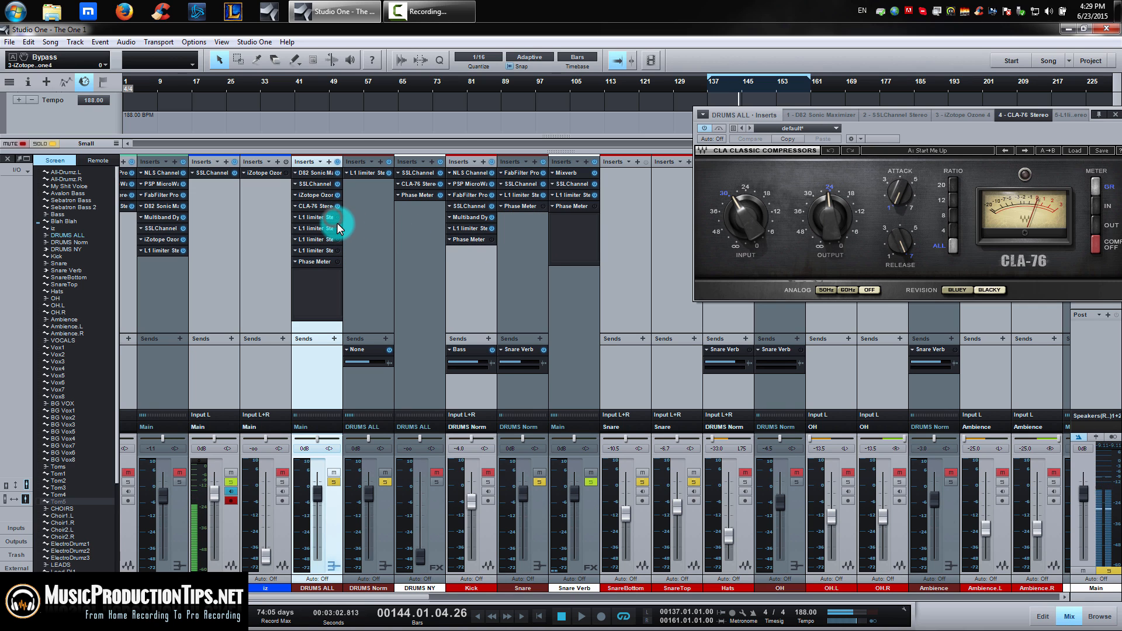
left_click(337, 218)
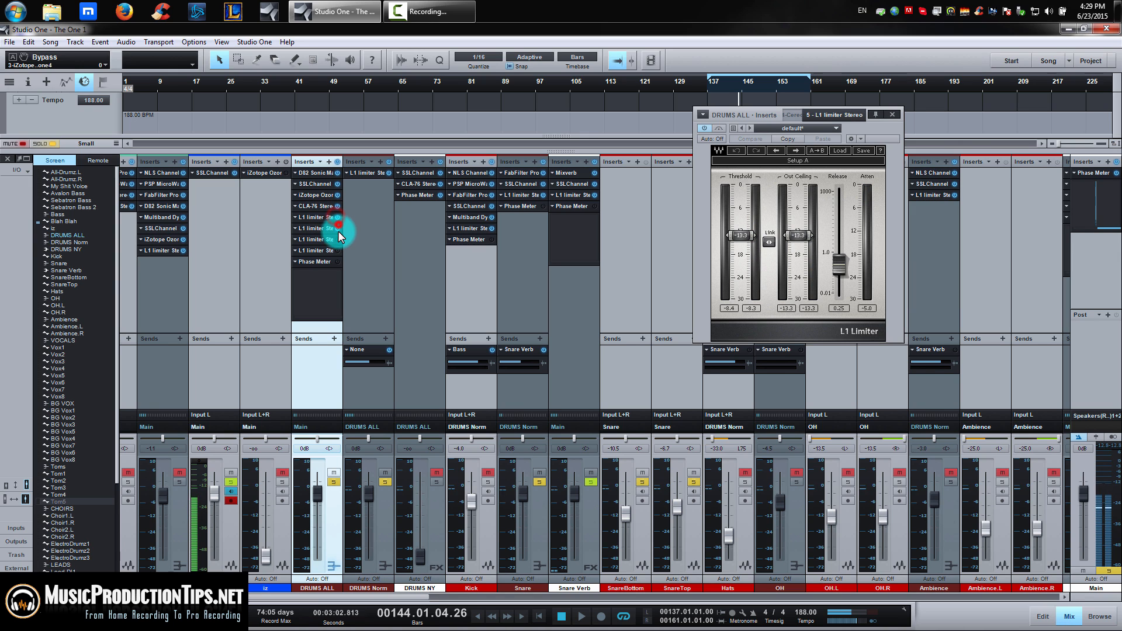
left_click(339, 227)
left_click(336, 249)
left_click(336, 238)
left_click(338, 262)
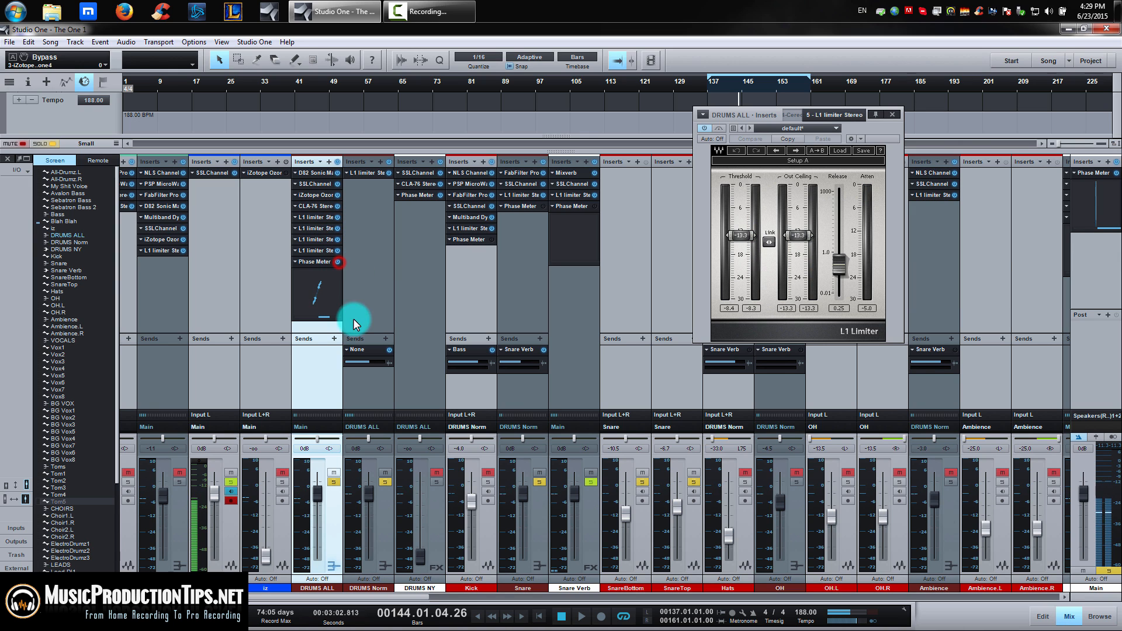
Step: Play the loop through the fully activated DRUMS ALL chain and close the L1 limiter window
left_click(333, 482)
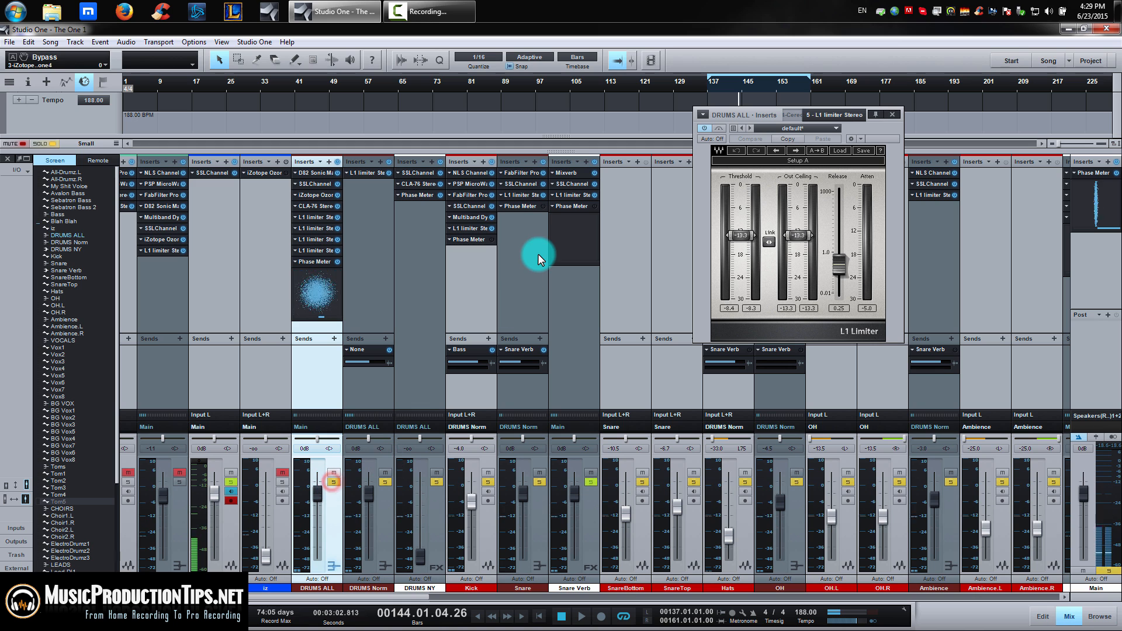
key("space")
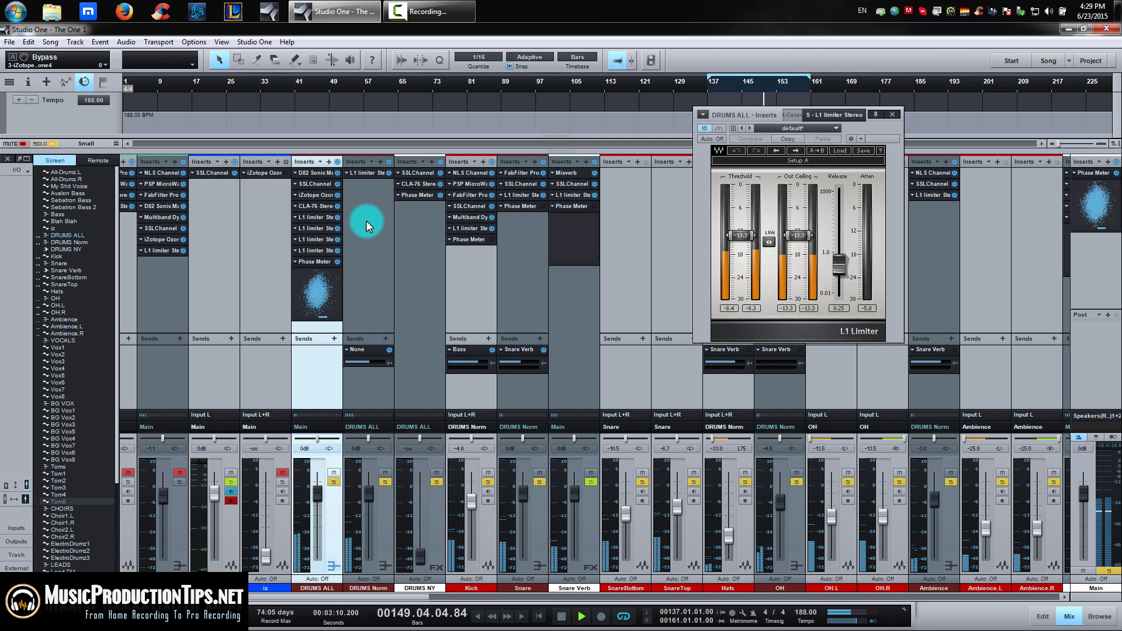
left_click(322, 218)
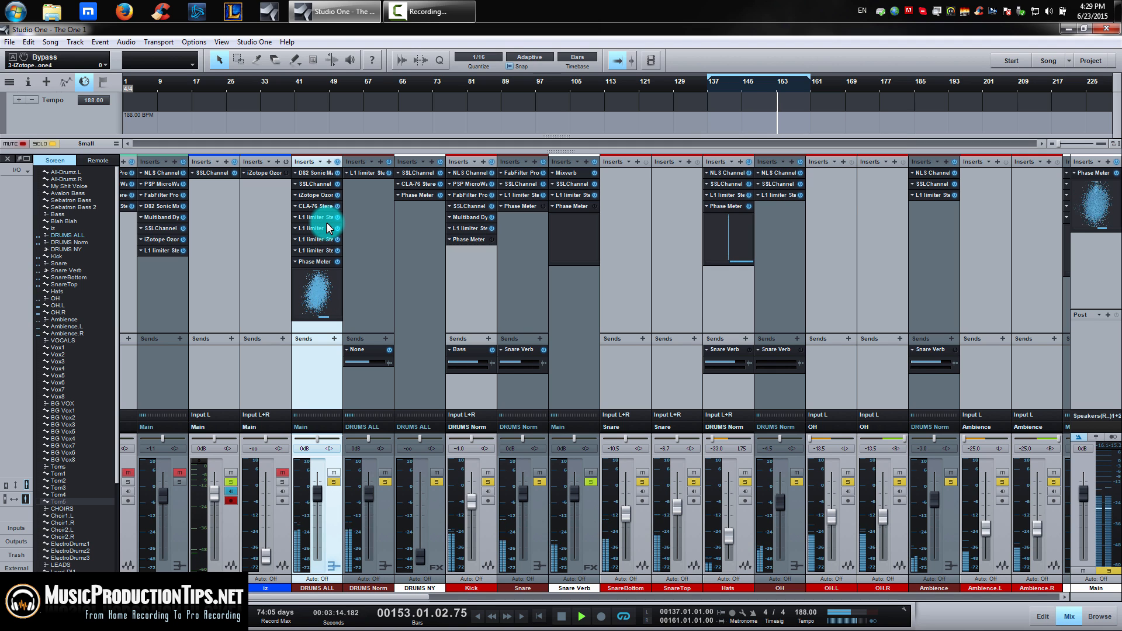
Step: Open the DRUMS ALL bus's first two L1 limiters to view their settings while the loop plays, and stop playback
left_click(325, 220)
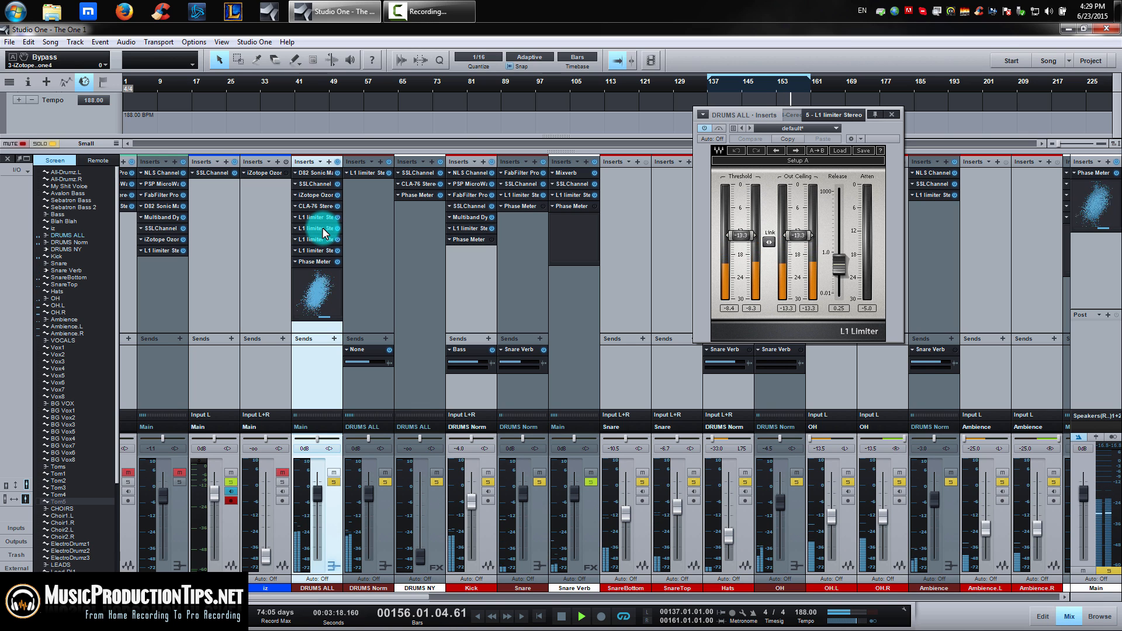
left_click(323, 229)
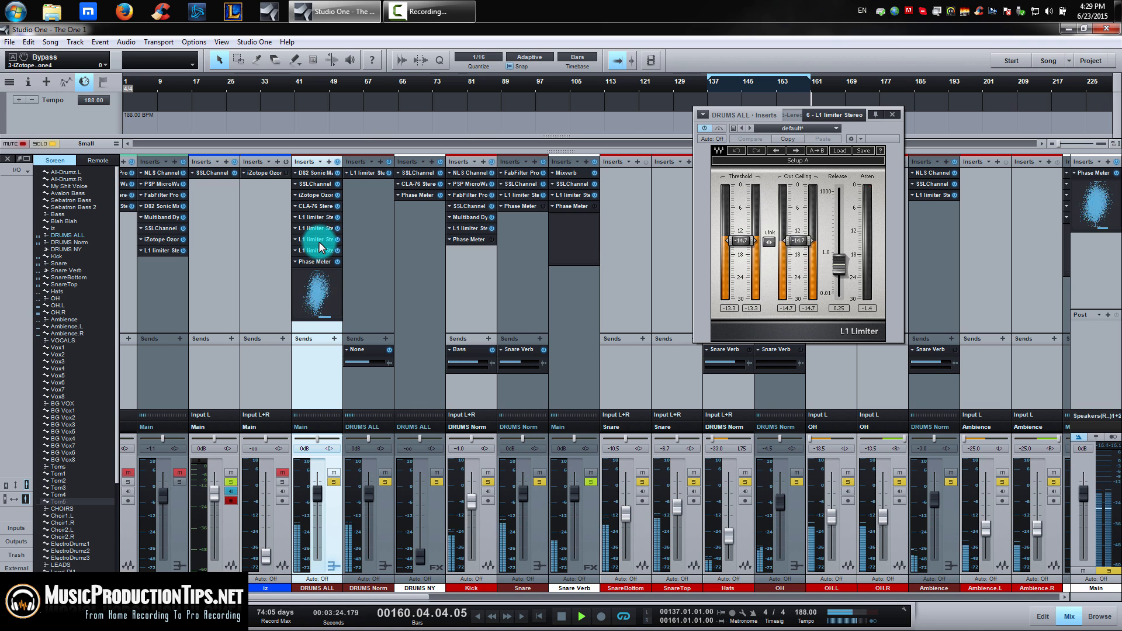
key("space")
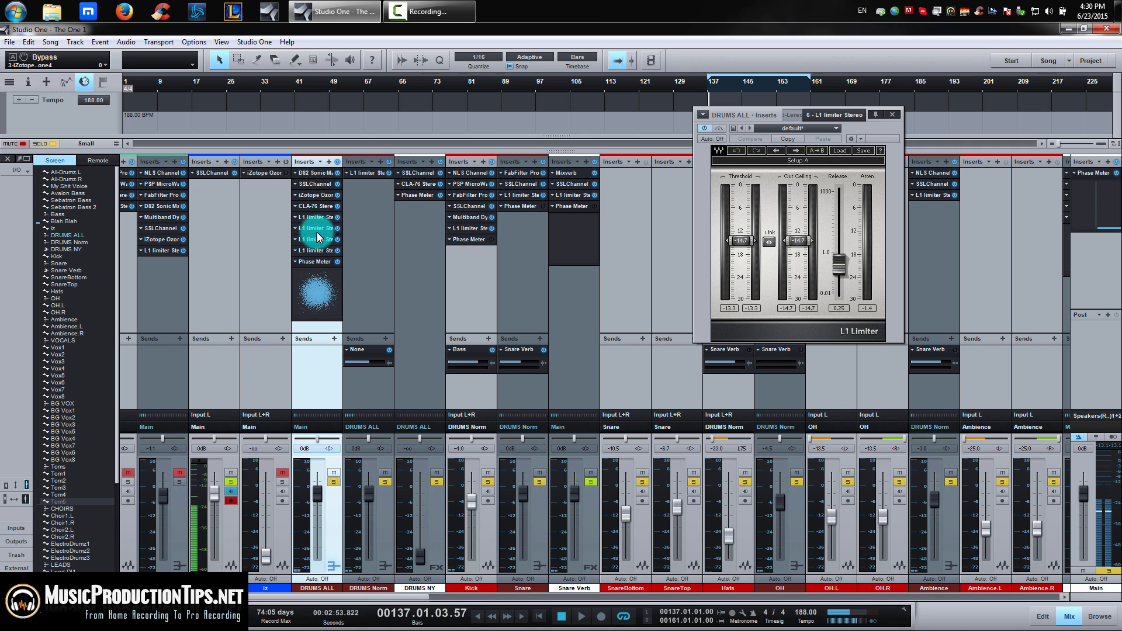
Step: Bypass all Snare and DRUMS ALL inserts, mute the Snare Verb send, and solo SnareBottom for dry playback
left_click(526, 257)
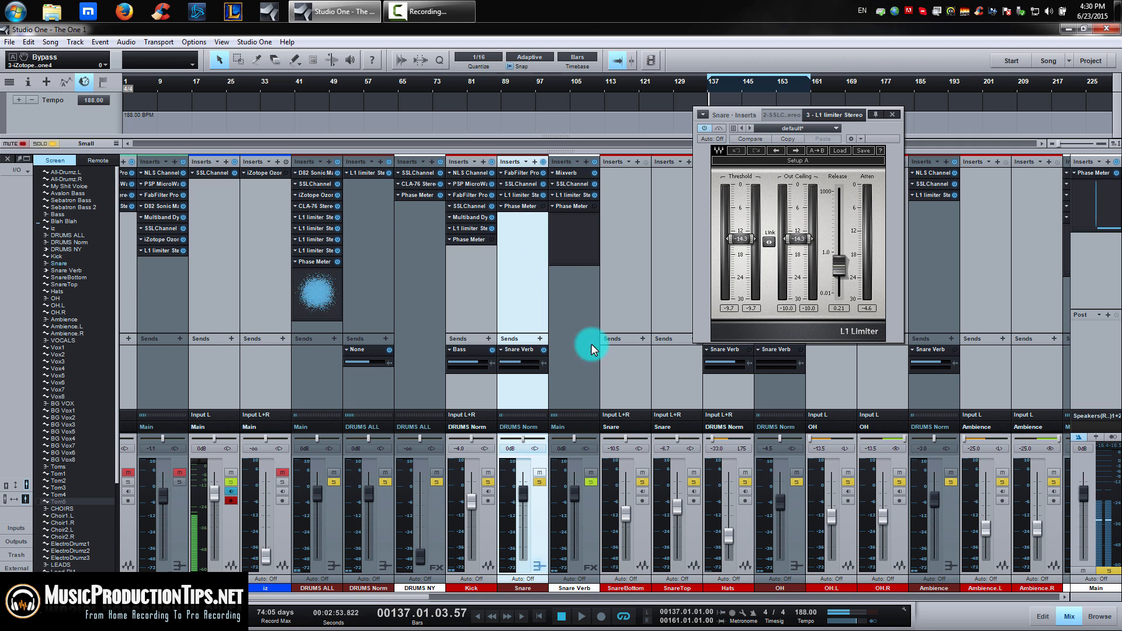
left_click(544, 162)
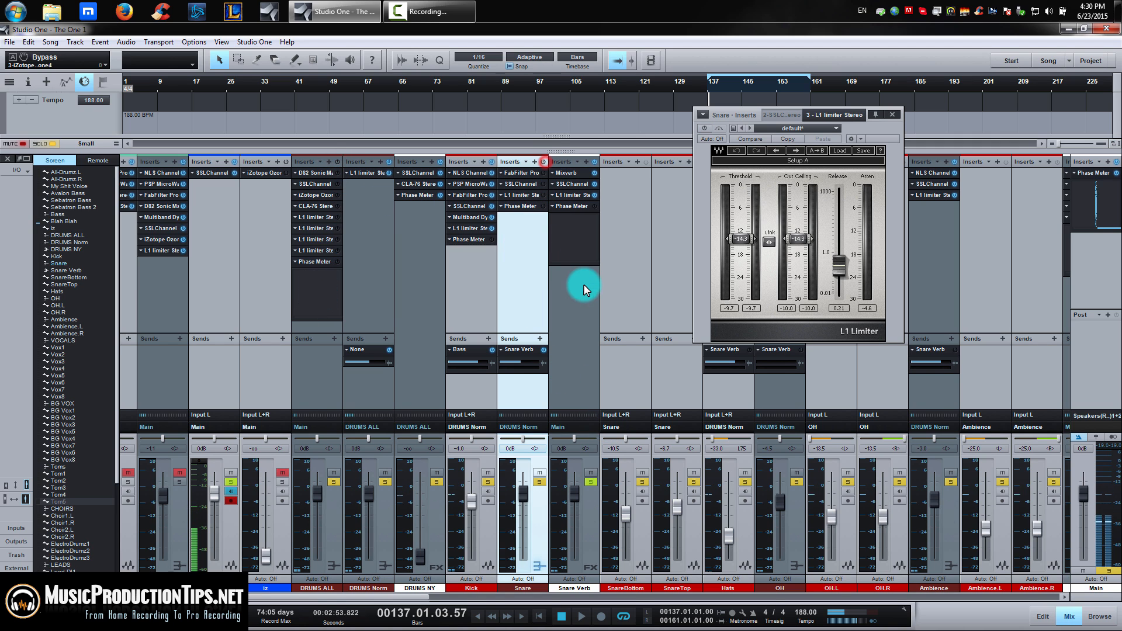
left_click(642, 481)
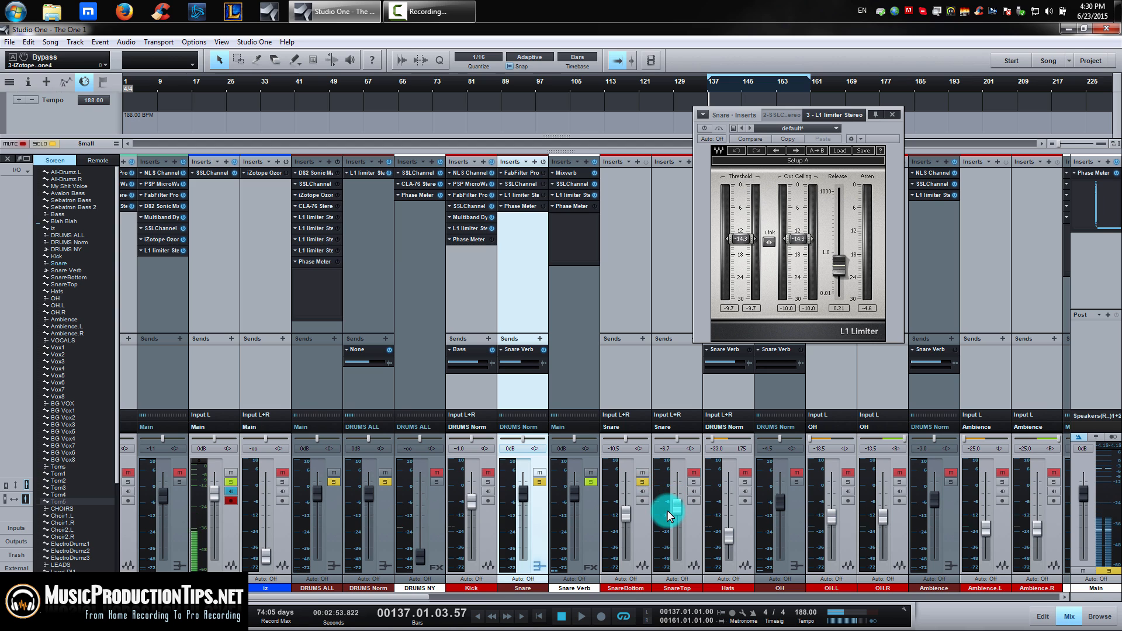
left_click(630, 528)
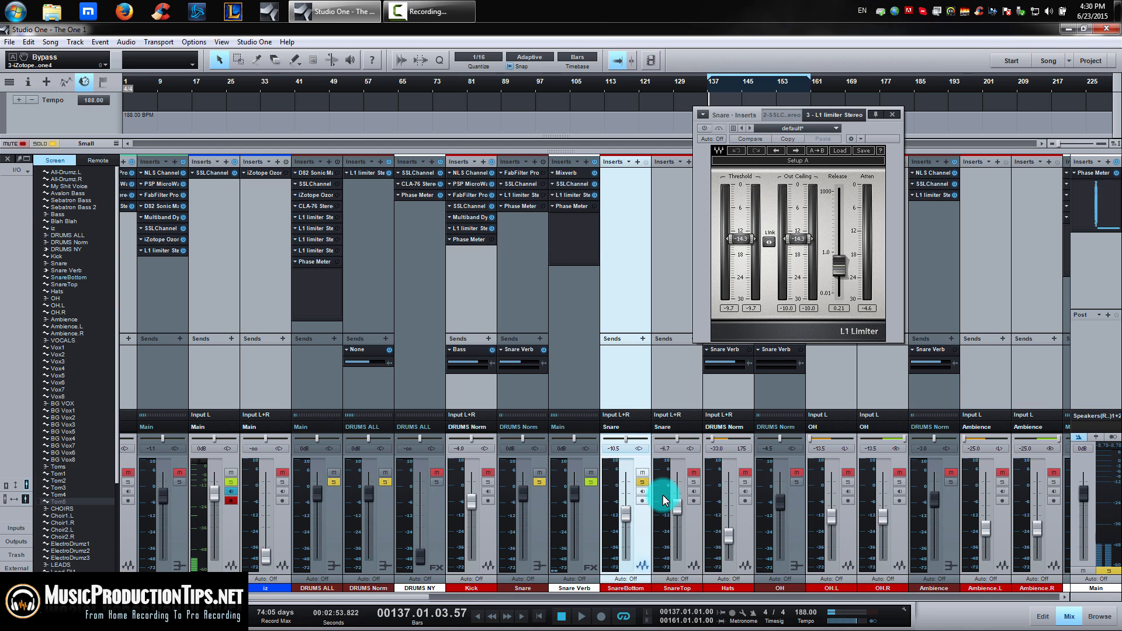
left_click(732, 62)
left_click(643, 482)
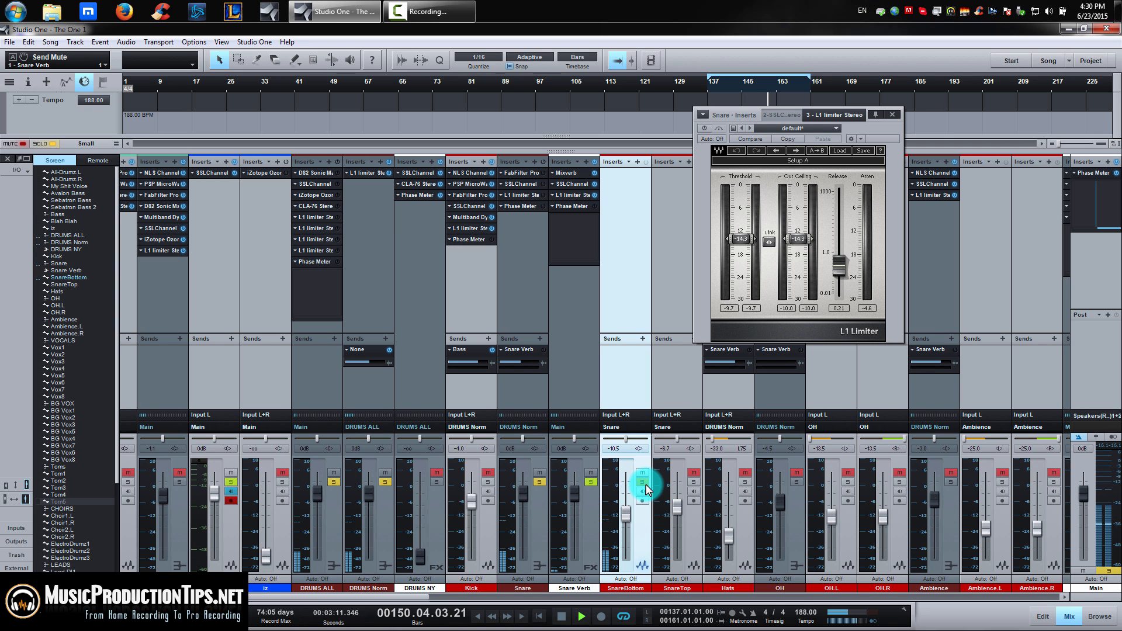
Step: Solo SnareTop alone and switch back to SnareBottom alone to compare the dry microphones, and stop playback
left_click(694, 483, "alt")
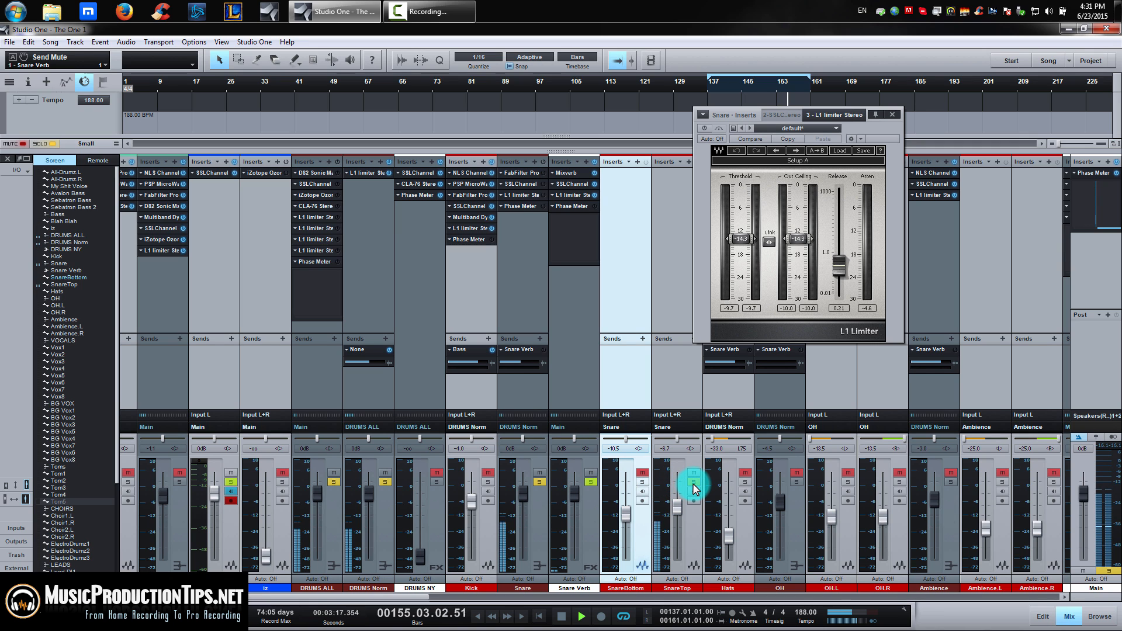
left_click(642, 483)
left_click(643, 484)
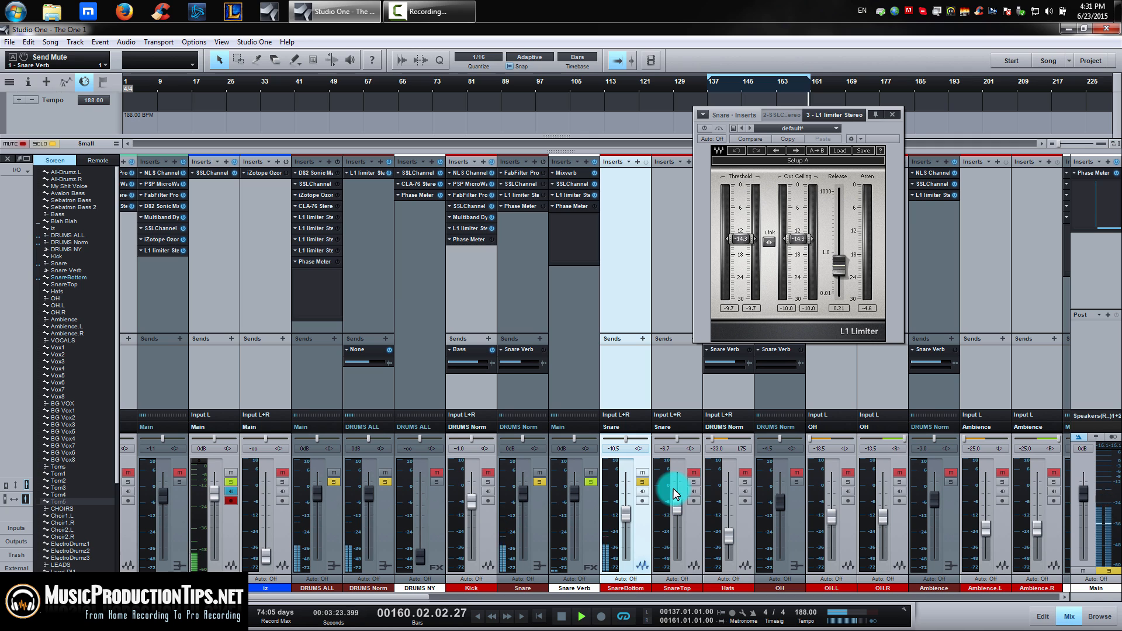
key("space")
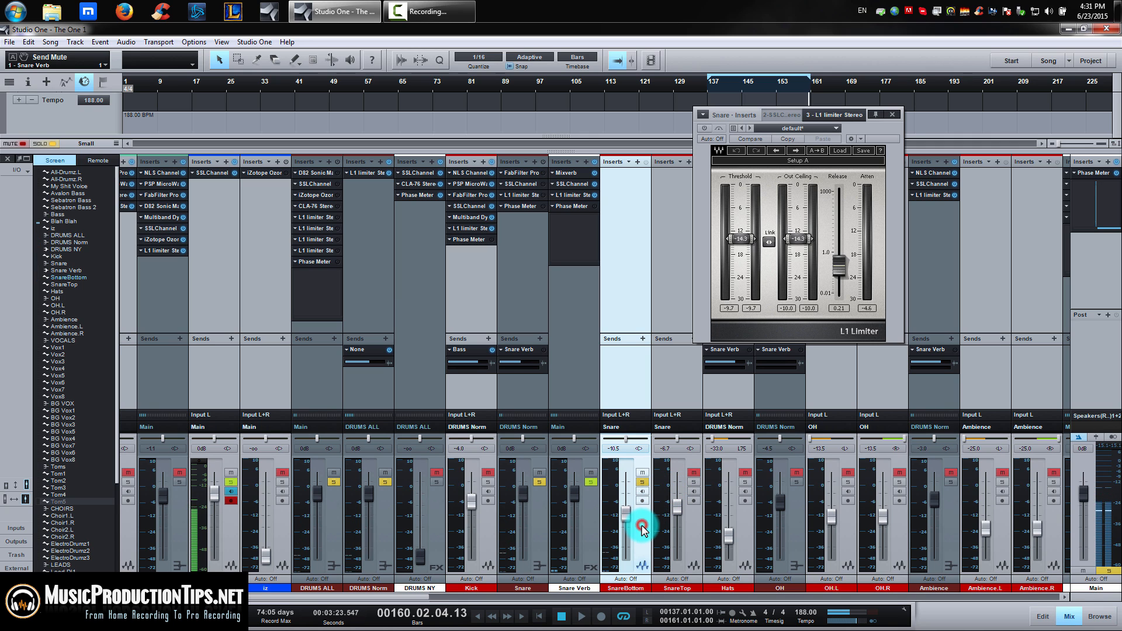
Step: Solo SnareTop together with SnareBottom and play the loop with both dry microphones
left_click(700, 531)
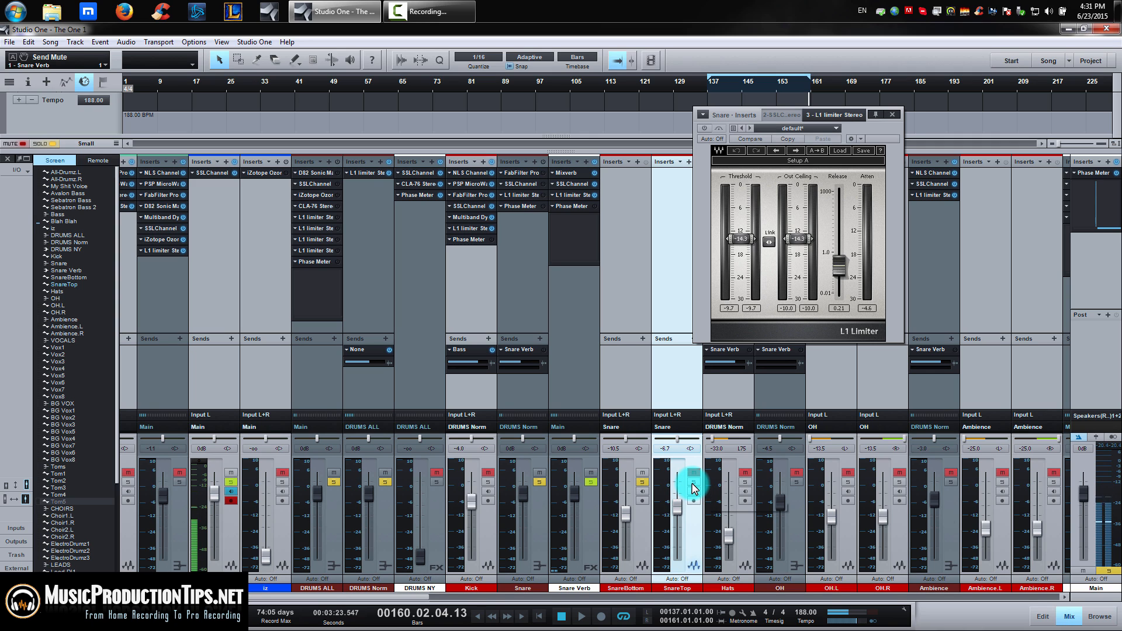
key("space")
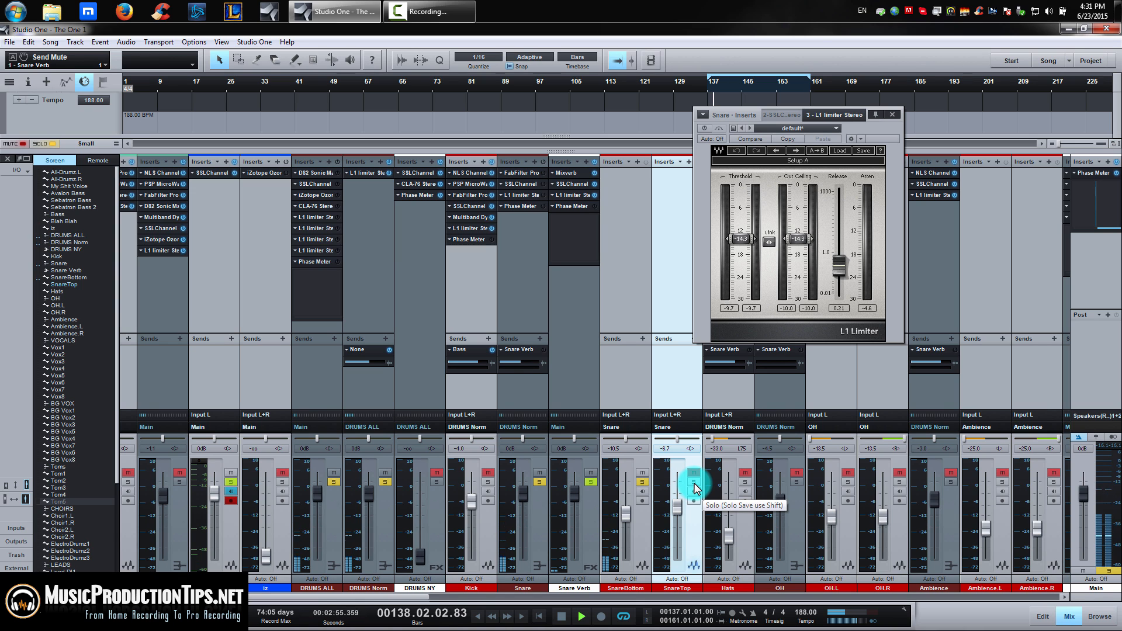
key("space")
left_click(694, 483)
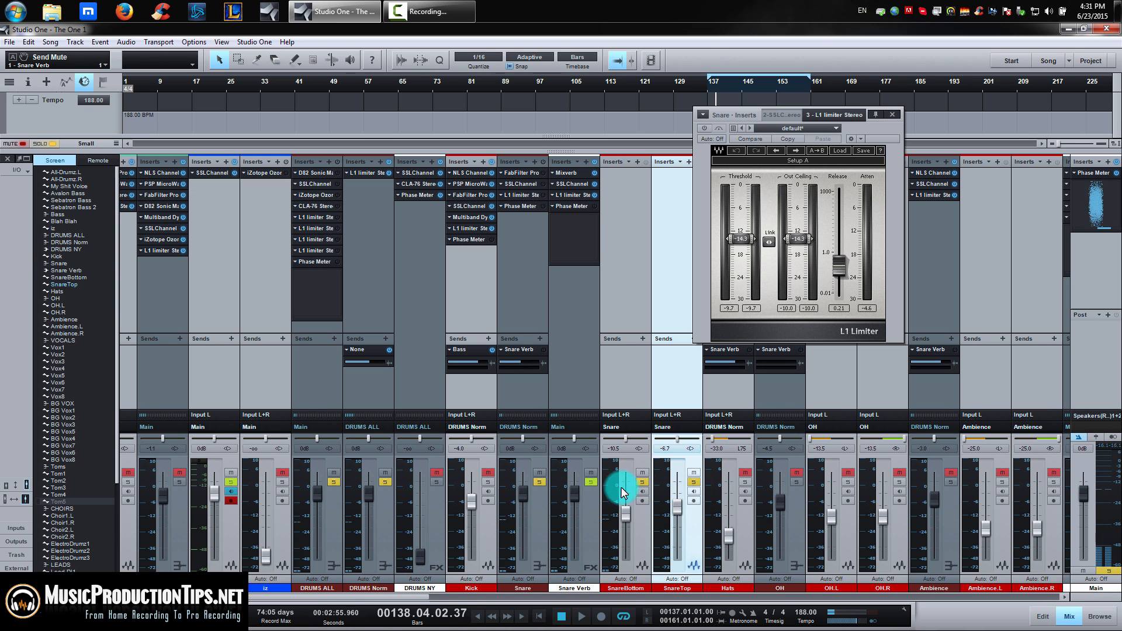
left_click(539, 482)
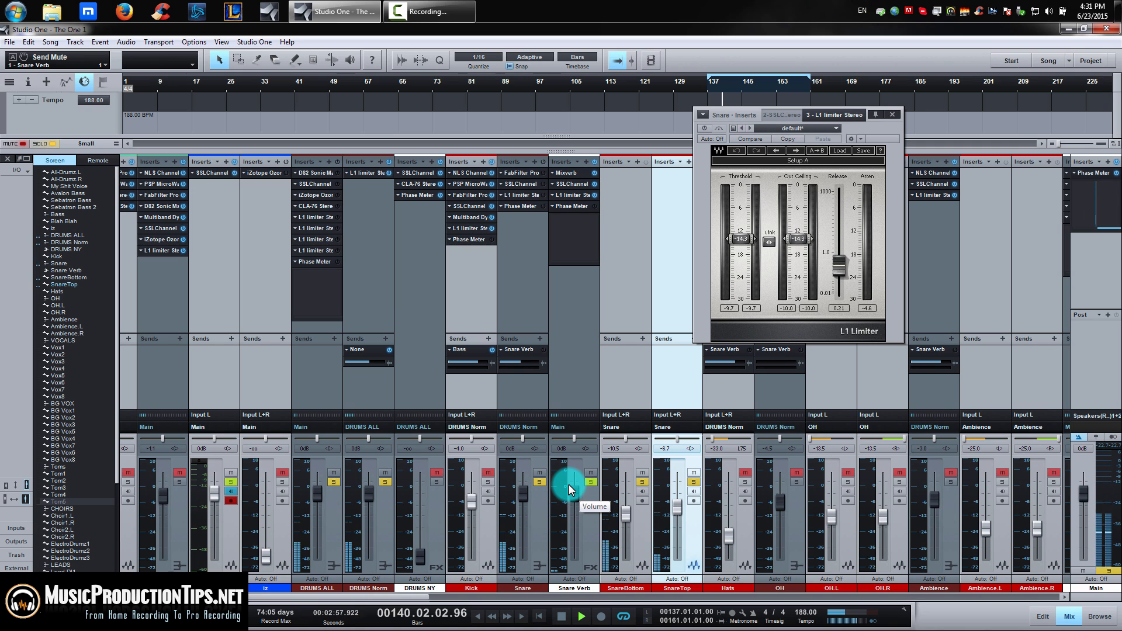
Step: Listen to SnareTop alone, SnareBottom alone and both microphones combined by switching their solos during playback
left_click(643, 483)
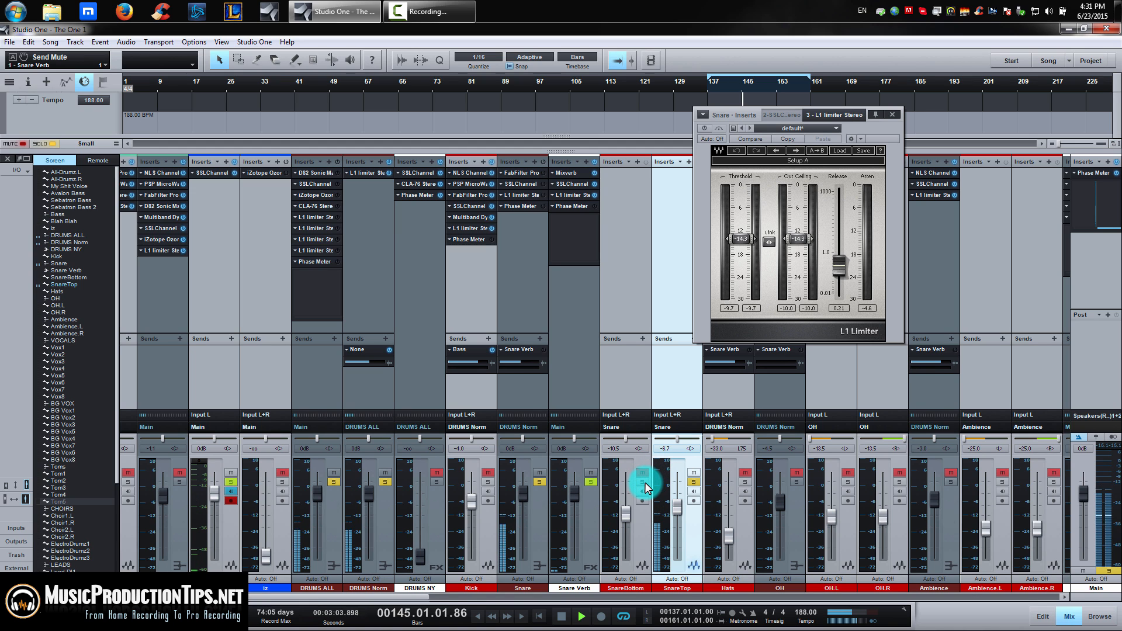
left_click(693, 482)
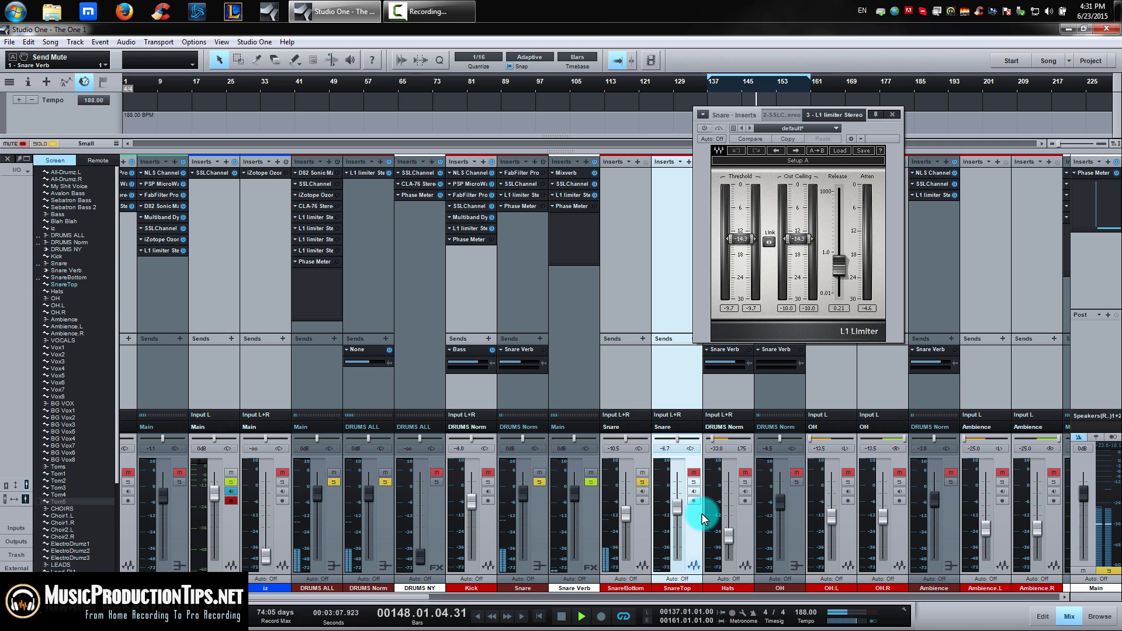
left_click(539, 483)
left_click(539, 483)
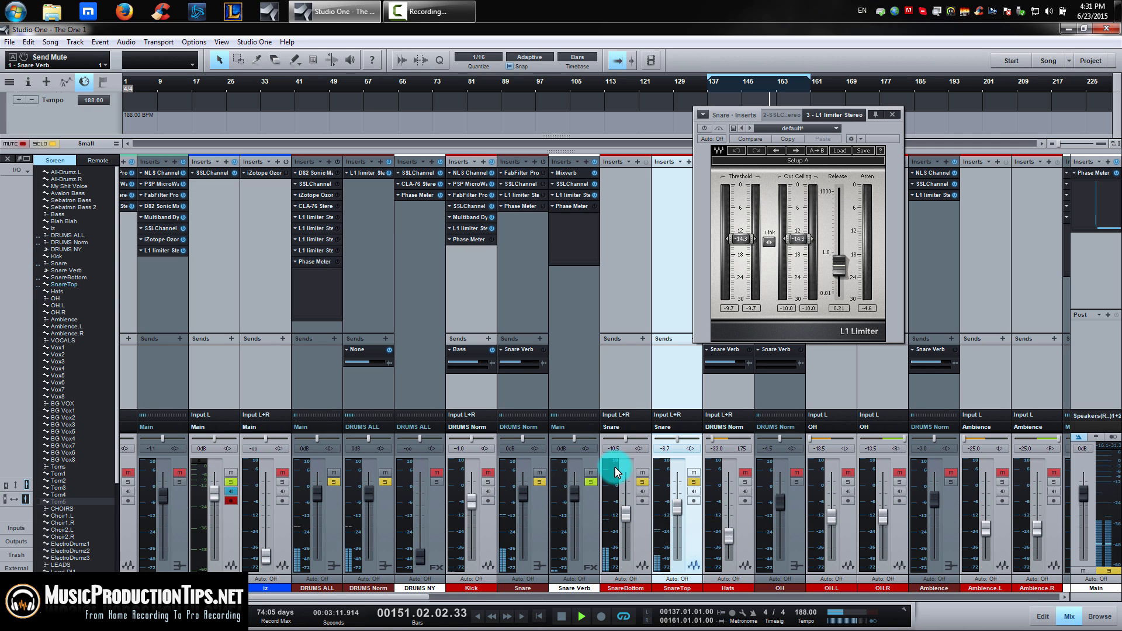
Step: Reactivate the Snare channel's inserts, its Snare Verb send and all DRUMS ALL inserts while the loop plays
left_click(543, 160)
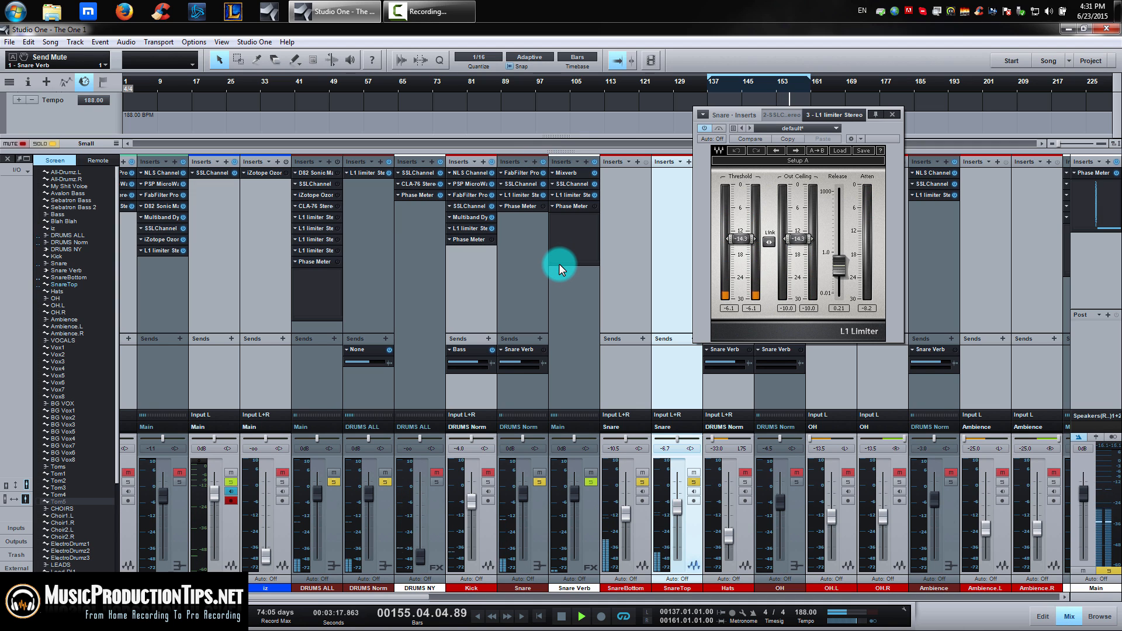
left_click(541, 349)
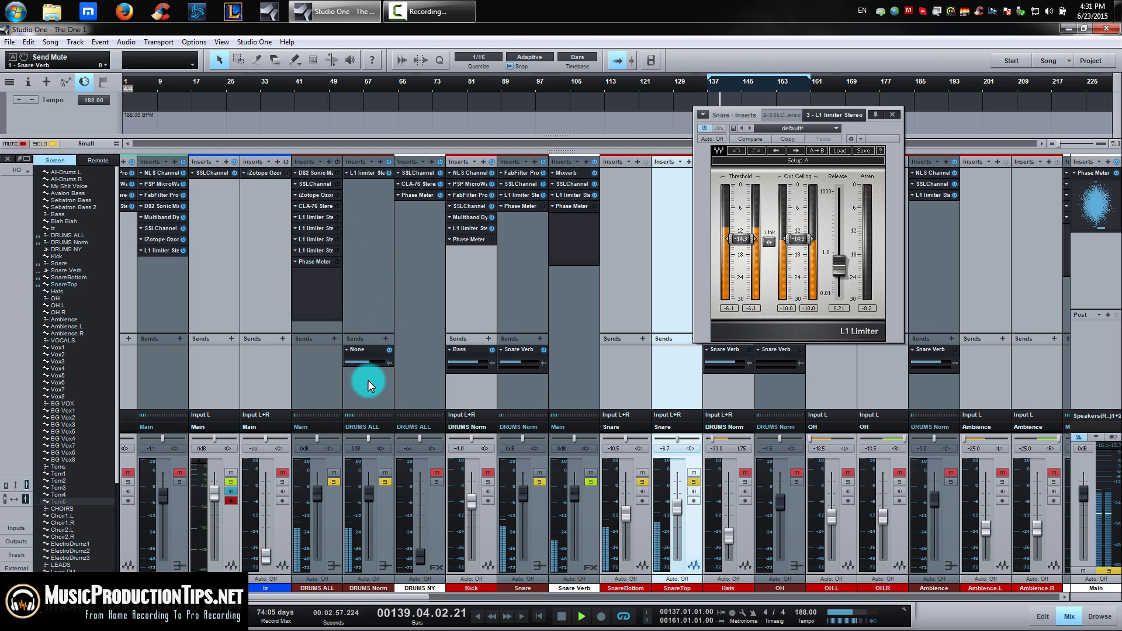
left_click(338, 161)
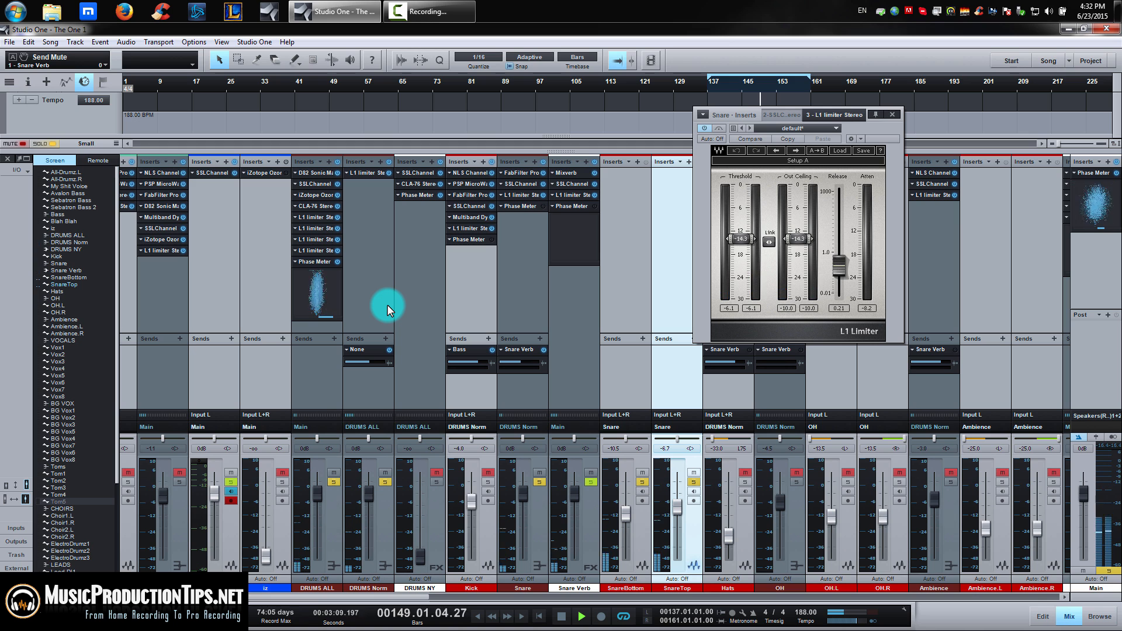
Step: Solo the whole drum kit through the DRUMS ALL bus, listen to it and stop playback
left_click(487, 472)
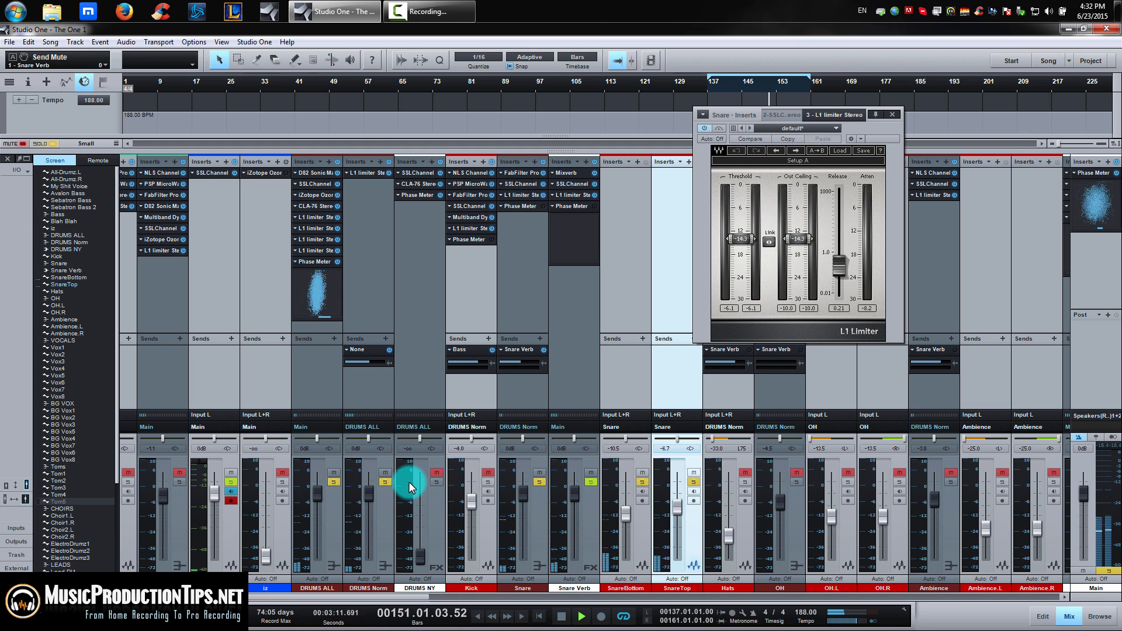
left_click(337, 481)
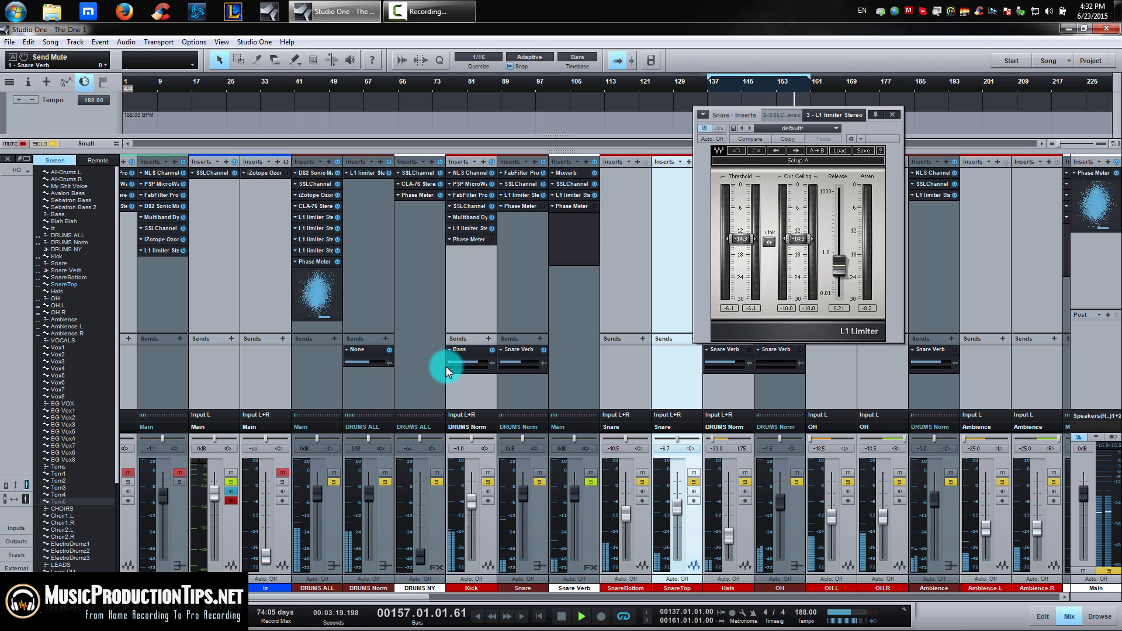
key("space")
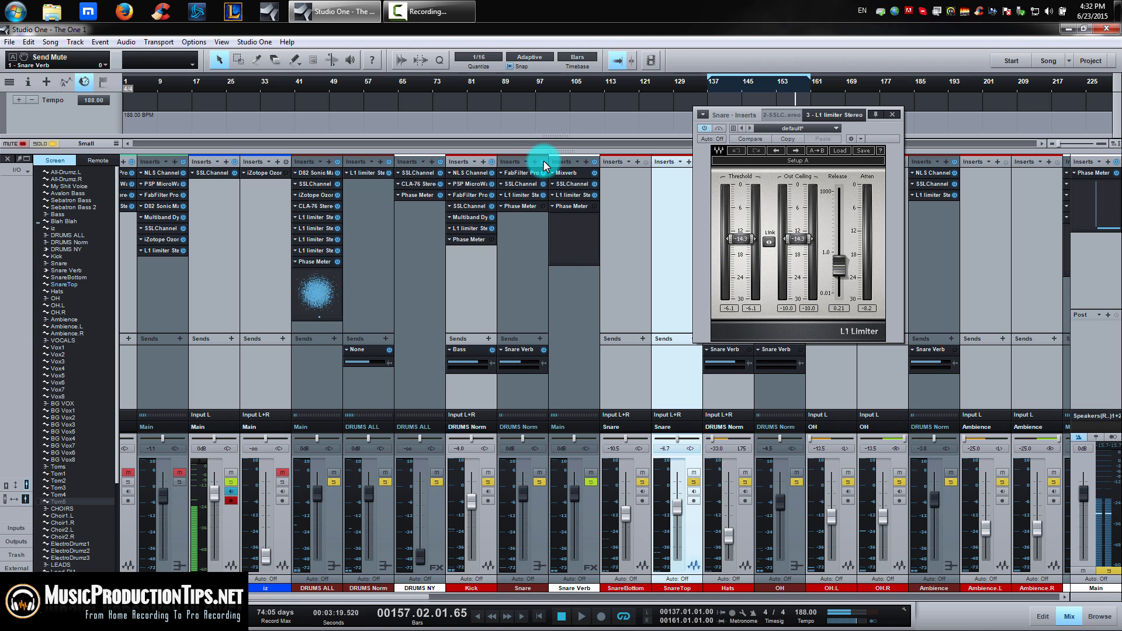
Step: Compare the drum kit with the Snare inserts and Snare Verb send bypassed and reactivated, and stop playback
key("space")
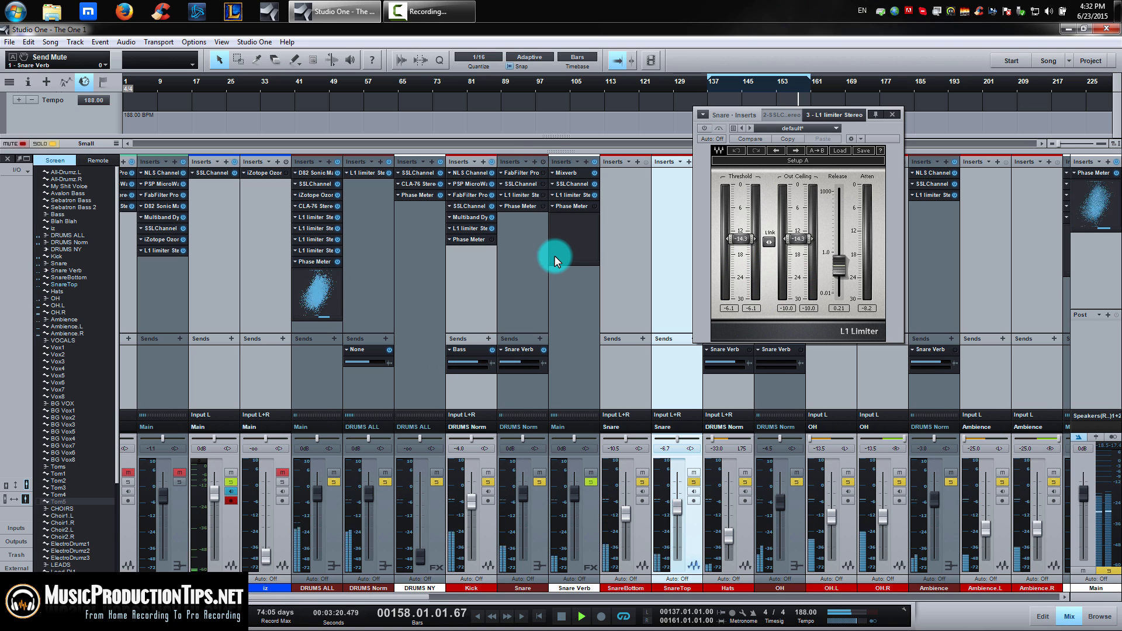
left_click(544, 349)
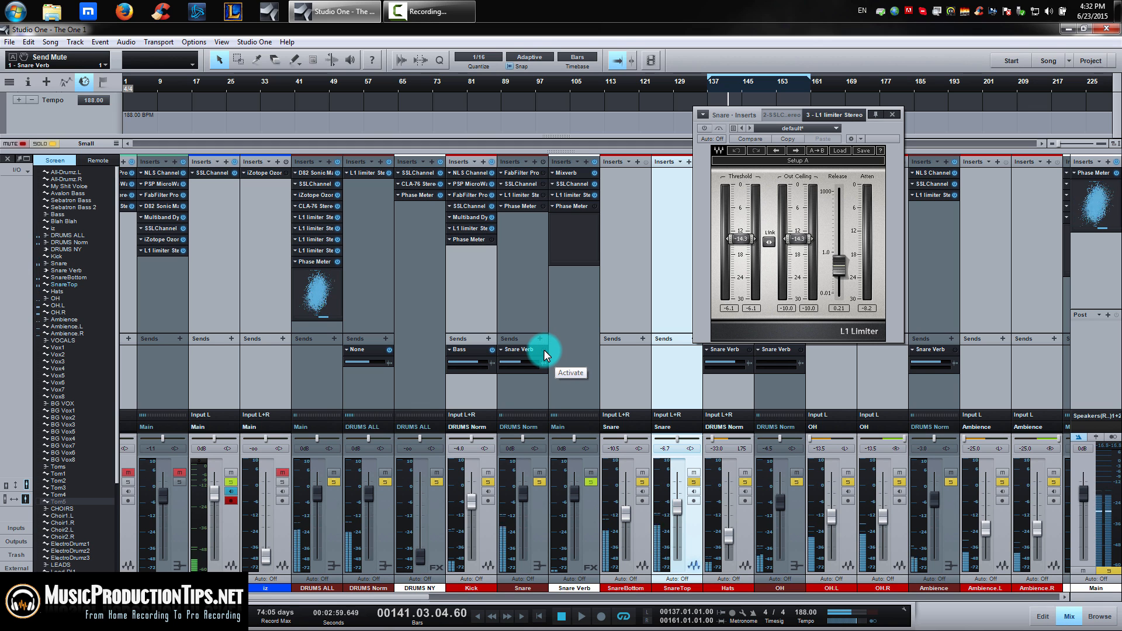
left_click(543, 349)
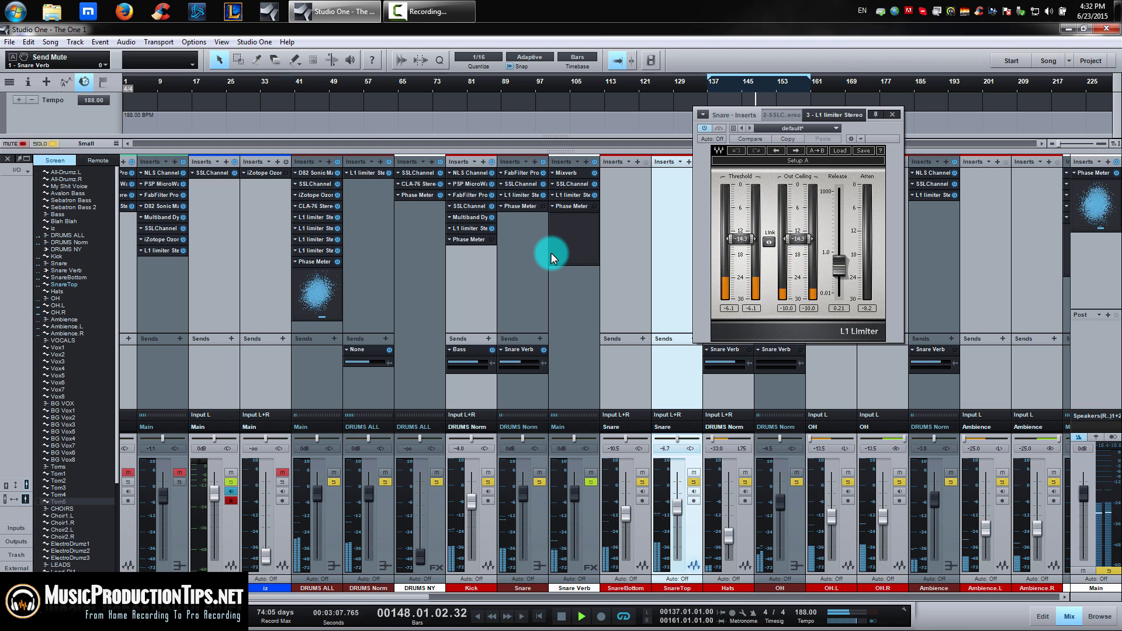
key("space")
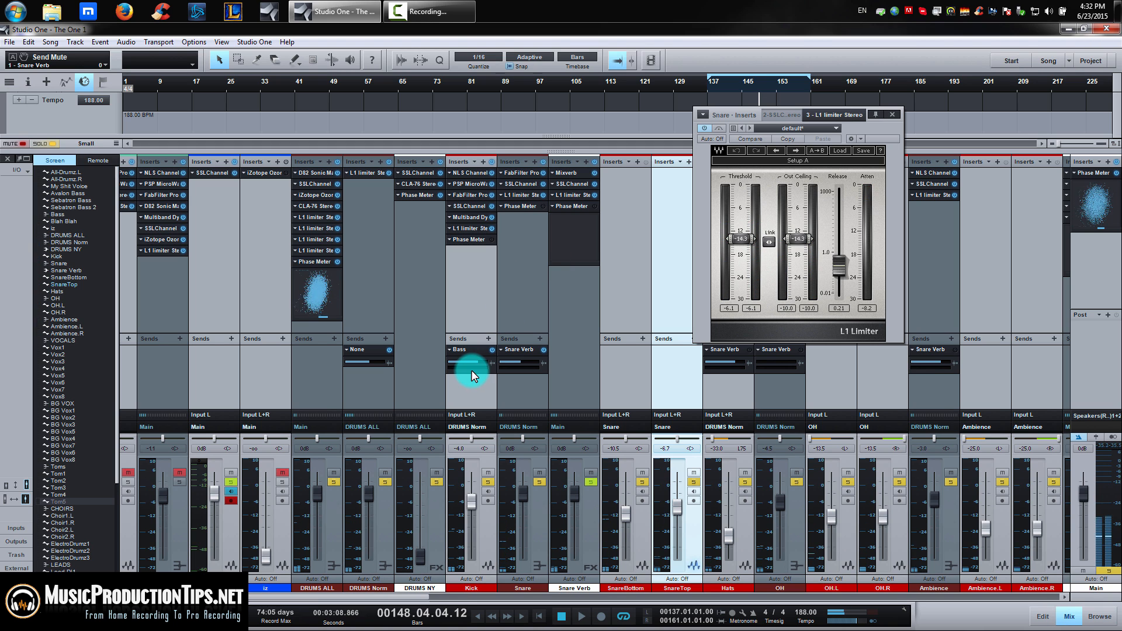
Step: Solo the Bass bus along with the drums and play the loop from its start
left_click_drag(408, 599, 395, 599)
left_click(232, 482, "alt")
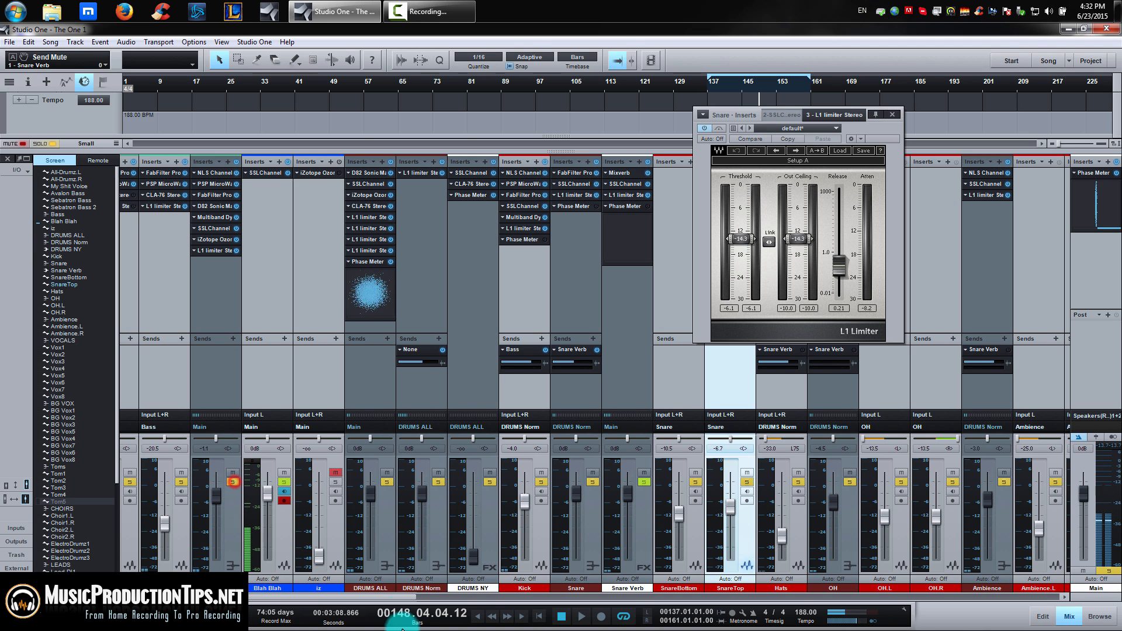
left_click_drag(395, 598, 401, 597)
key("KP_1")
key("space")
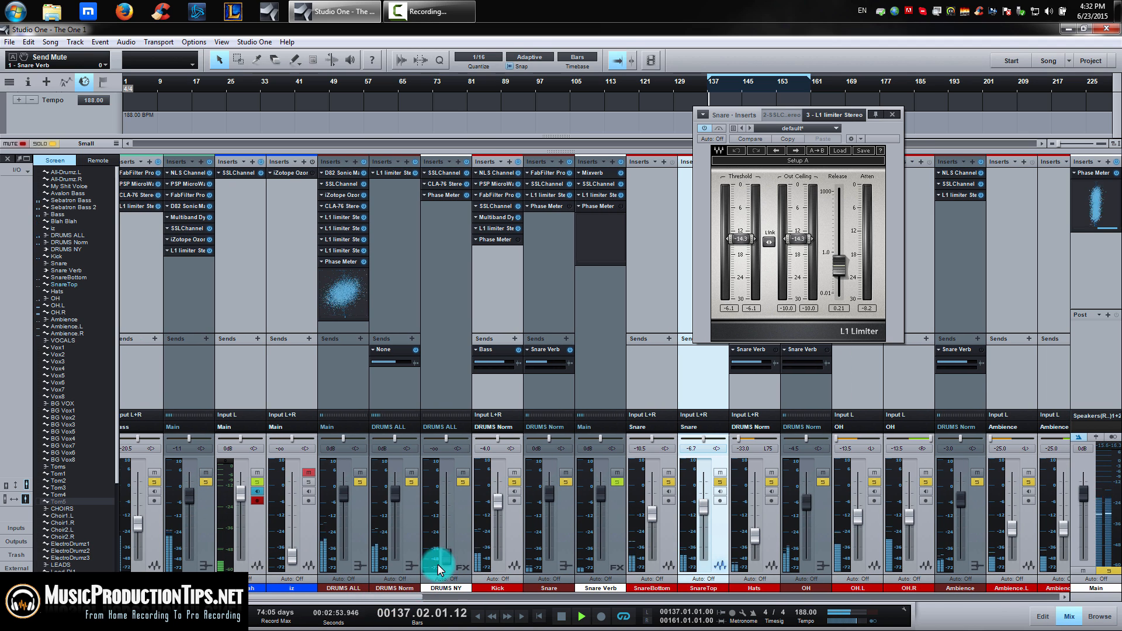
Step: View the L1 limiters of the Snare Verb and Snare channels during playback, and stop the loop
mouse_move(478, 532)
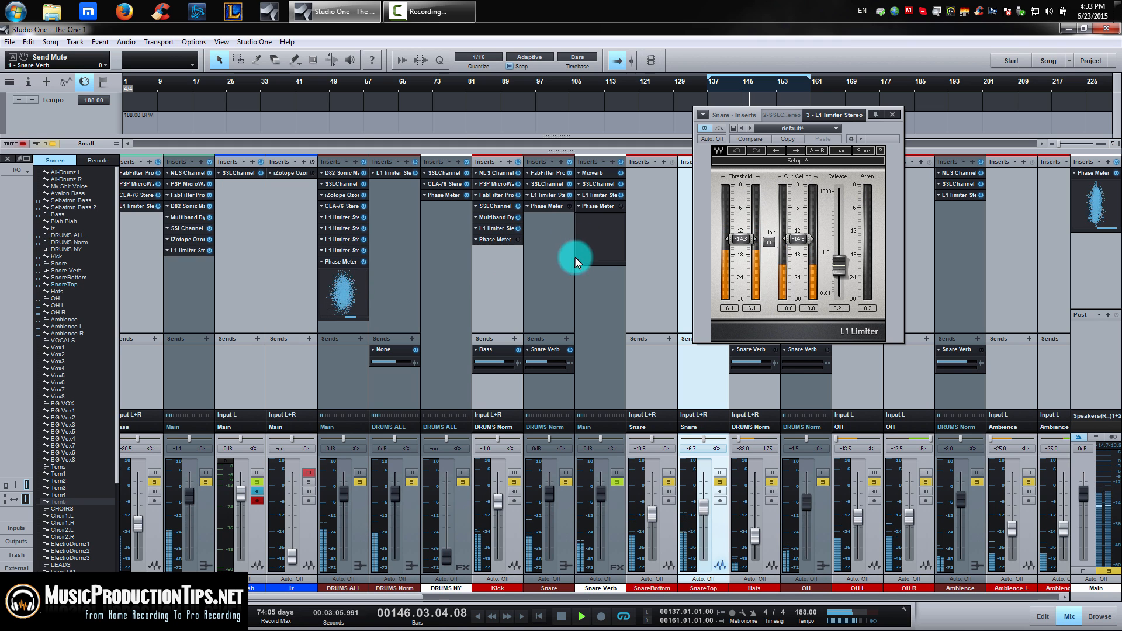
left_click(591, 299)
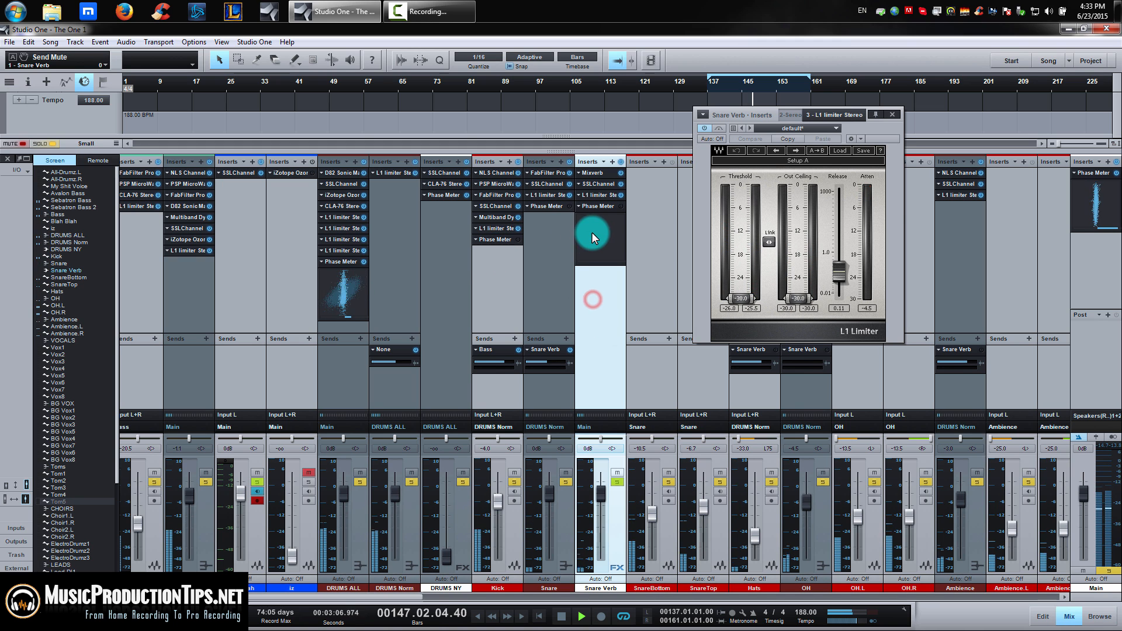
left_click(550, 277)
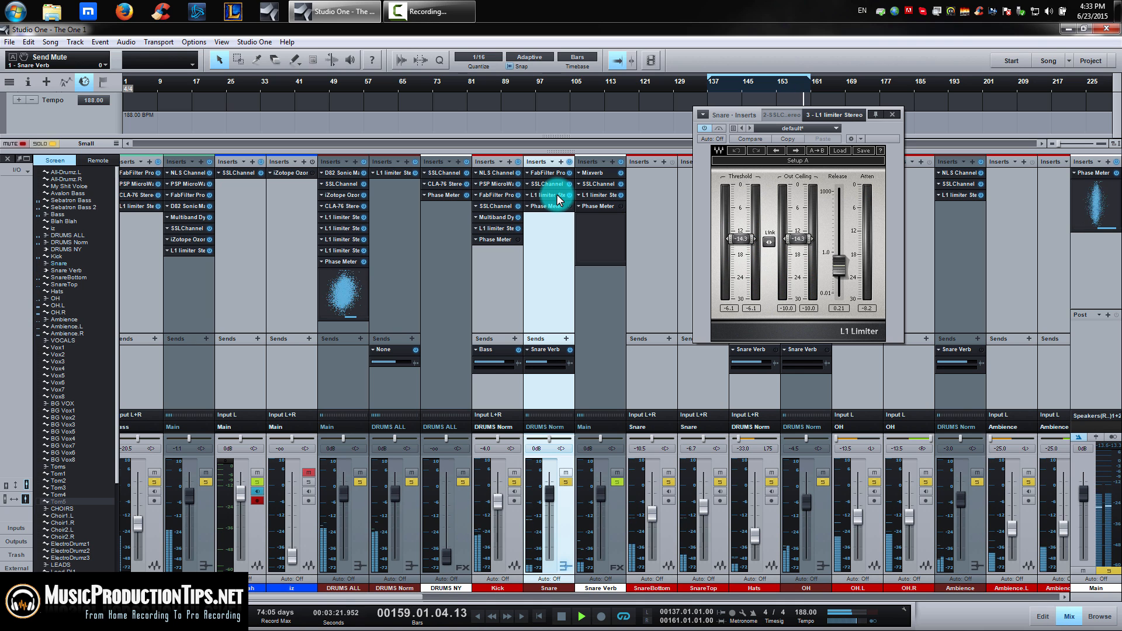
key("space")
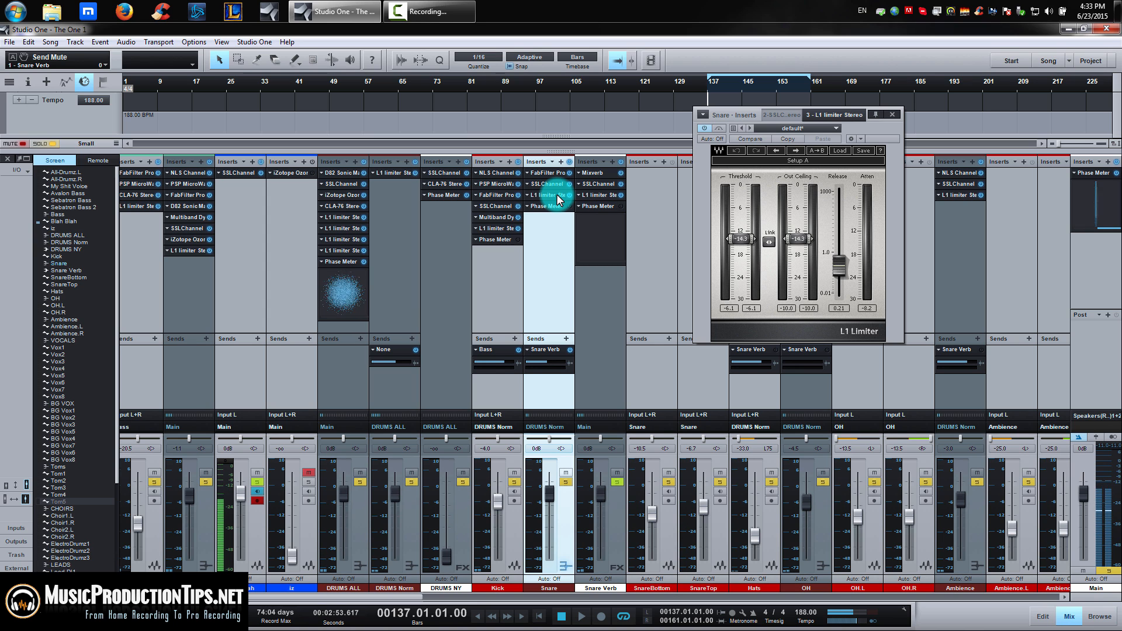
Step: Clear all solos, play the loop with the full mix and stop playback
key("shift+s")
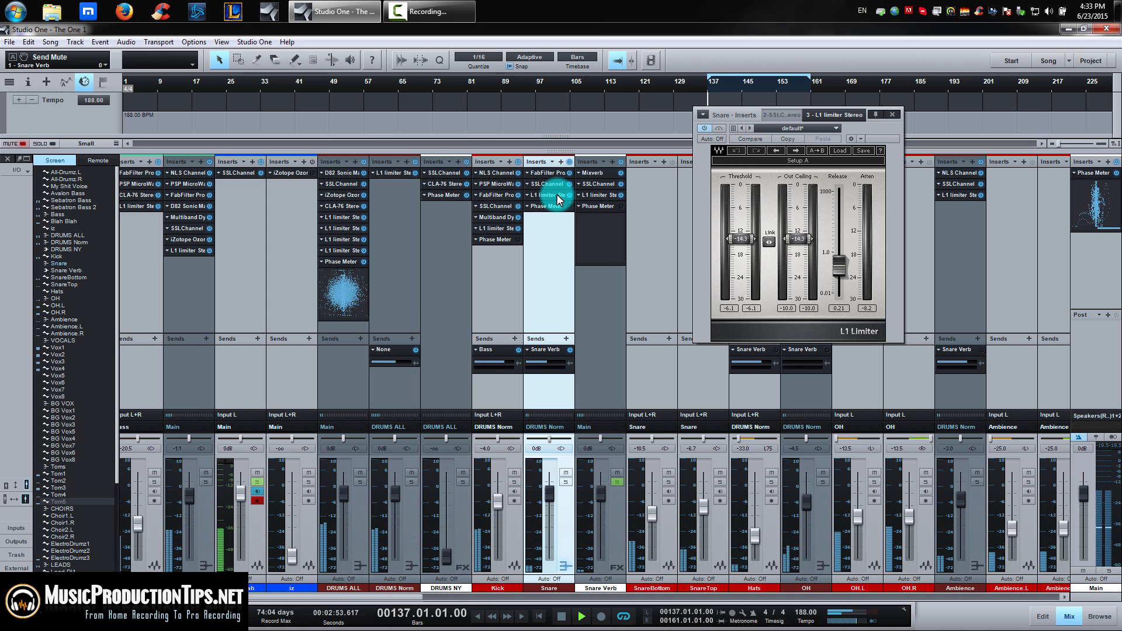
key("space")
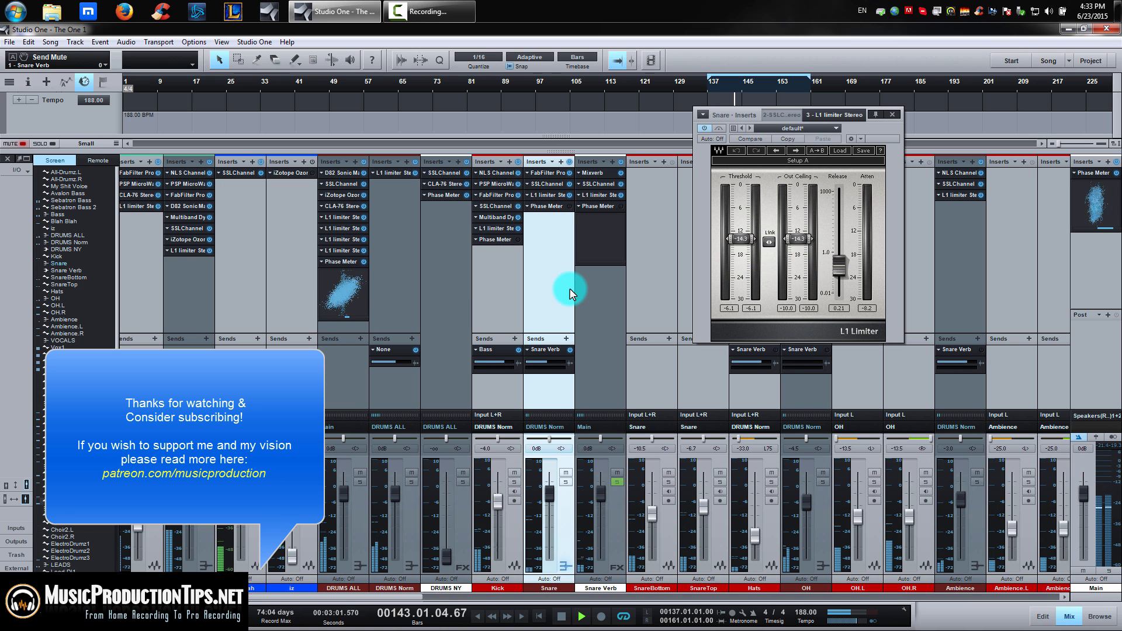
key("space")
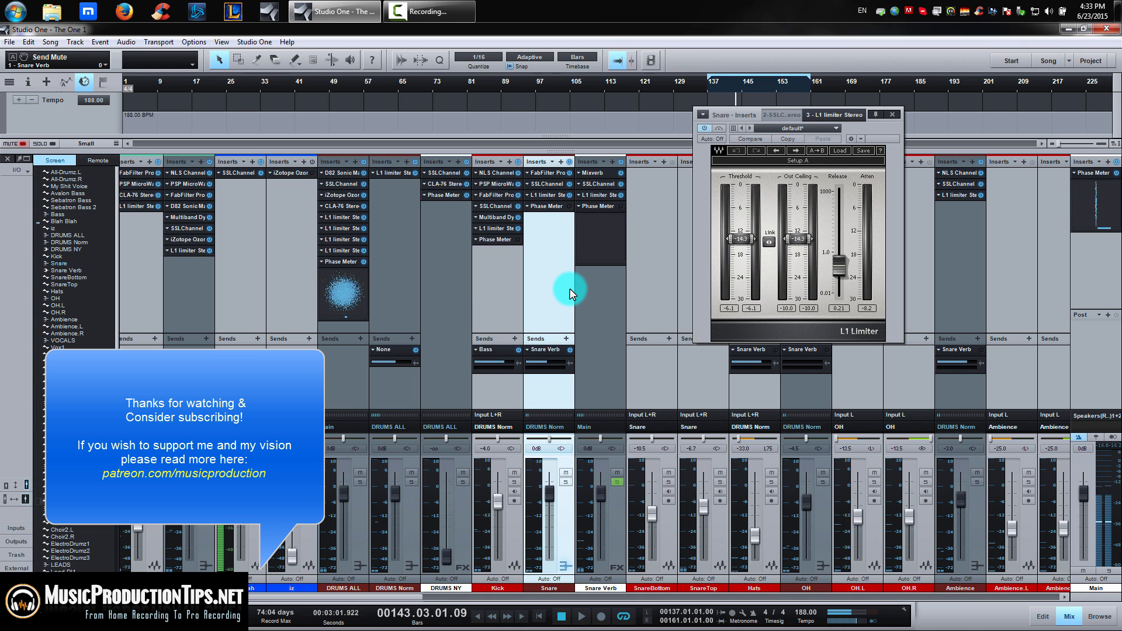
left_click(431, 8)
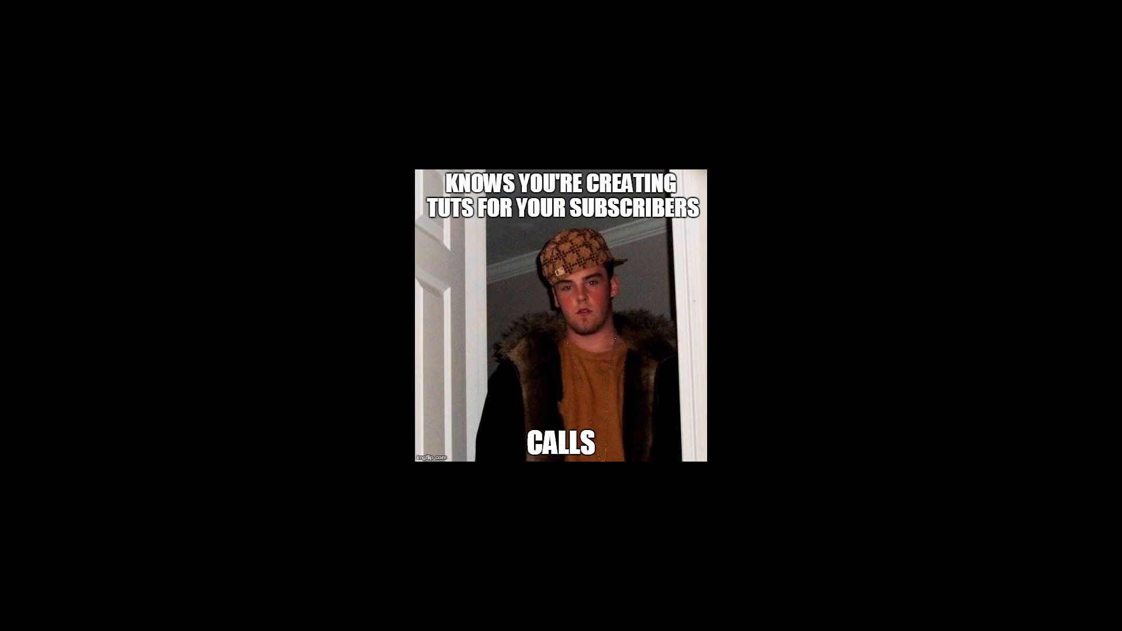